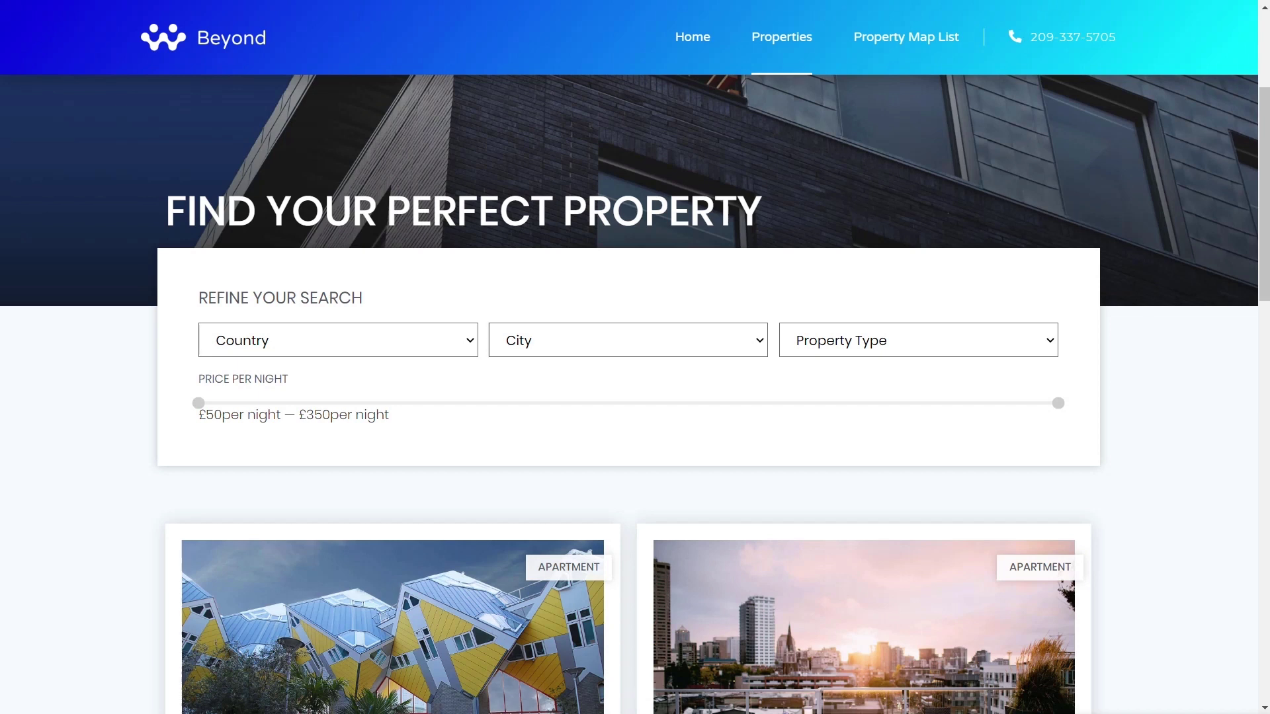
# Look through the property cards below the search filters on the Properties page.
pyautogui.scroll(-5, 1165, 592)
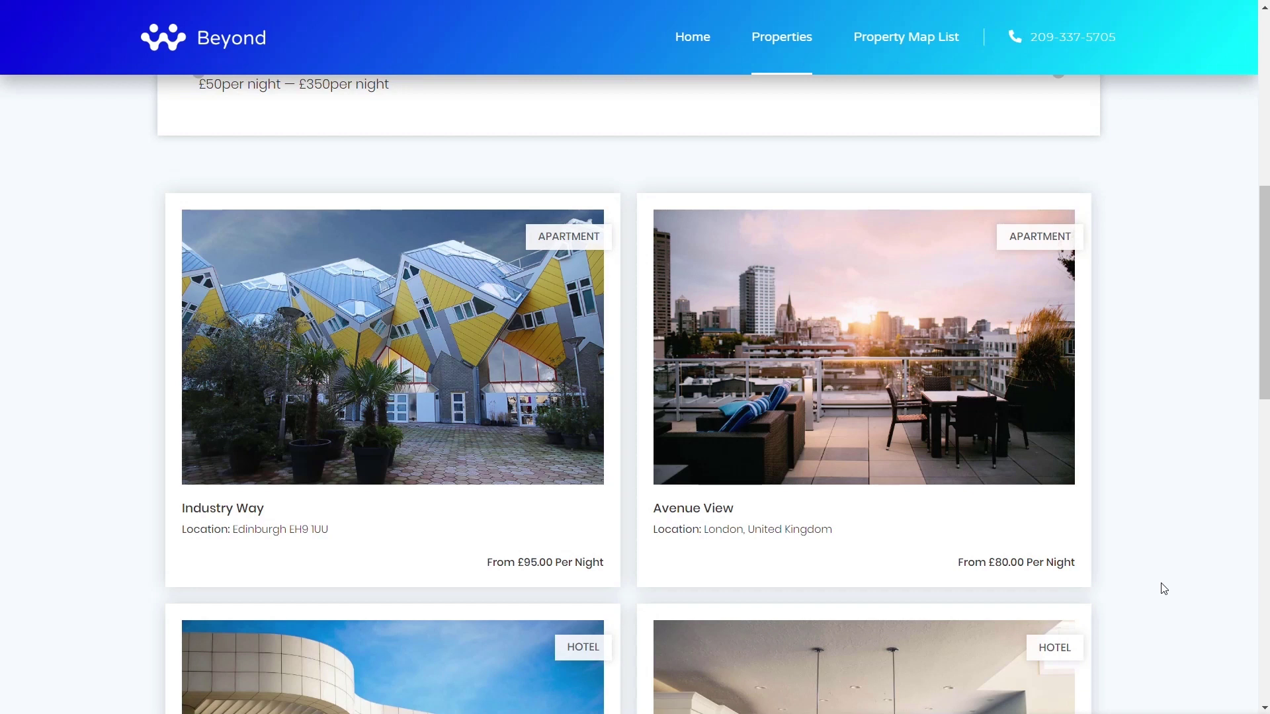
pyautogui.scroll(-3, 1164, 588)
pyautogui.scroll(-5, 1162, 586)
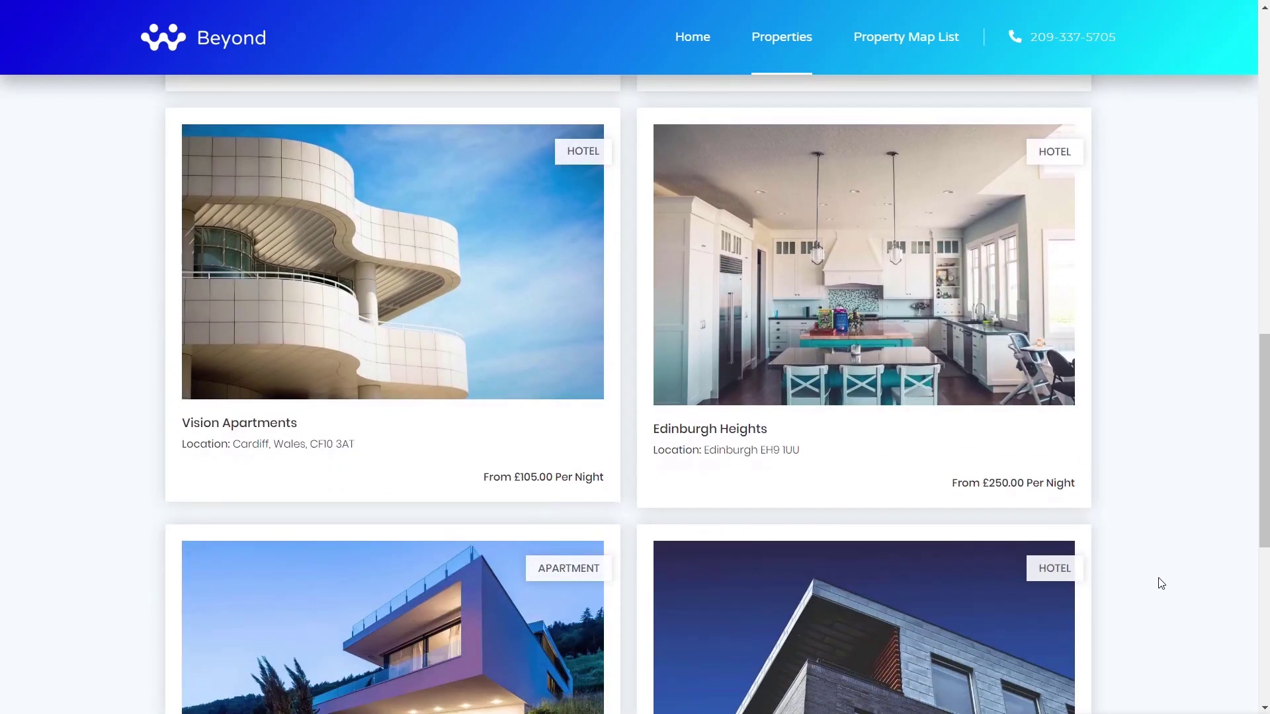
pyautogui.scroll(8, 1162, 583)
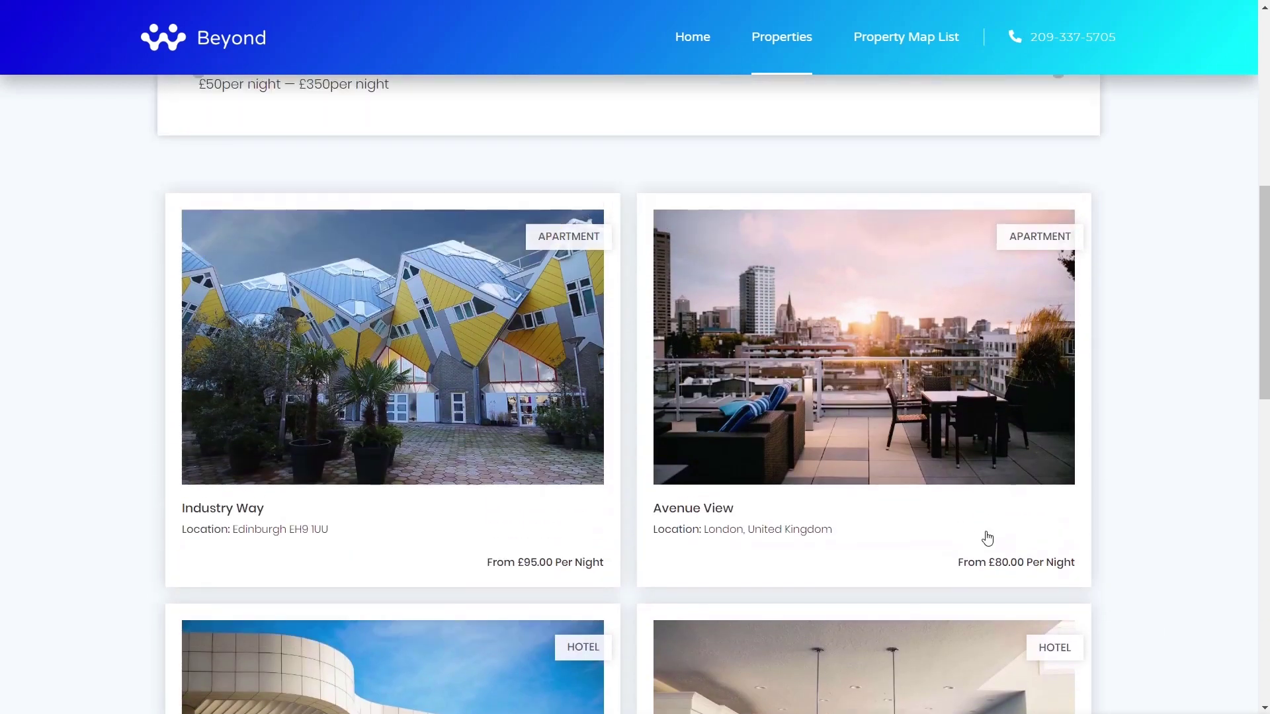
# Open the Industry Way property and examine its description, images and Similar Properties section.
pyautogui.click(504, 403)
pyautogui.scroll(-3, 1151, 527)
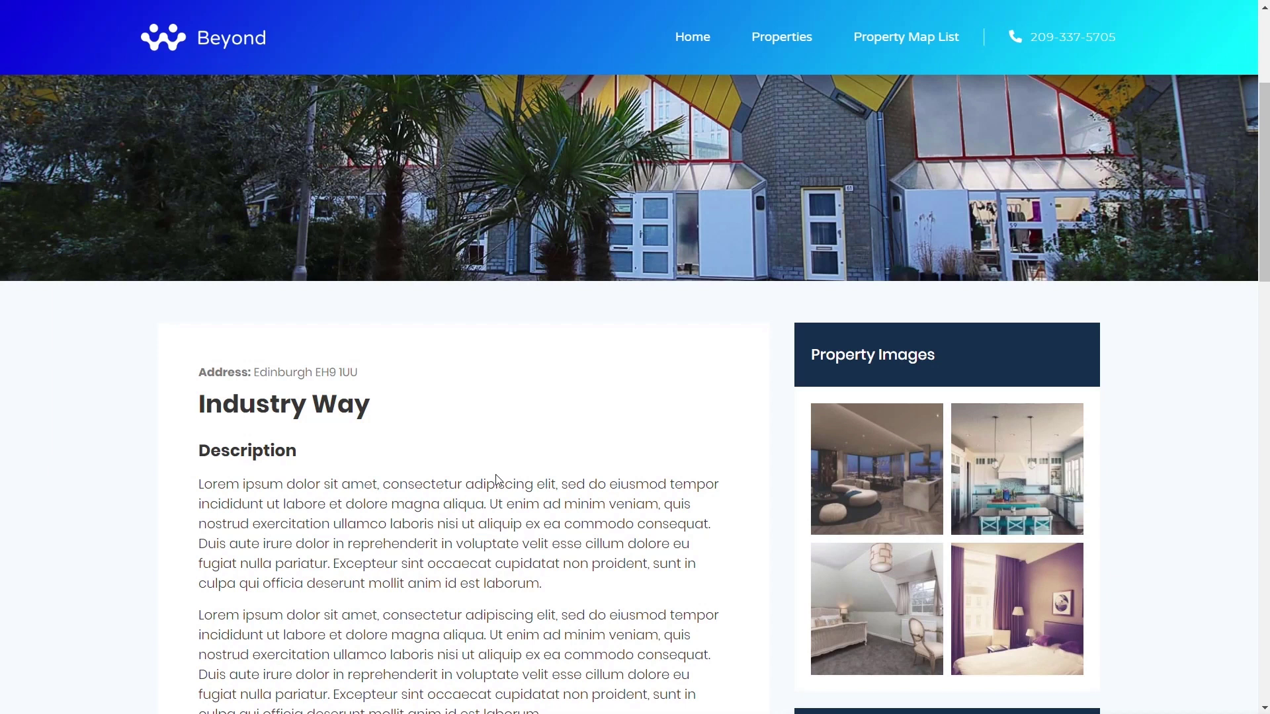
pyautogui.scroll(-5, 497, 479)
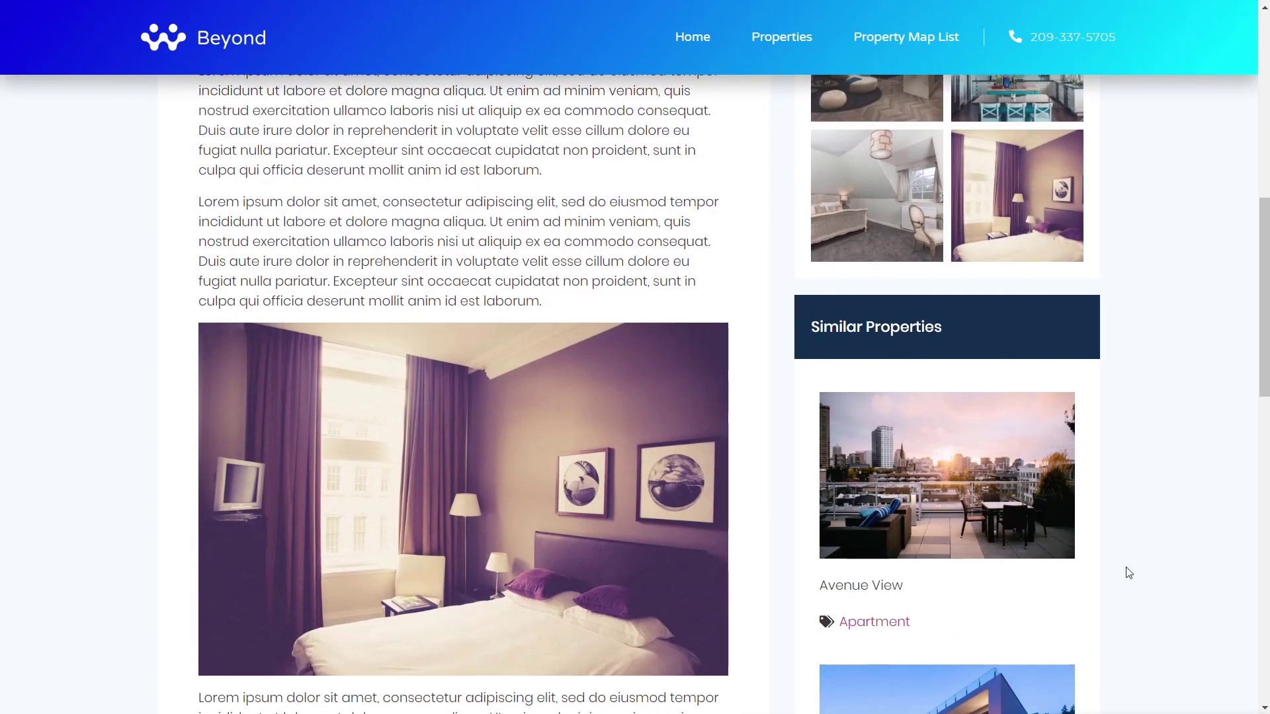
pyautogui.scroll(-1, 1129, 574)
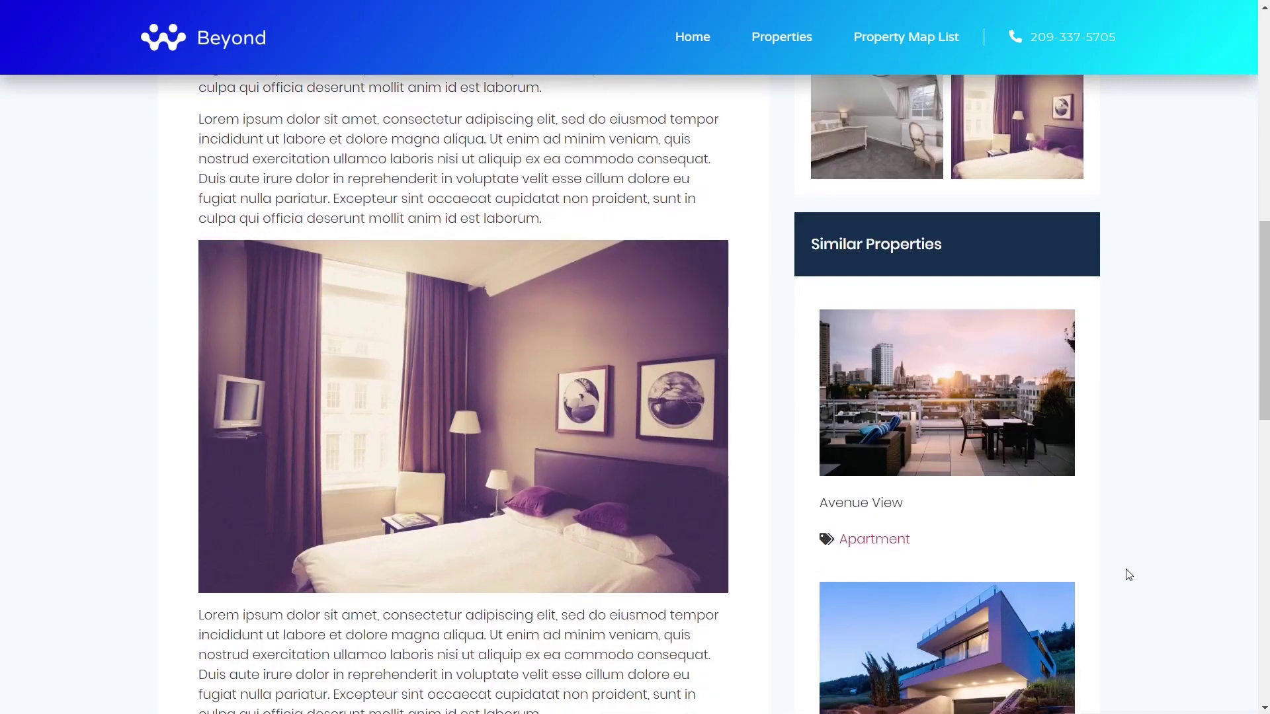
pyautogui.scroll(-1, 1129, 574)
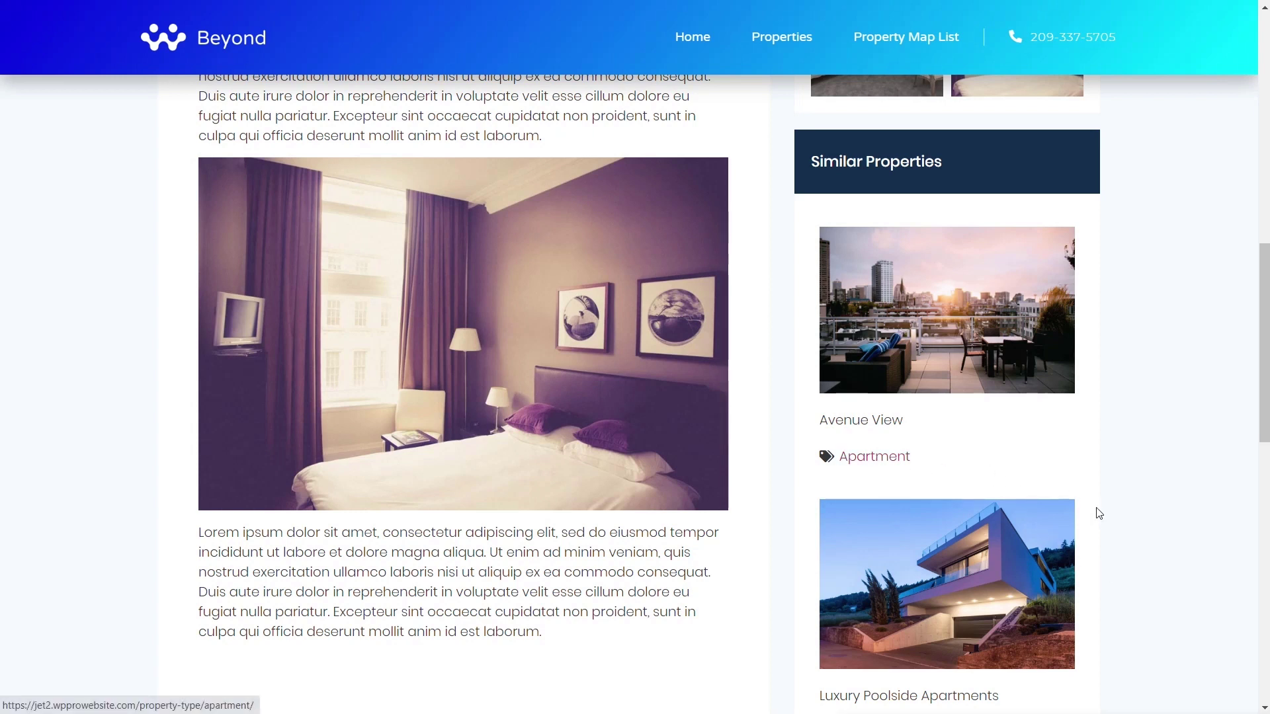
pyautogui.scroll(-3, 1120, 527)
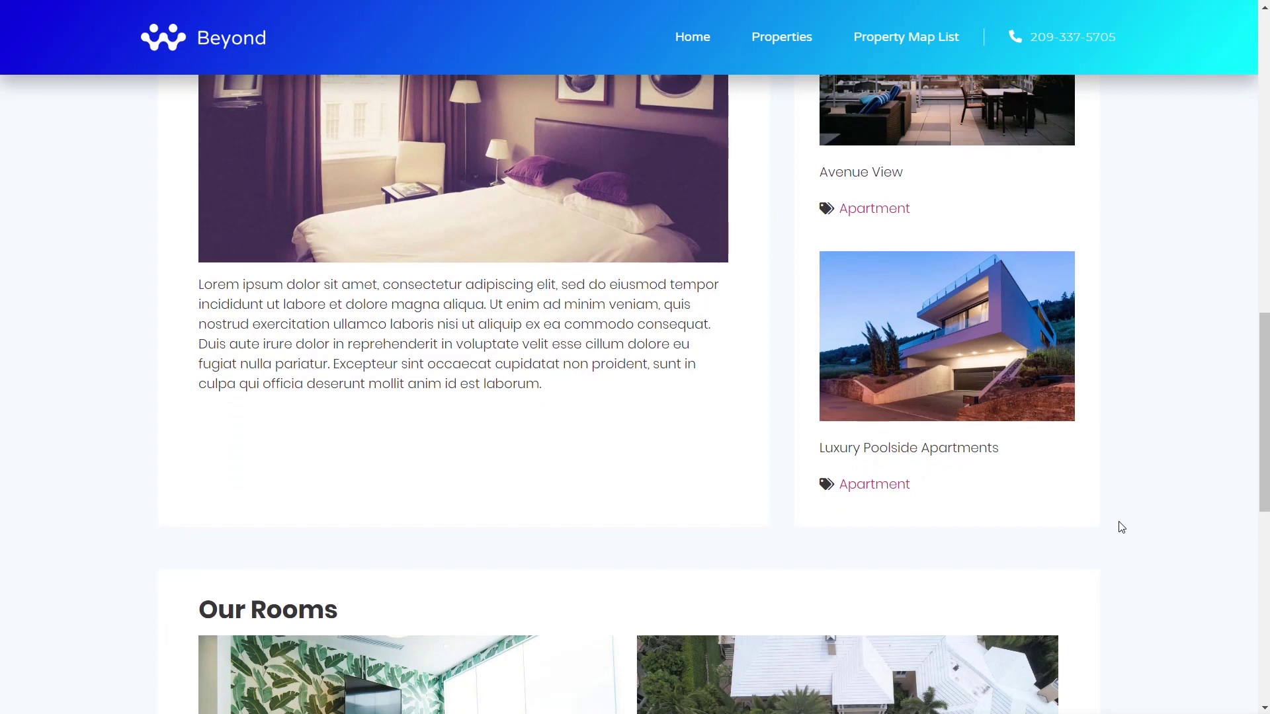
pyautogui.scroll(6, 1121, 527)
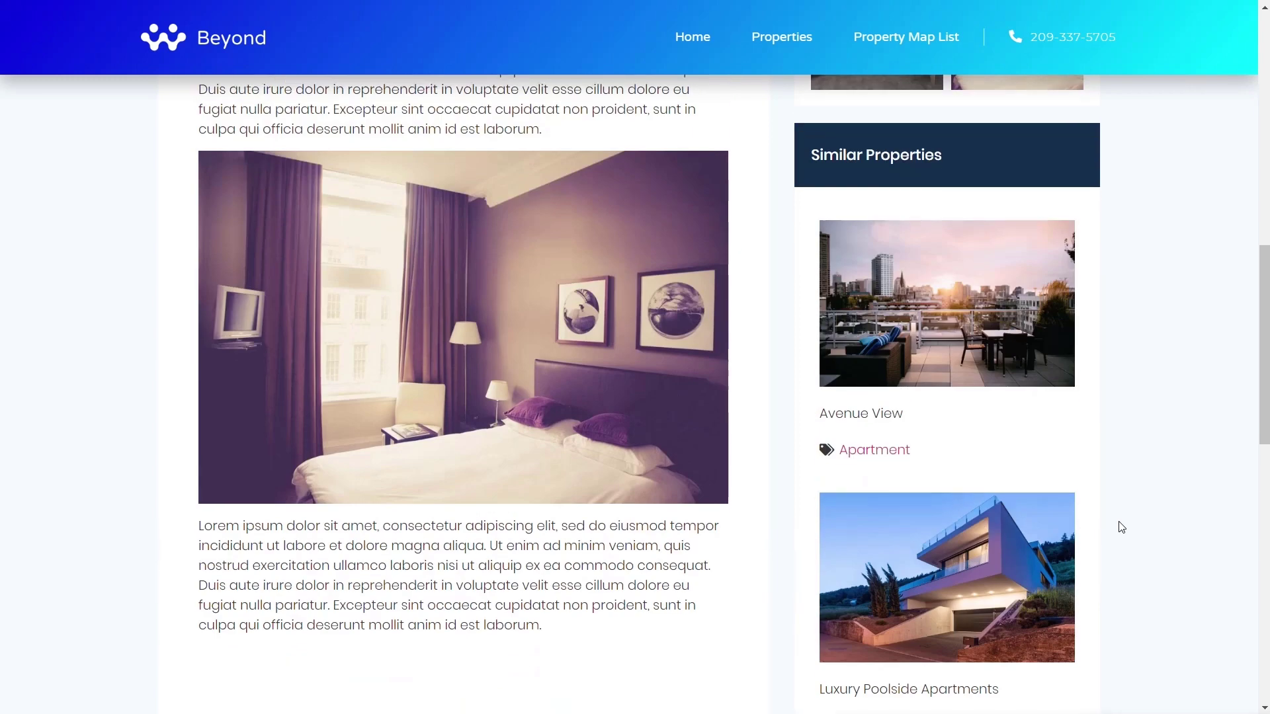
# Return to the property list and open the Edinburgh Heights property.
pyautogui.hotkey('alt', 'Left')
pyautogui.scroll(-8, 1116, 549)
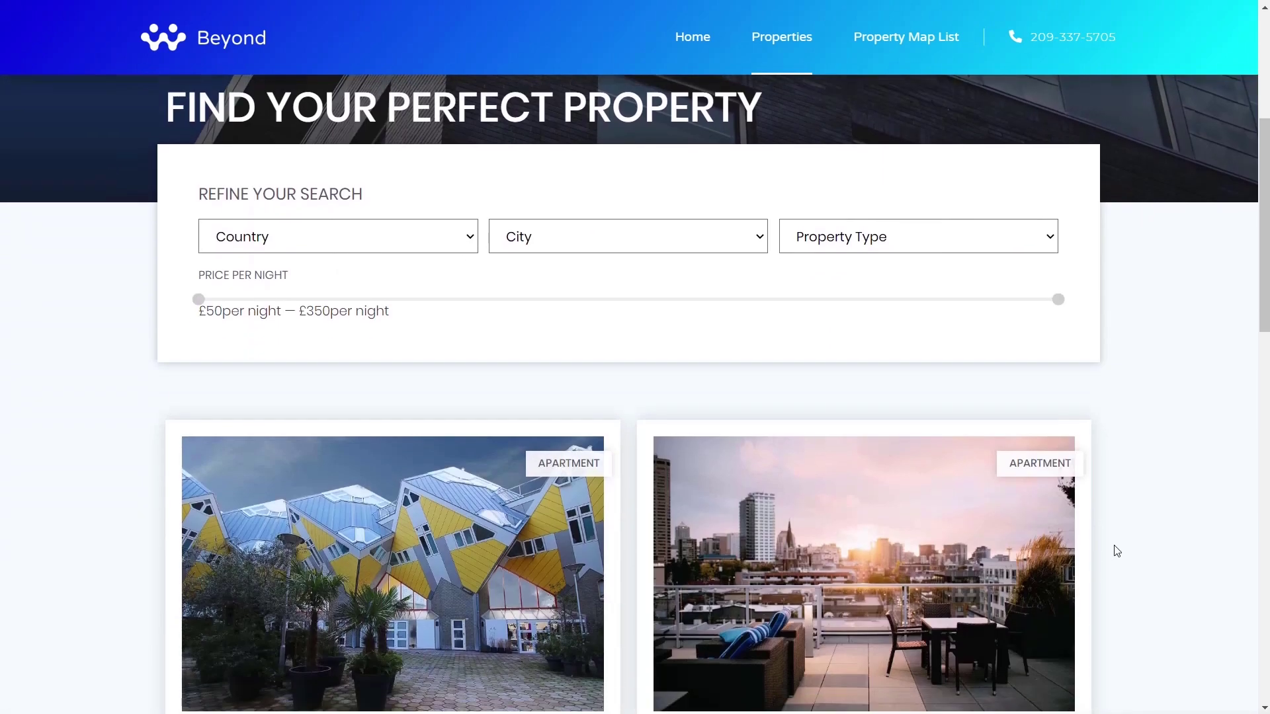
pyautogui.scroll(-4, 1117, 555)
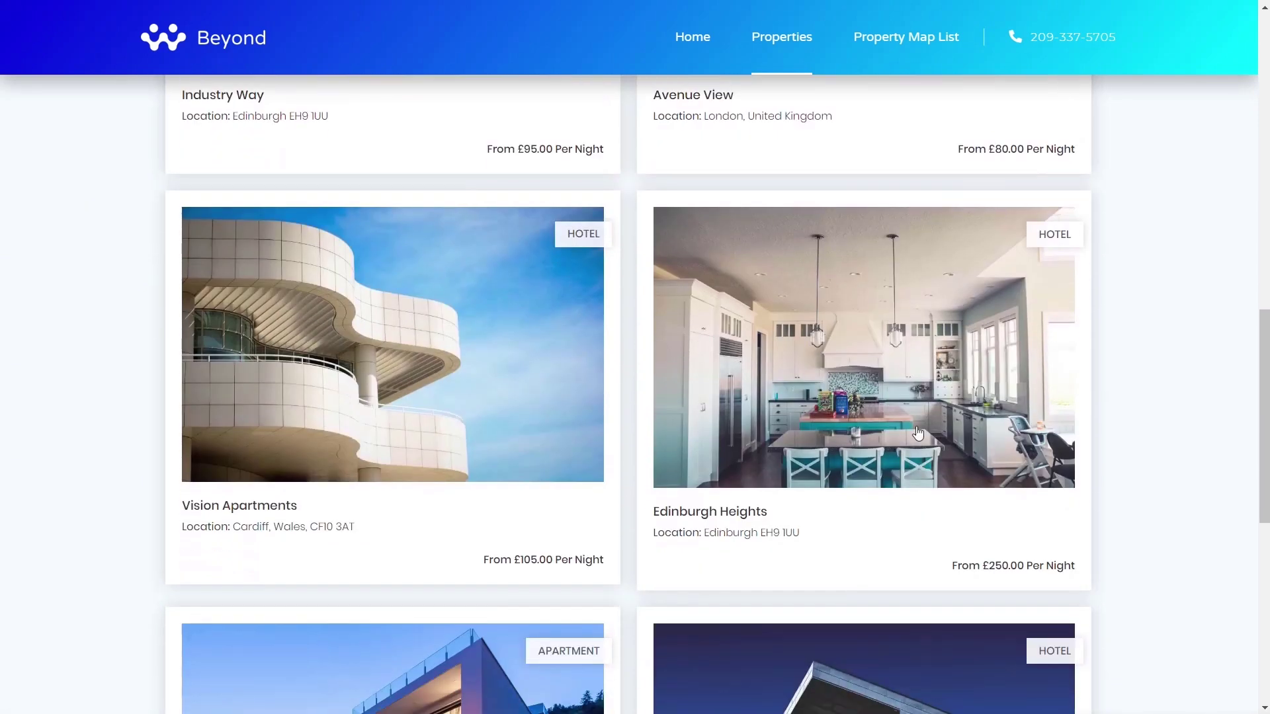
pyautogui.click(829, 370)
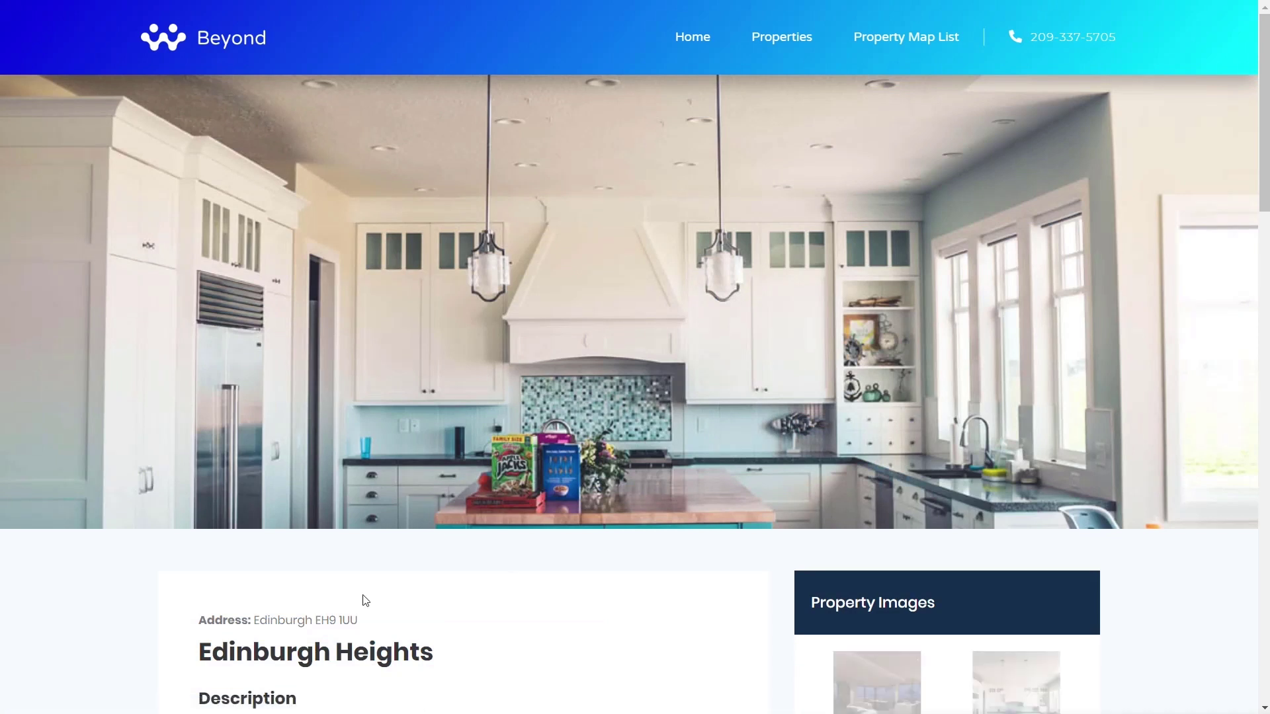
# Examine the Similar Properties section on the Edinburgh Heights page, along with its description and images.
pyautogui.scroll(-5, 530, 611)
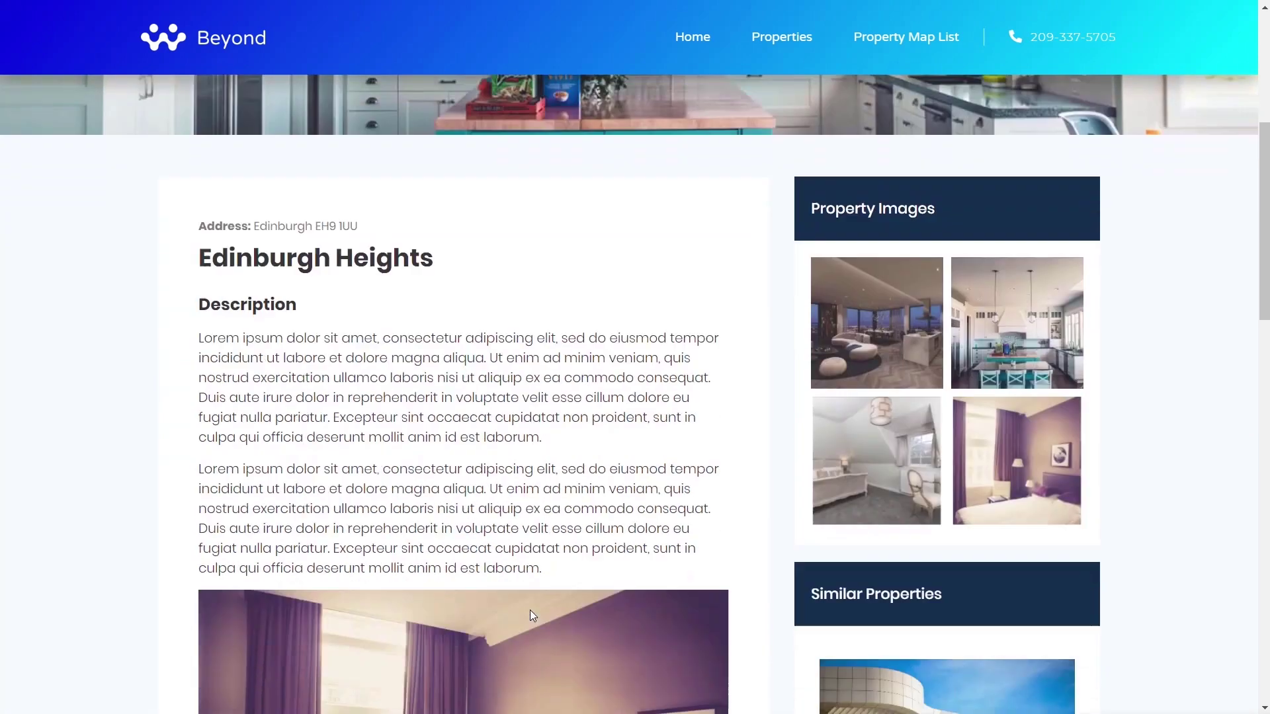
pyautogui.scroll(-5, 530, 610)
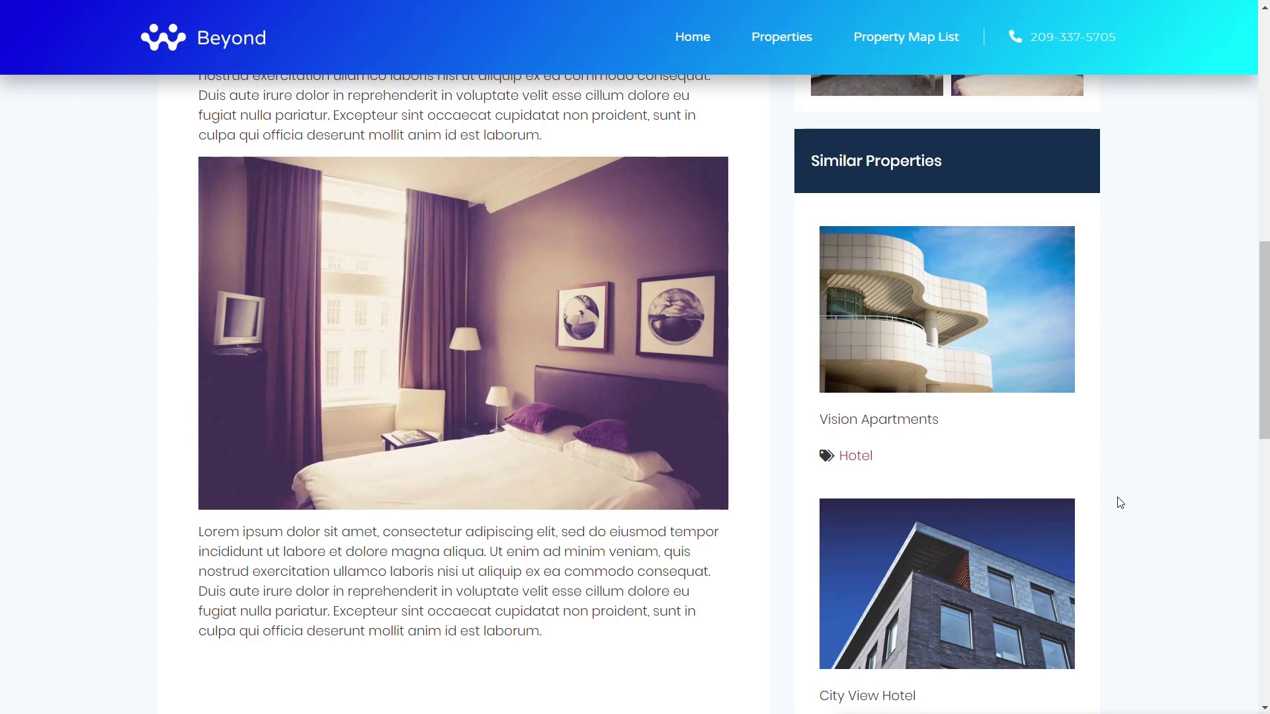
pyautogui.scroll(-2, 1119, 502)
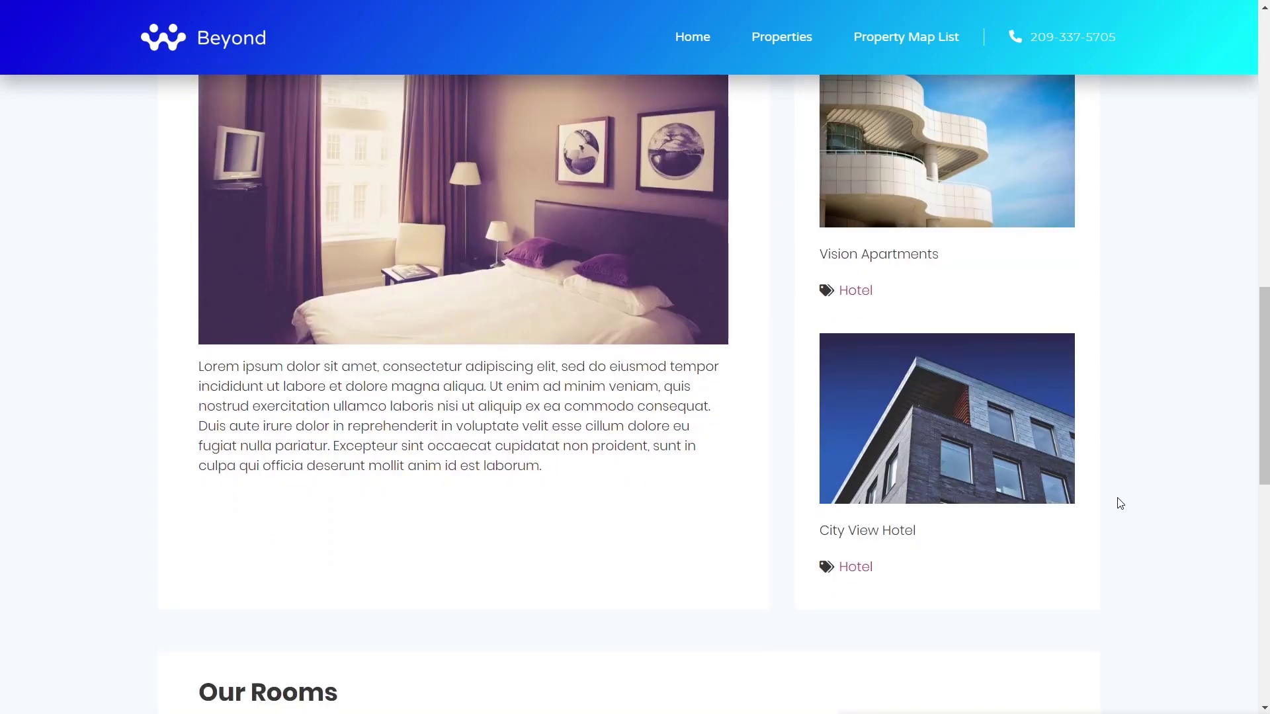
pyautogui.scroll(3, 1120, 504)
pyautogui.scroll(7, 1120, 503)
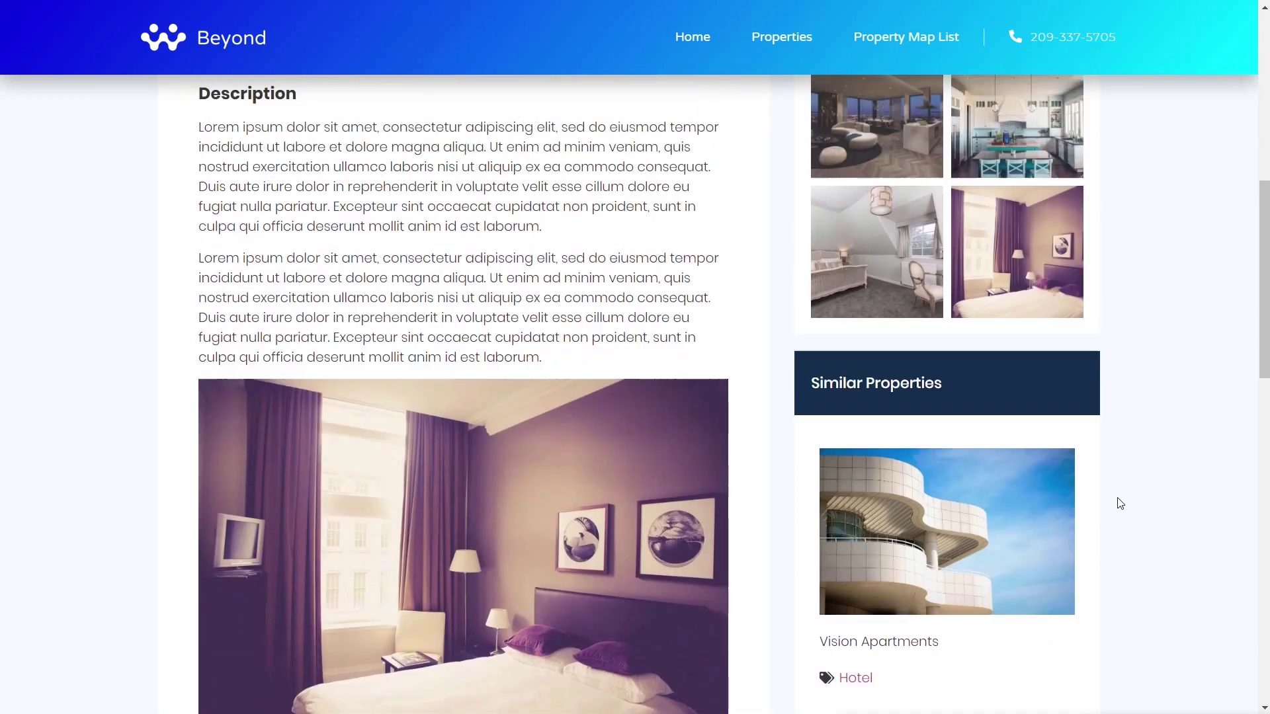
pyautogui.scroll(2, 1120, 502)
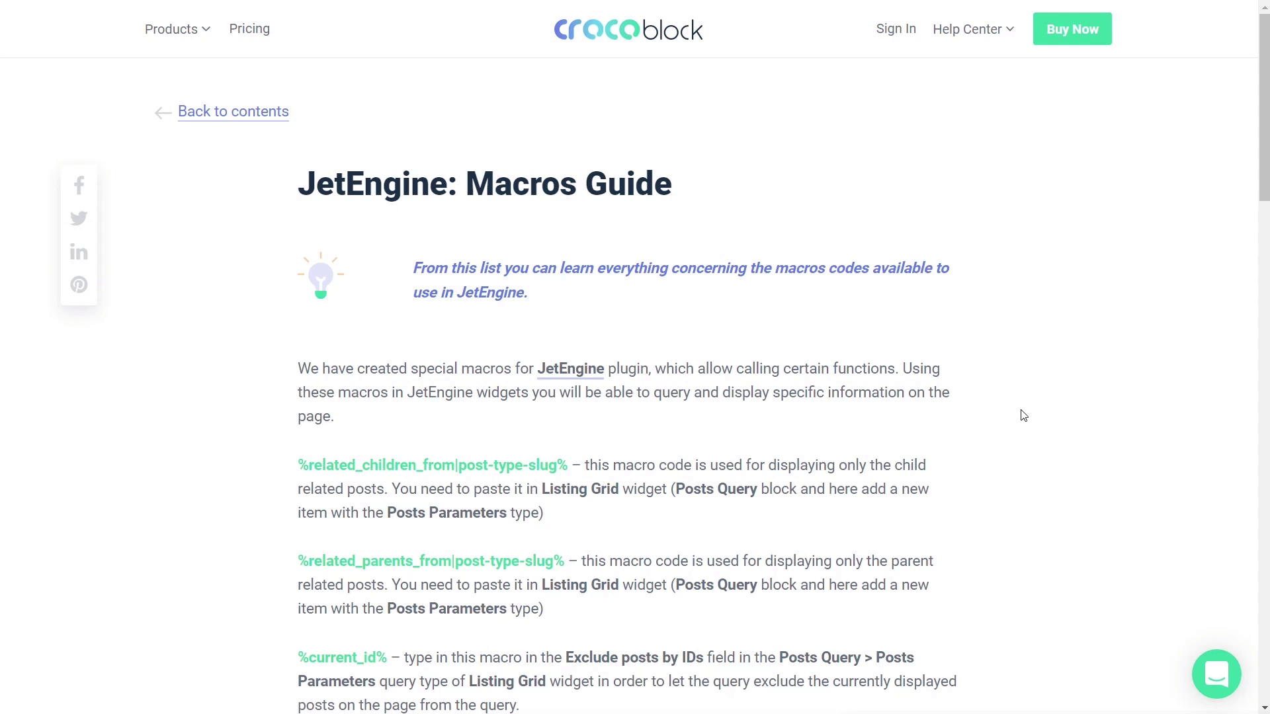
# Read through the macro codes in Crocoblock's JetEngine: Macros Guide.
pyautogui.scroll(-5, 1024, 417)
pyautogui.scroll(-8, 1024, 417)
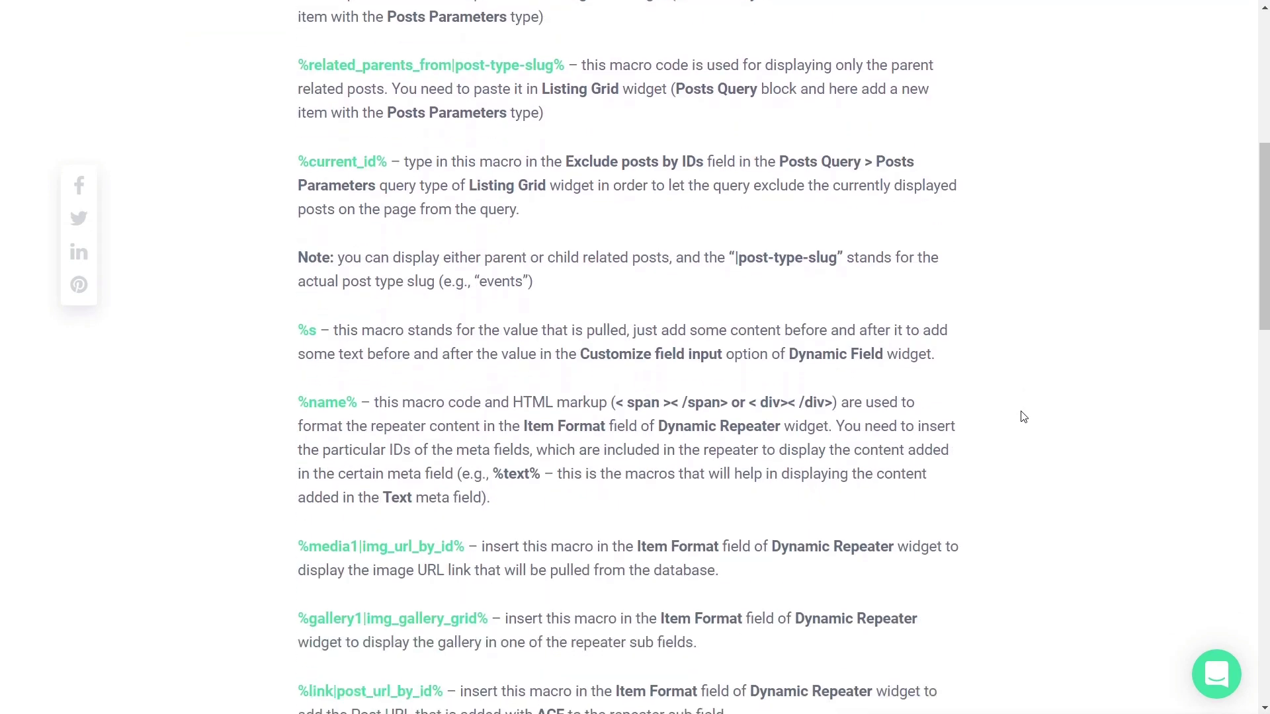
pyautogui.scroll(-4, 1024, 417)
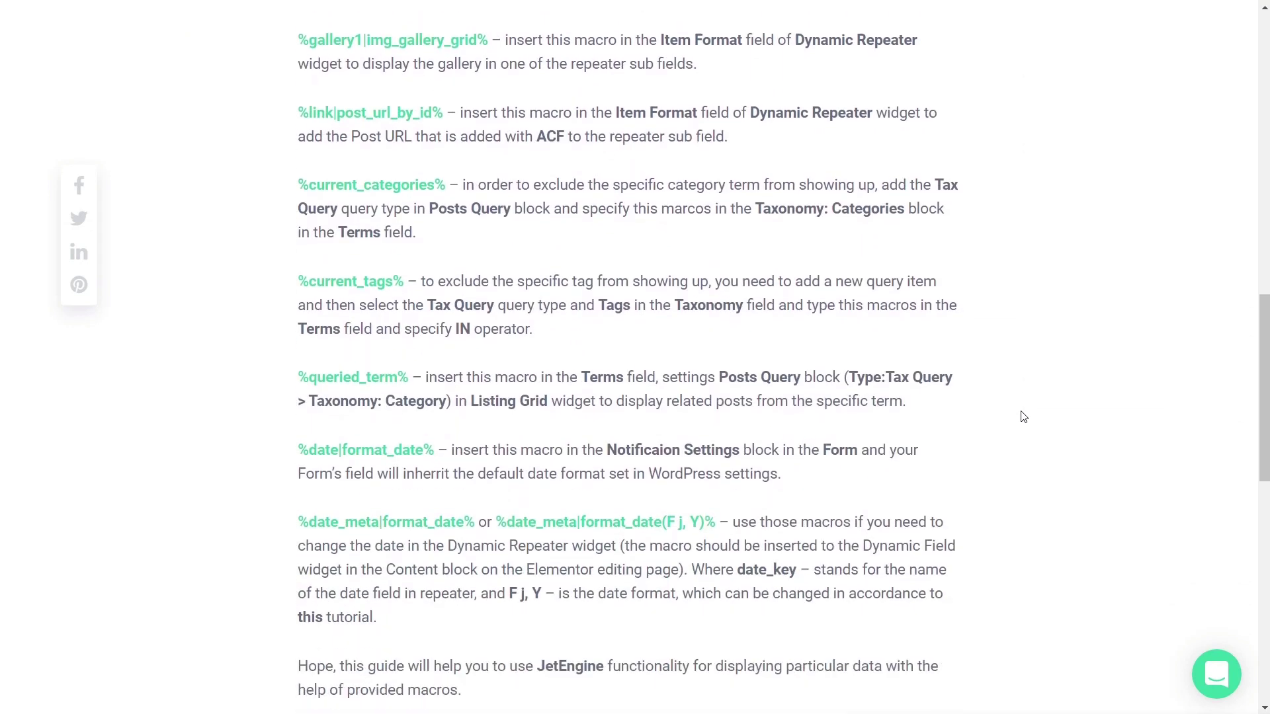
pyautogui.scroll(3, 1024, 417)
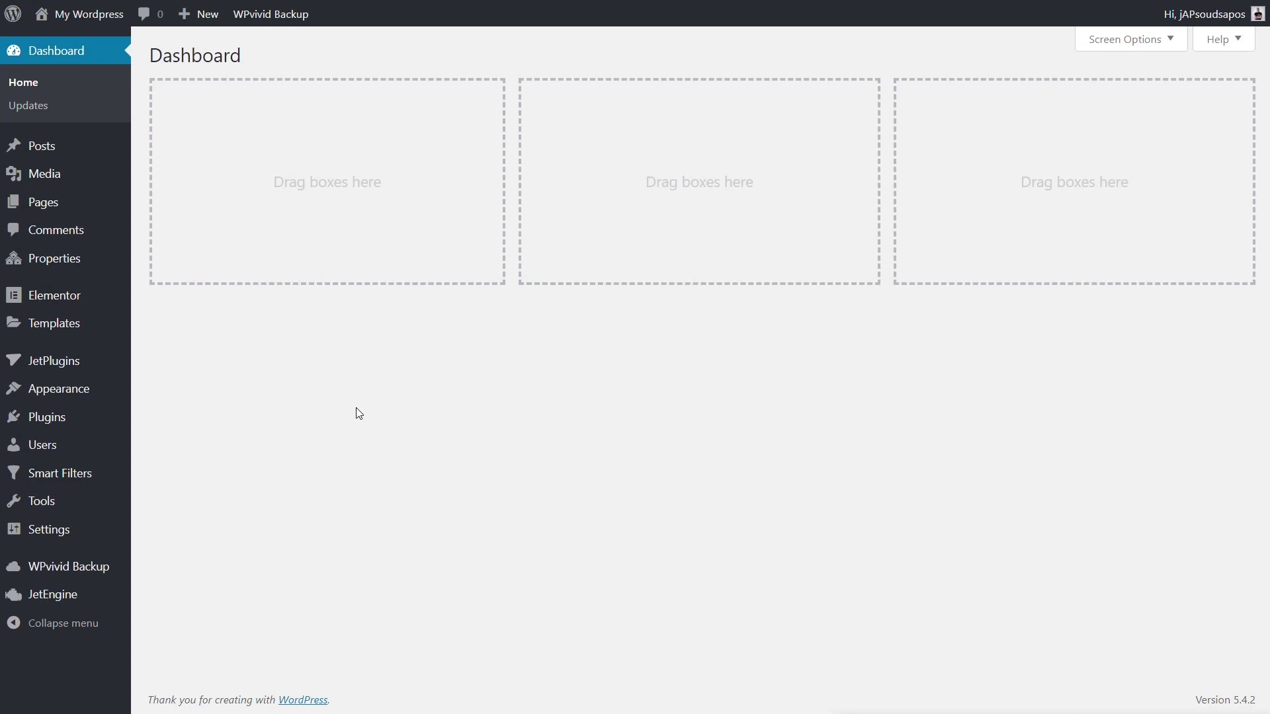
# In the WordPress dashboard, open JetEngine's Properties post type and review its meta fields.
pyautogui.moveTo(78, 598)
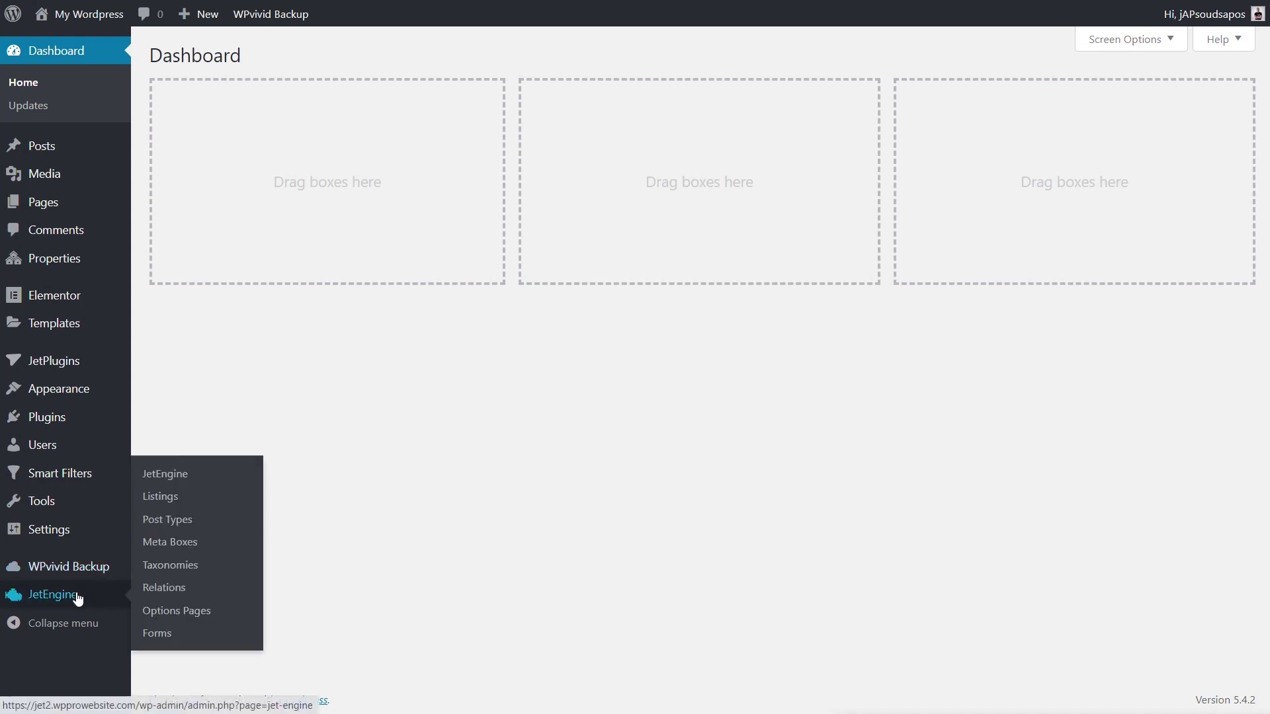
pyautogui.click(189, 529)
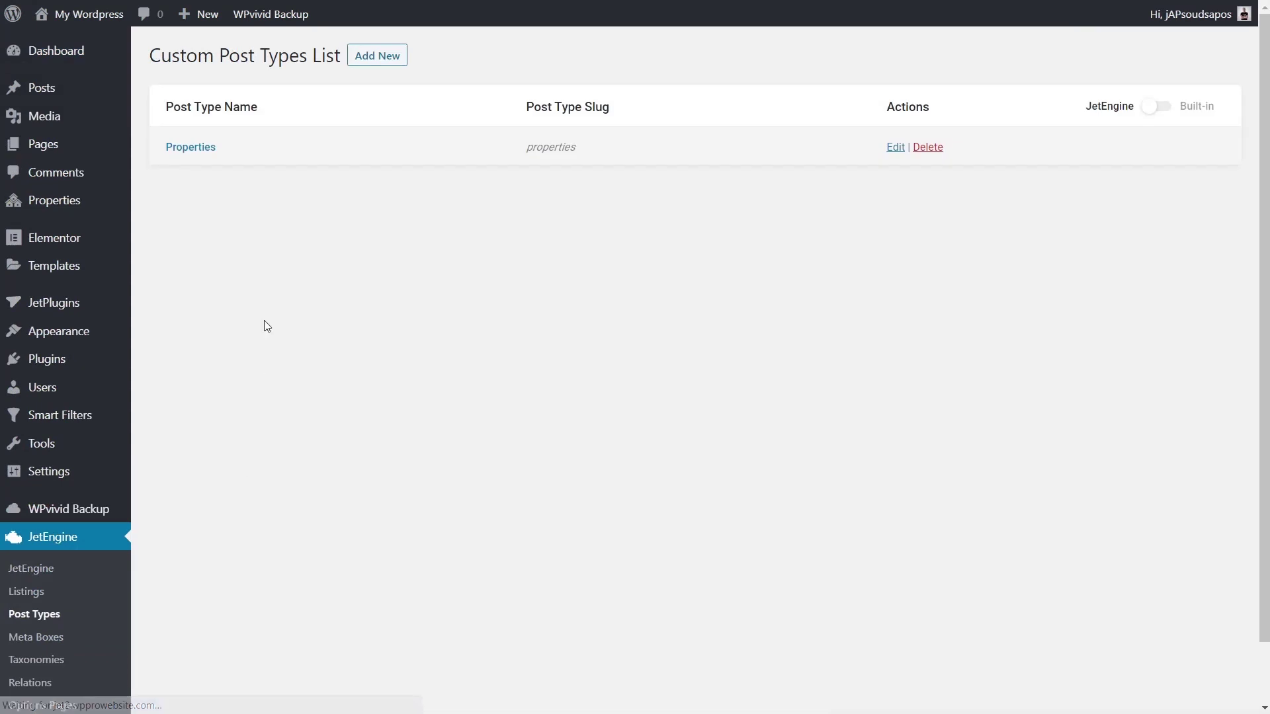
pyautogui.click(185, 149)
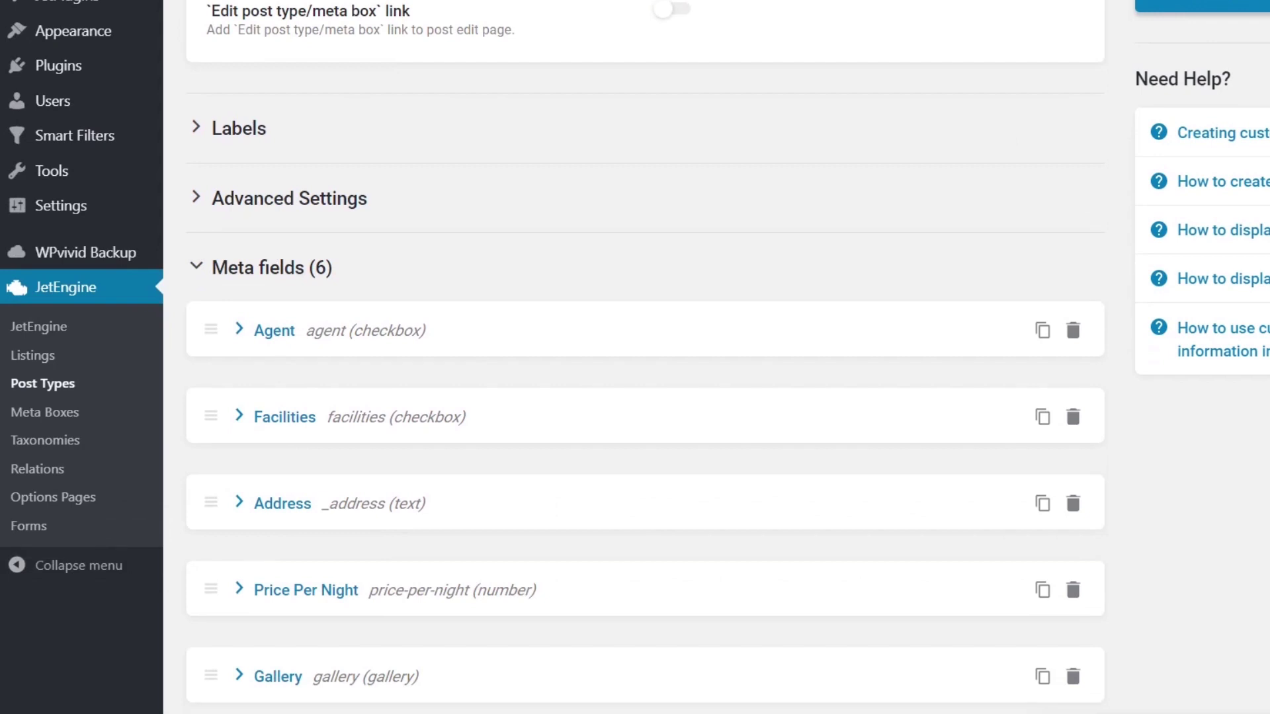
pyautogui.scroll(-3, 394, 172)
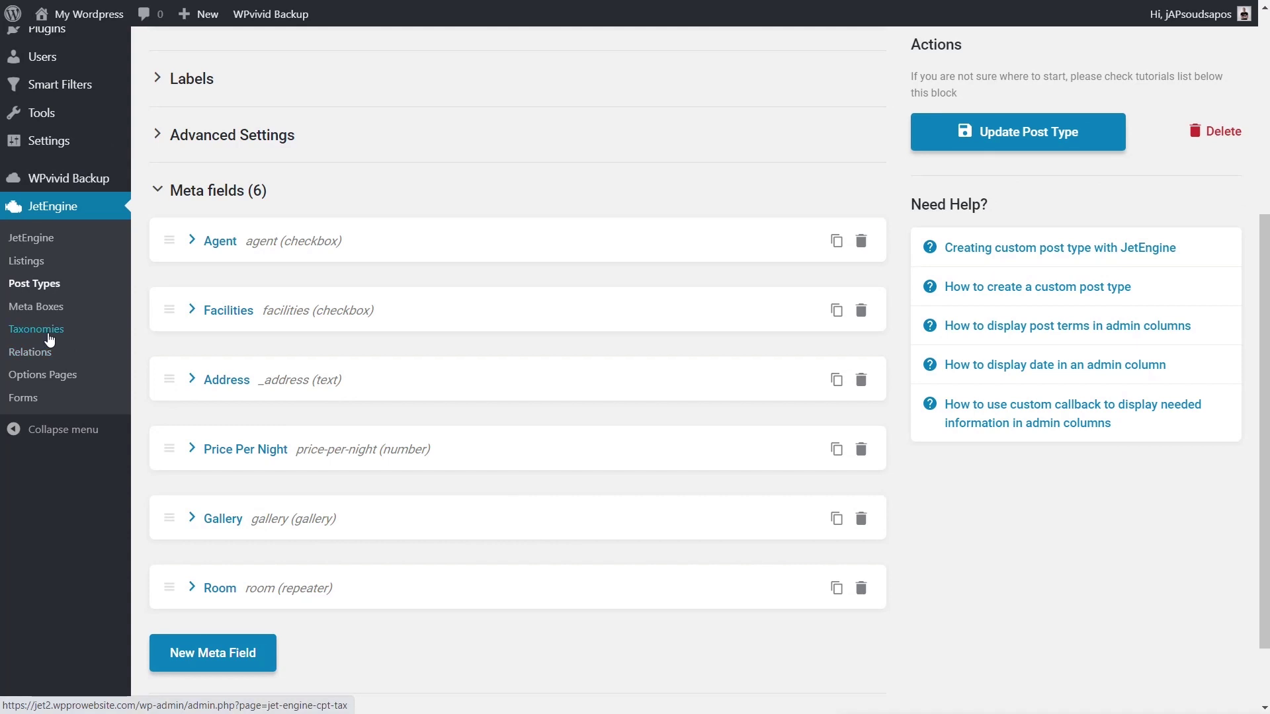
# Review the Property Type taxonomy's JetEngine settings and its list of categories under Properties.
pyautogui.click(36, 329)
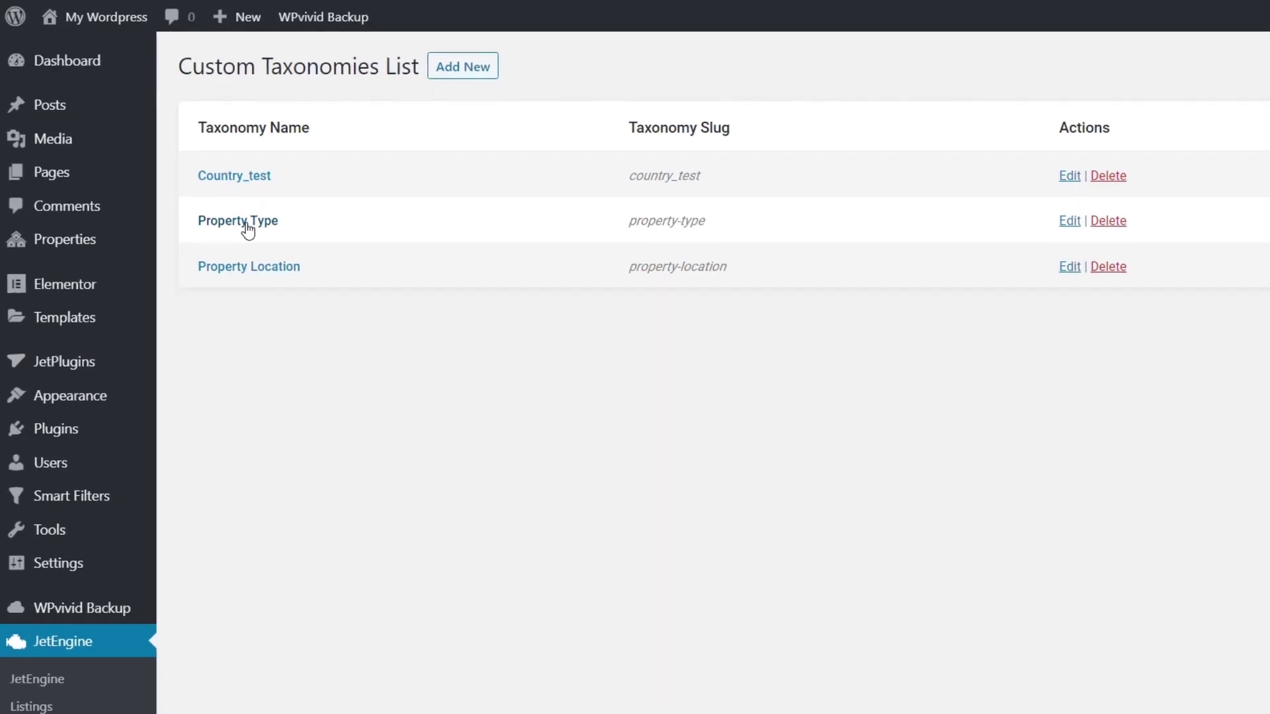
pyautogui.click(258, 233)
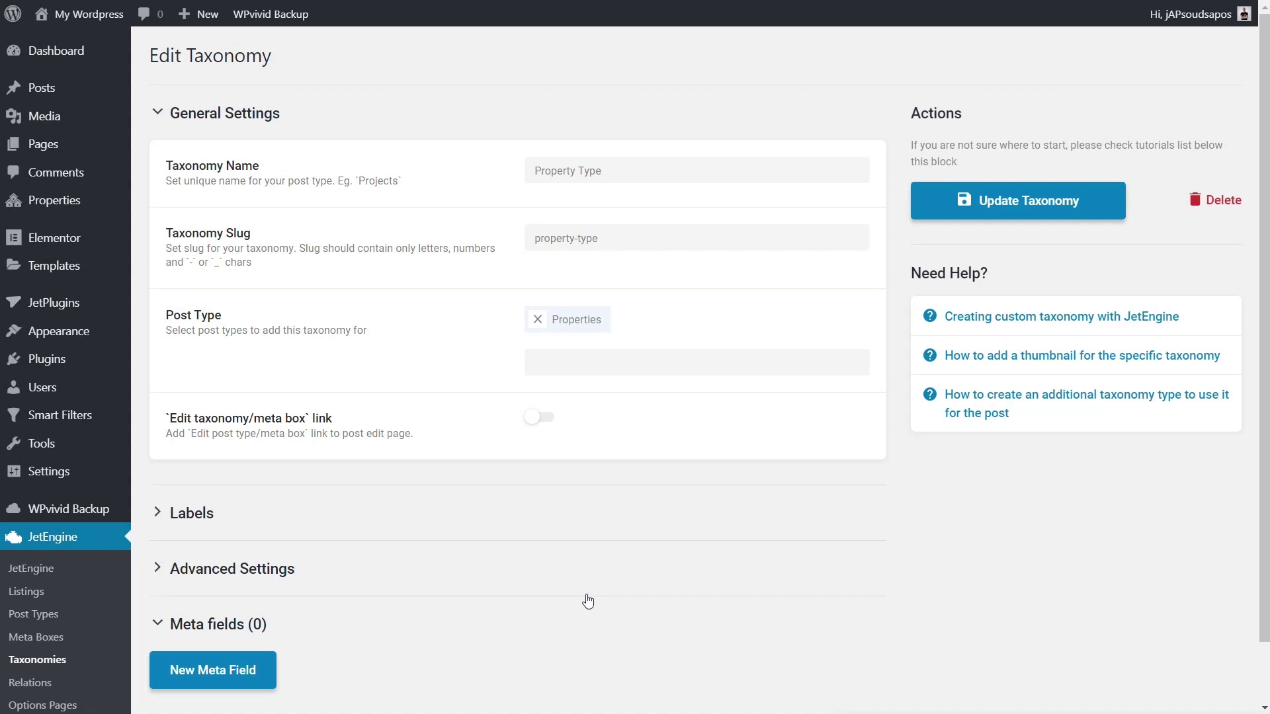
pyautogui.moveTo(74, 211)
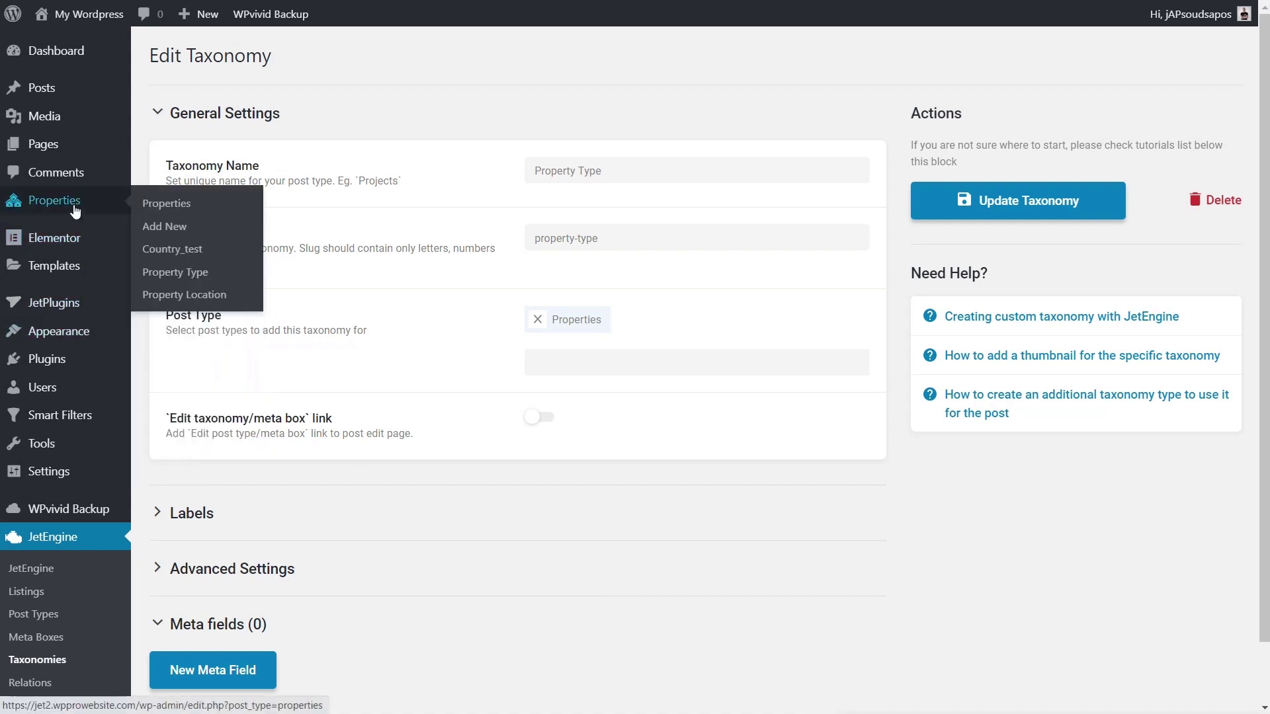
pyautogui.click(176, 283)
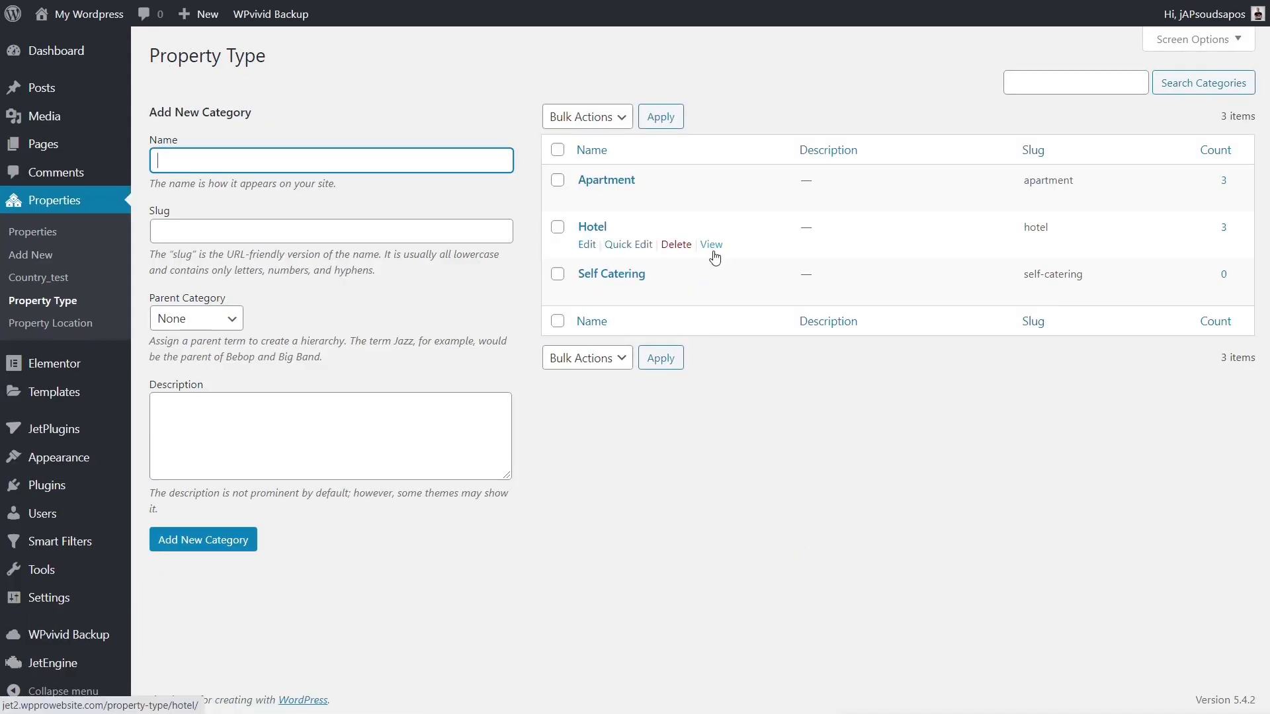
pyautogui.click(552, 580)
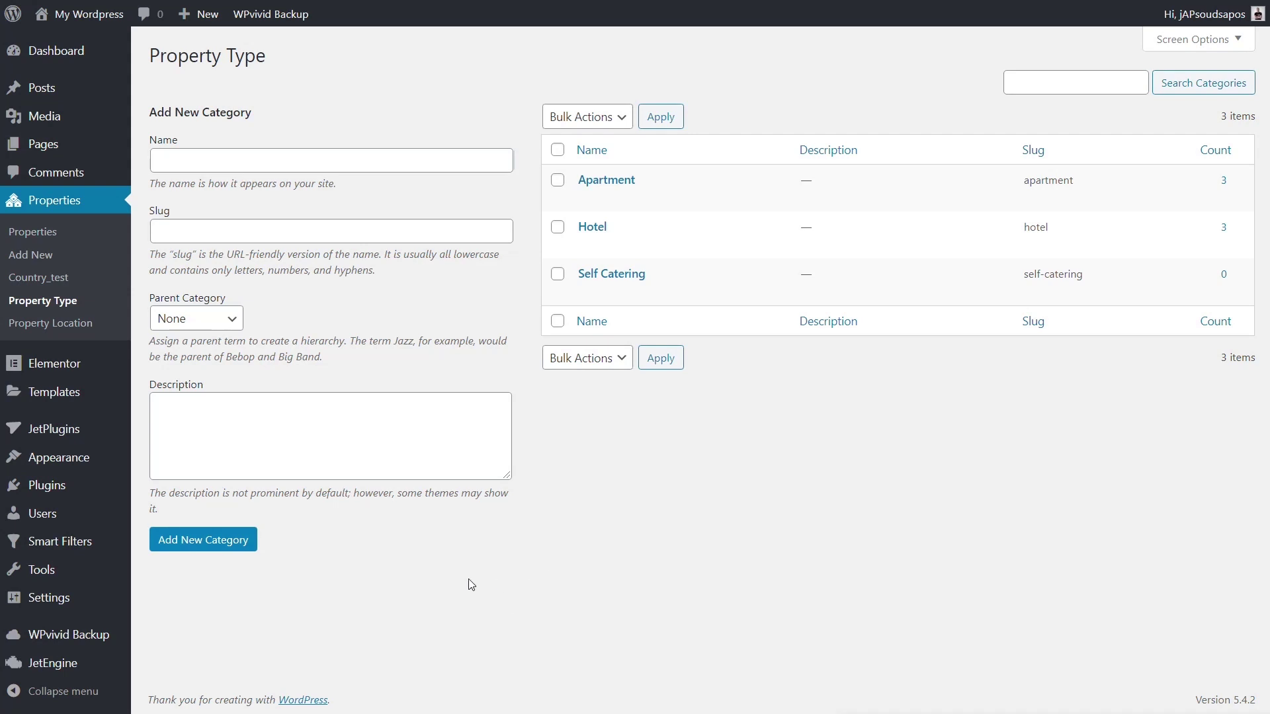
# Create a JetEngine listing item named Related Properties Listing, with Posts as source, Properties as post type and the Elementor view.
pyautogui.moveTo(56, 667)
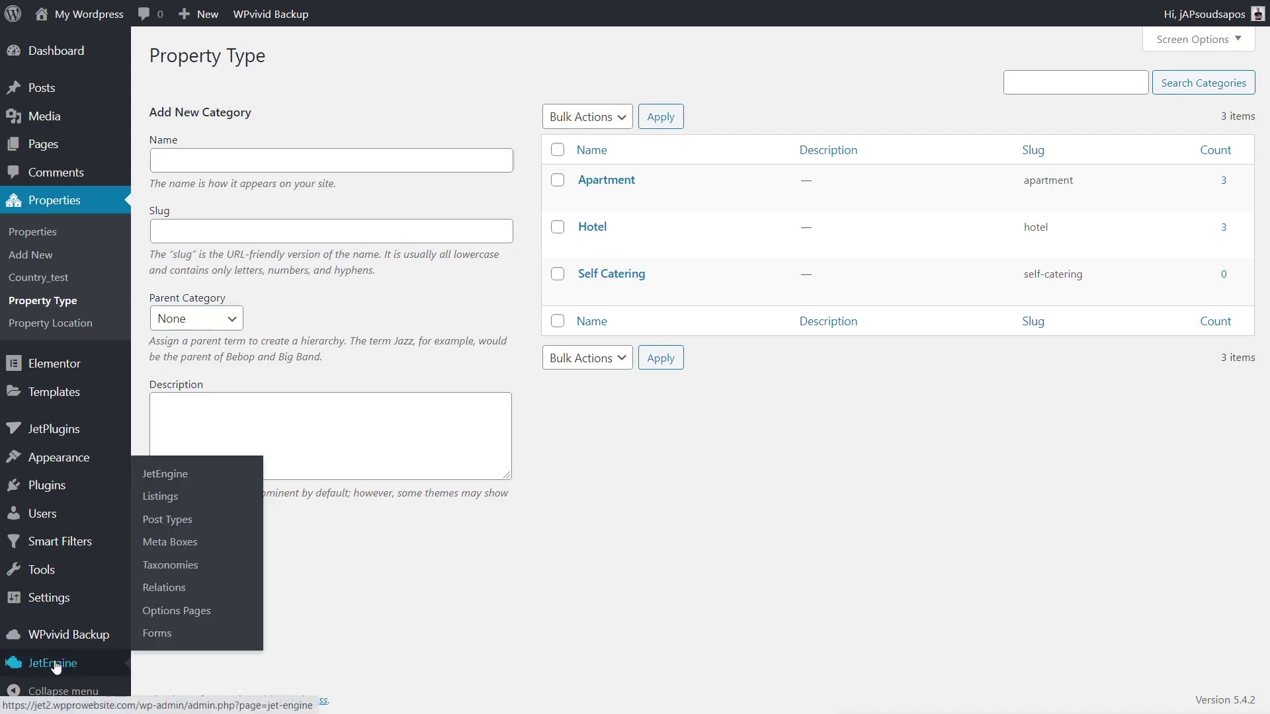
pyautogui.click(183, 501)
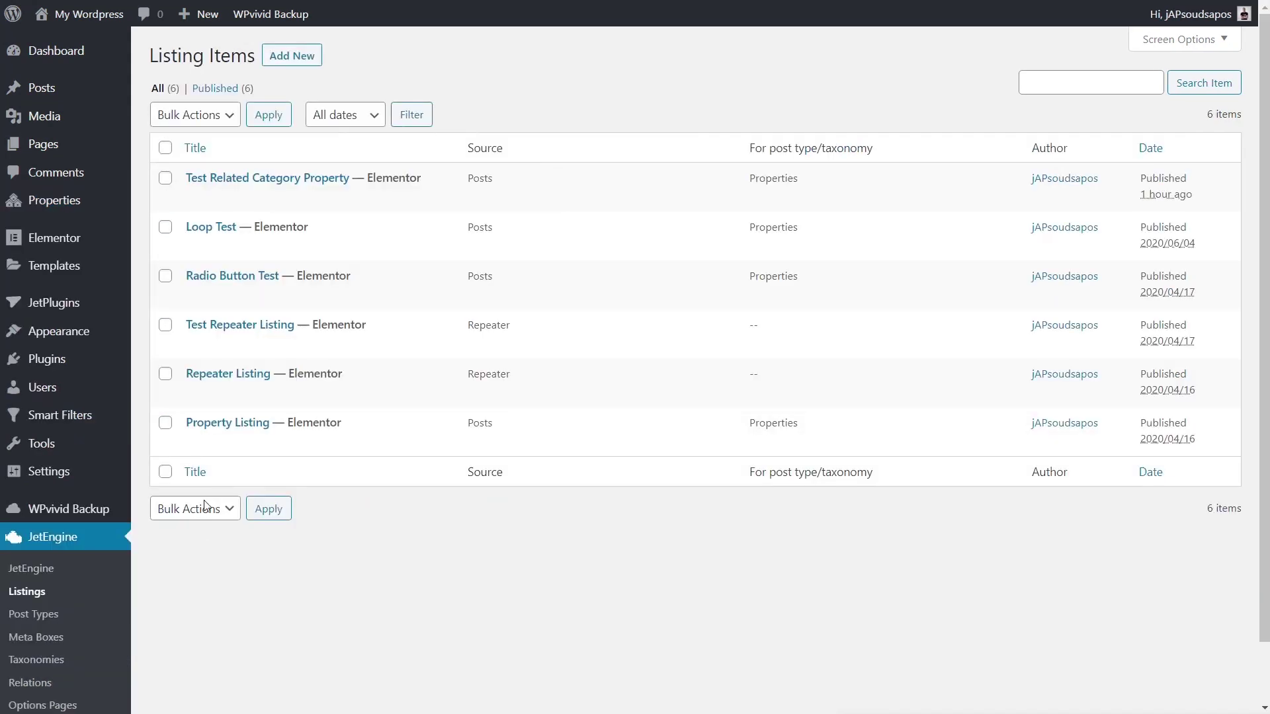
pyautogui.click(301, 59)
pyautogui.click(507, 251)
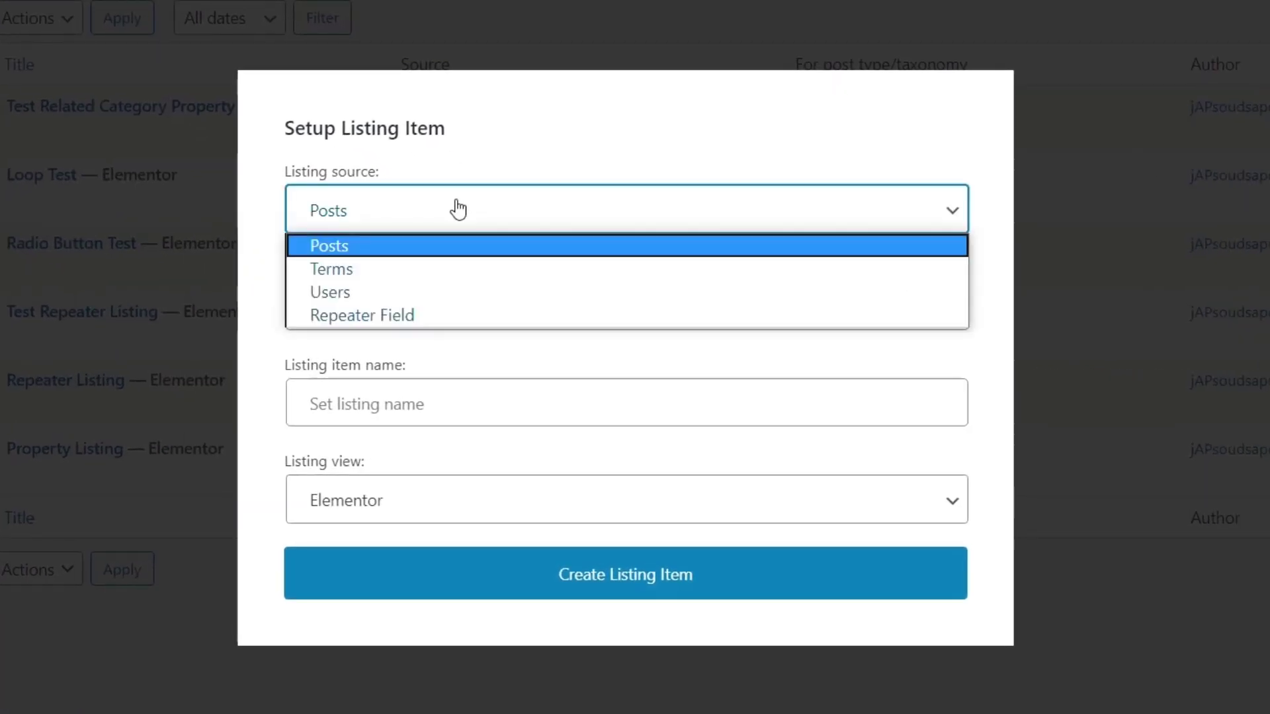
pyautogui.click(457, 209)
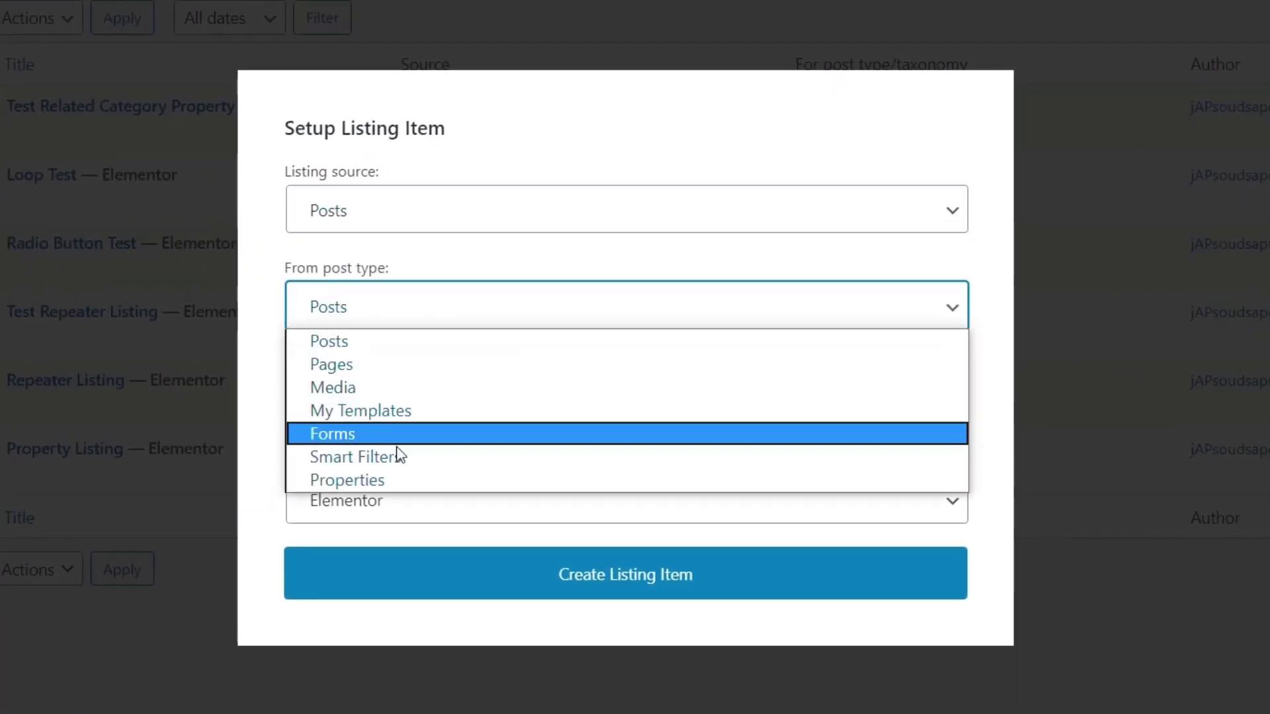
pyautogui.click(363, 478)
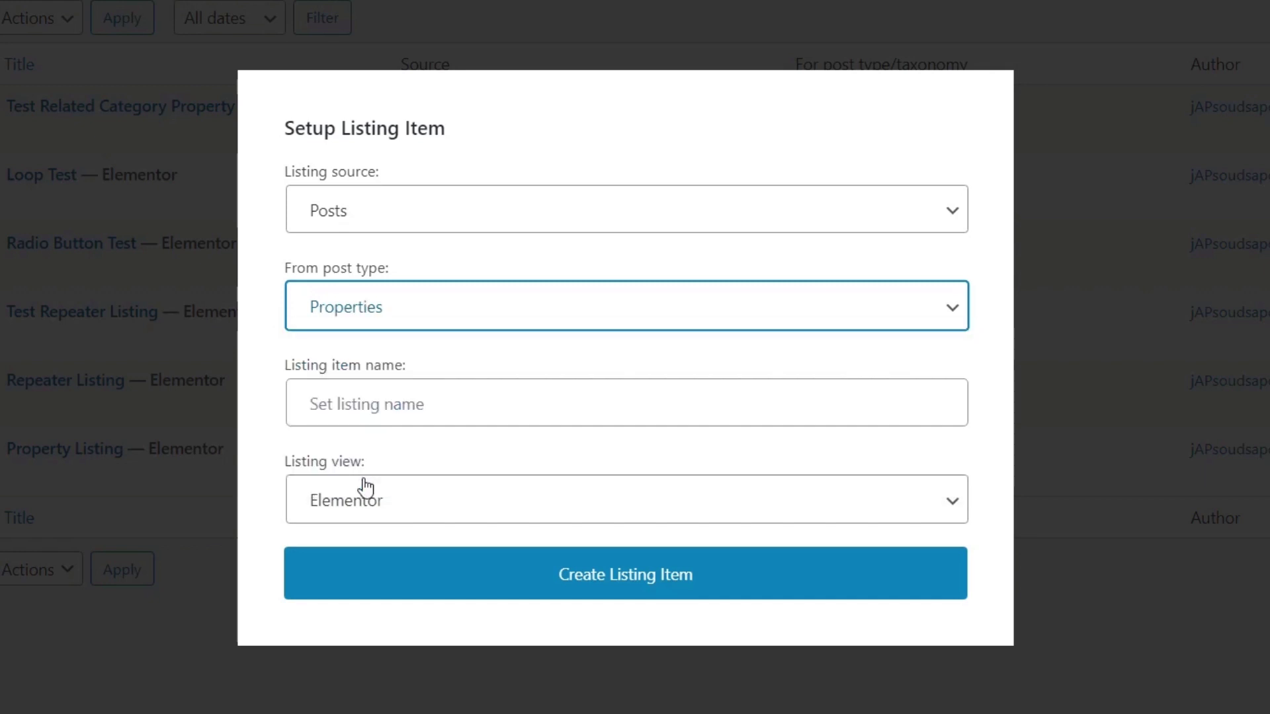
pyautogui.click(401, 407)
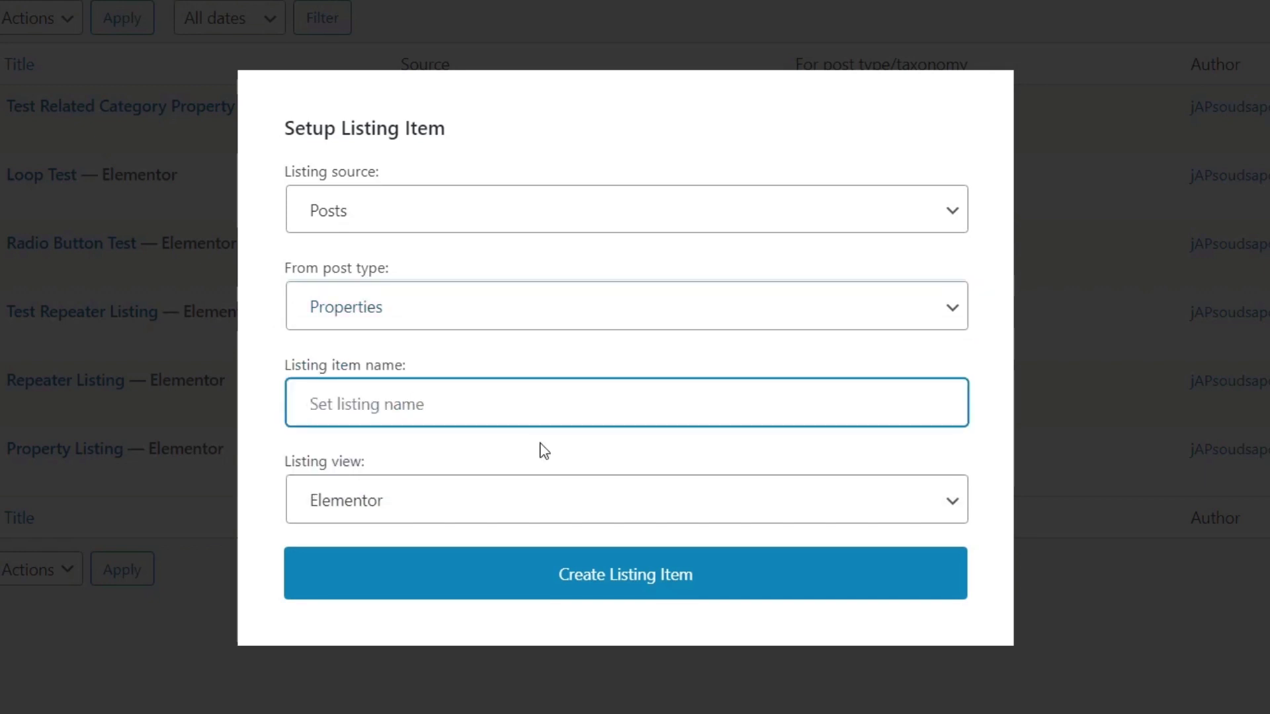
pyautogui.write('Related Properties Listing')
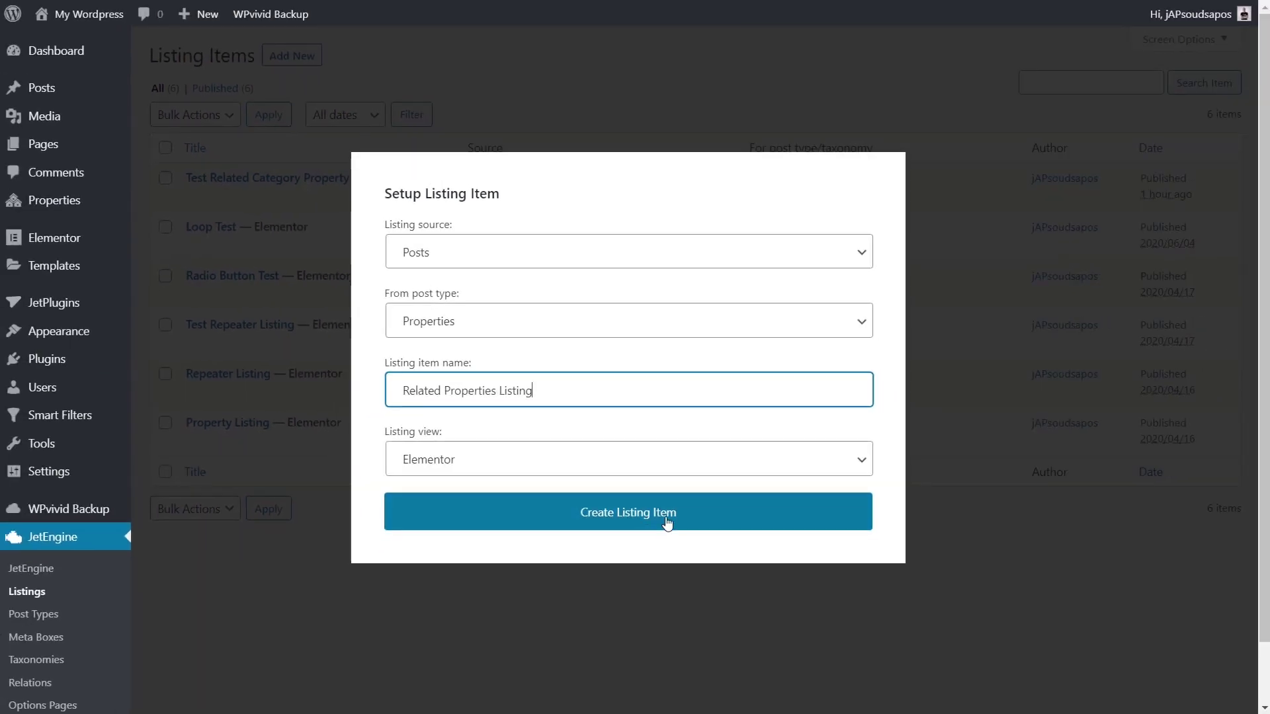
pyautogui.click(667, 523)
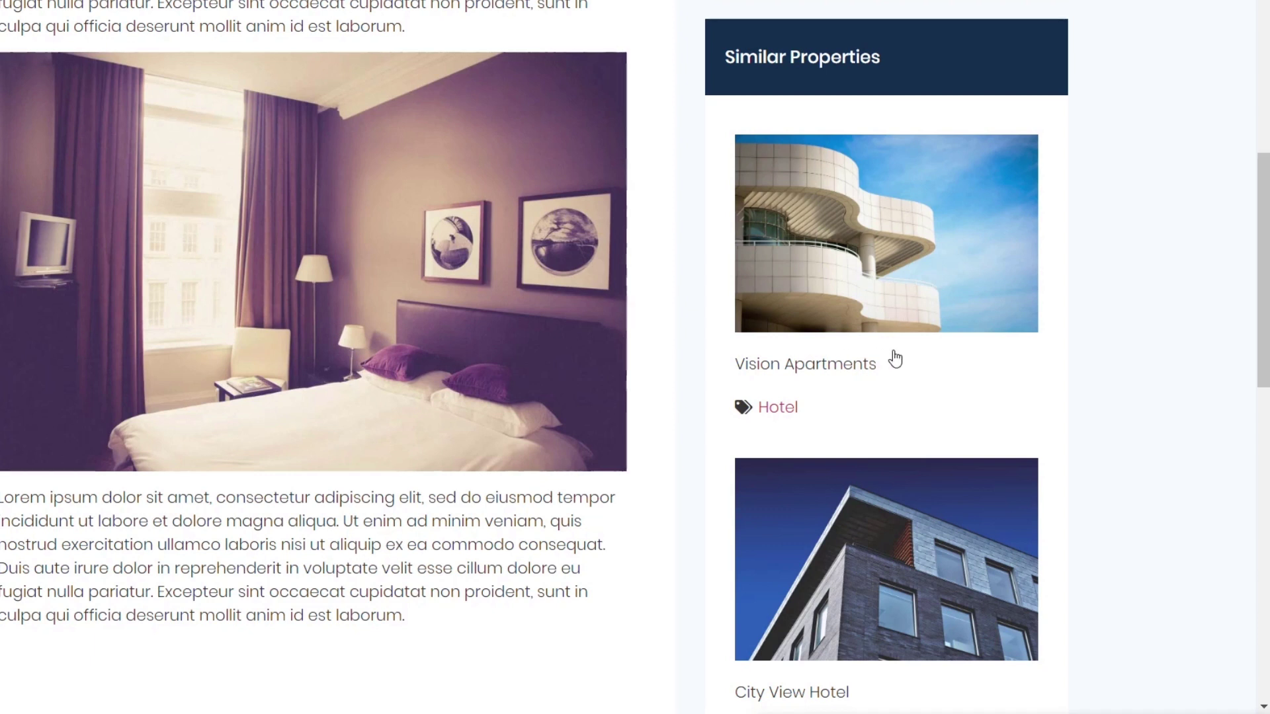
# Examine the Similar Properties section on the Edinburgh Heights page and the property cards on the Properties page.
pyautogui.scroll(-2, 890, 357)
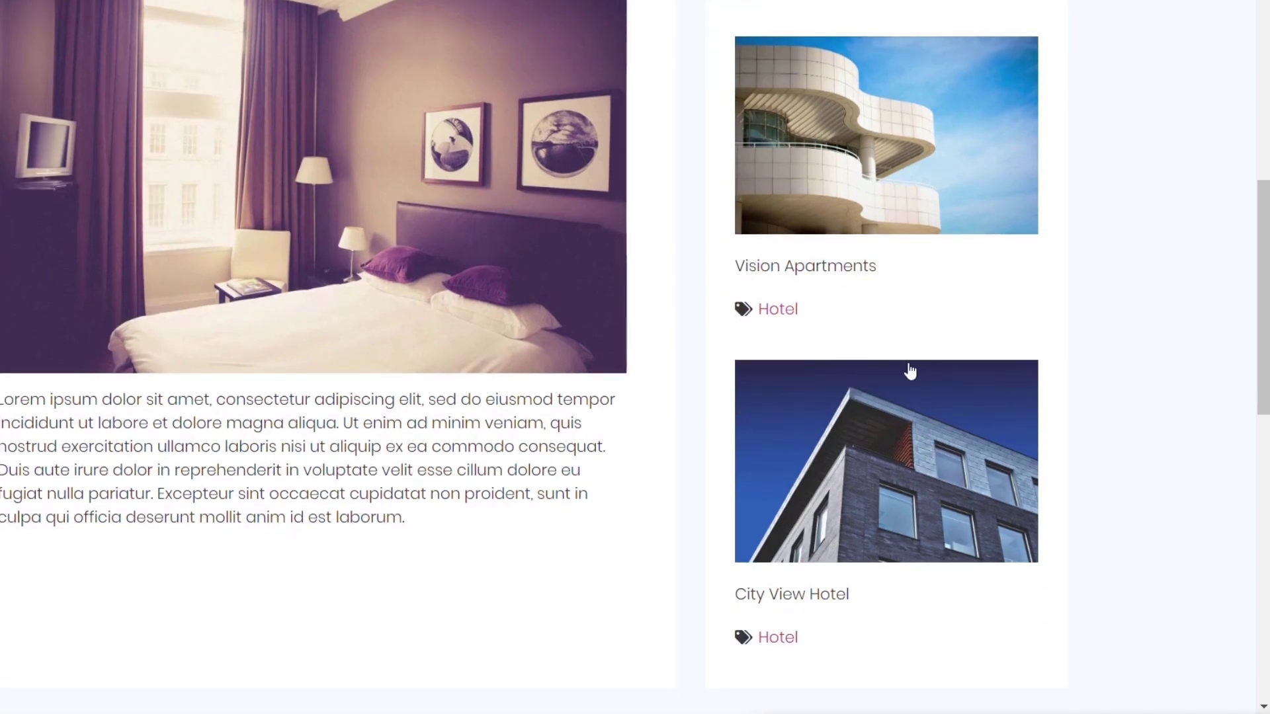
pyautogui.scroll(5, 920, 377)
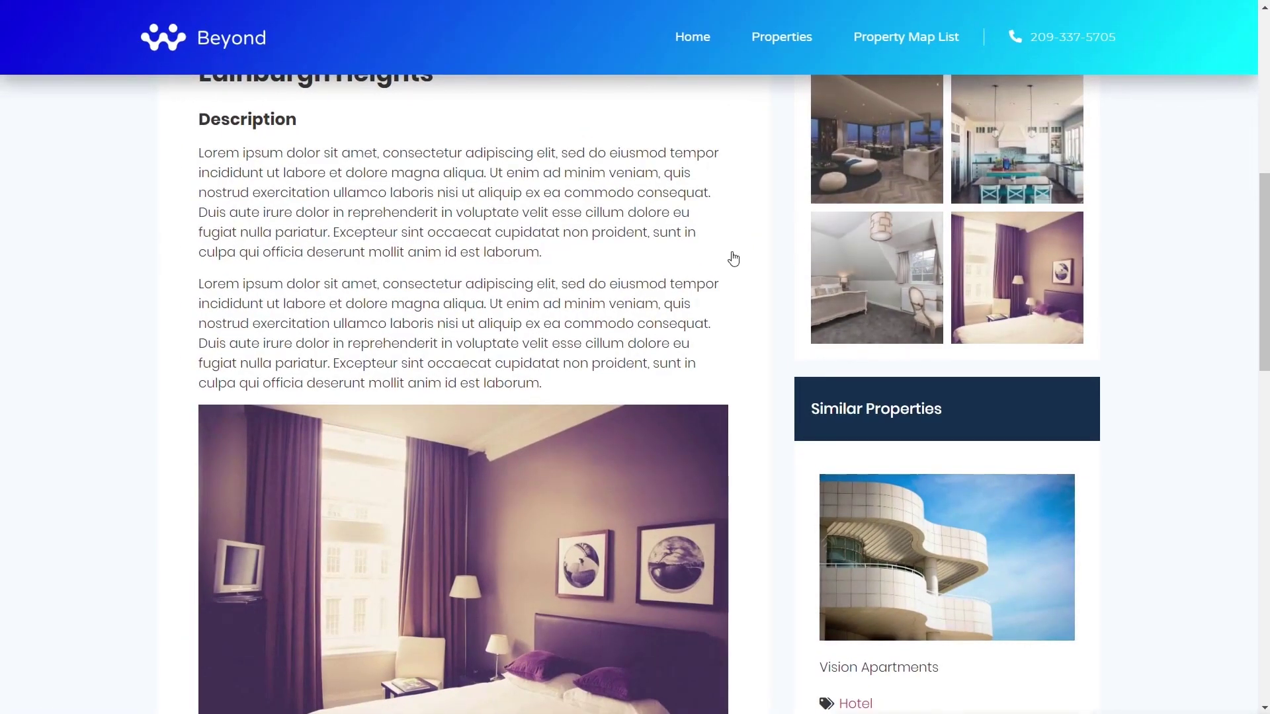
pyautogui.hotkey('alt', 'Left')
pyautogui.scroll(5, 160, 499)
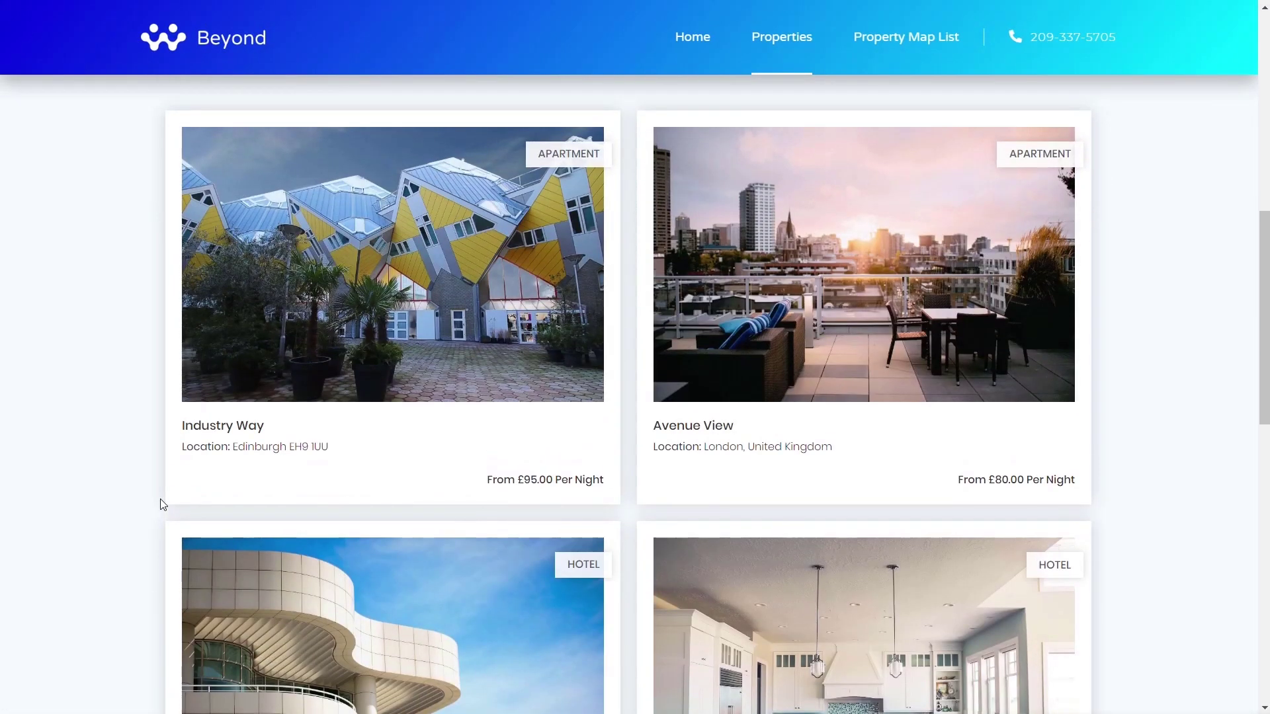
pyautogui.scroll(-1, 160, 500)
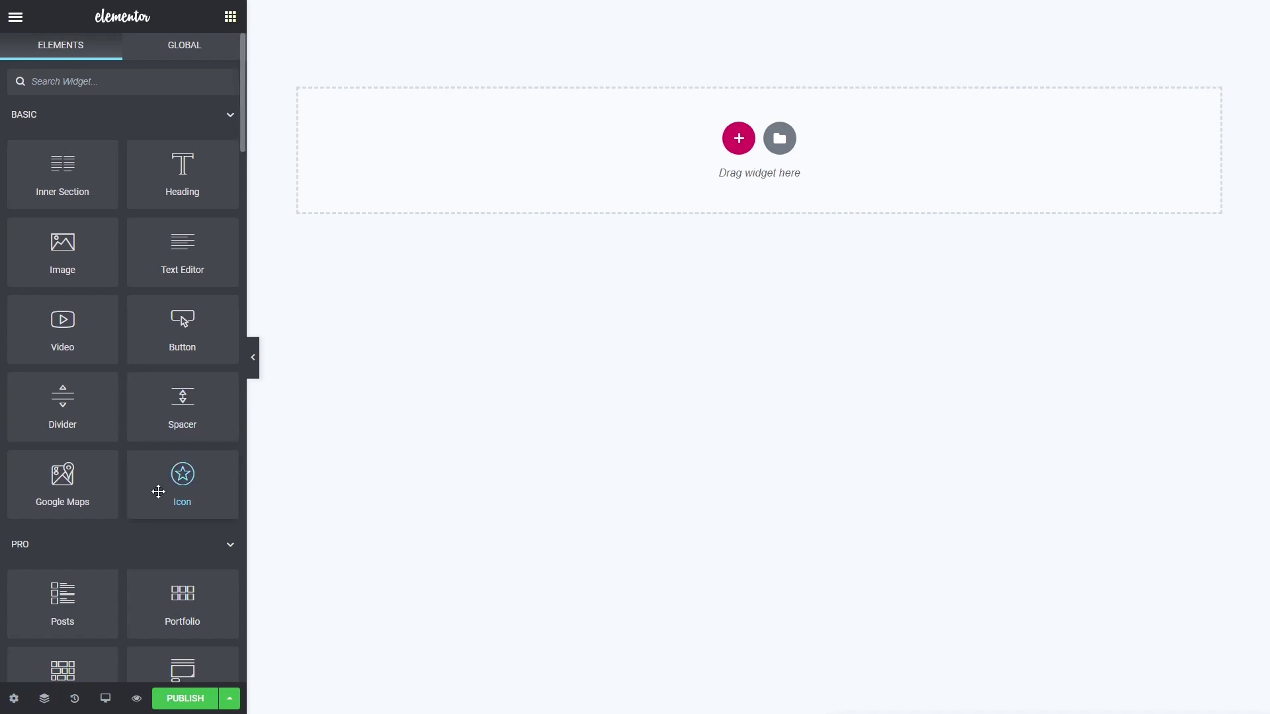
# Add a Dynamic Image widget showing the post thumbnail to the empty listing template and set its image size to Medium.
pyautogui.scroll(-20, 159, 492)
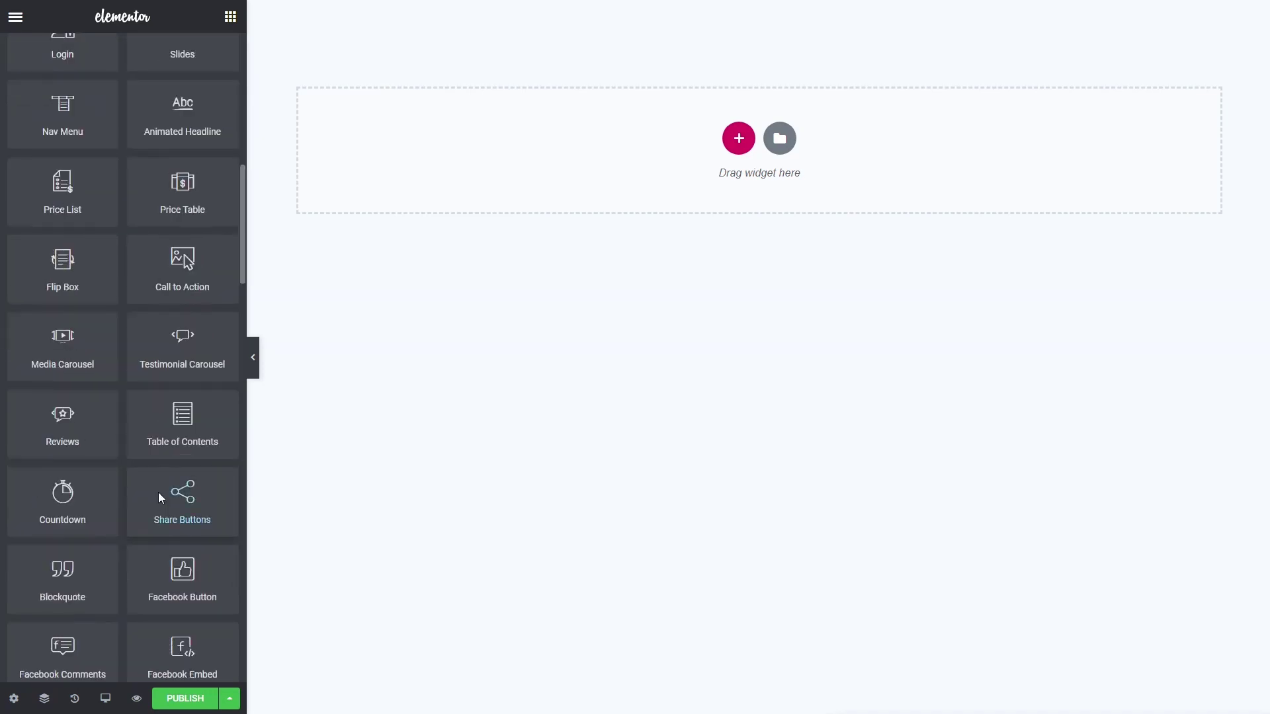
pyautogui.scroll(-10, 158, 492)
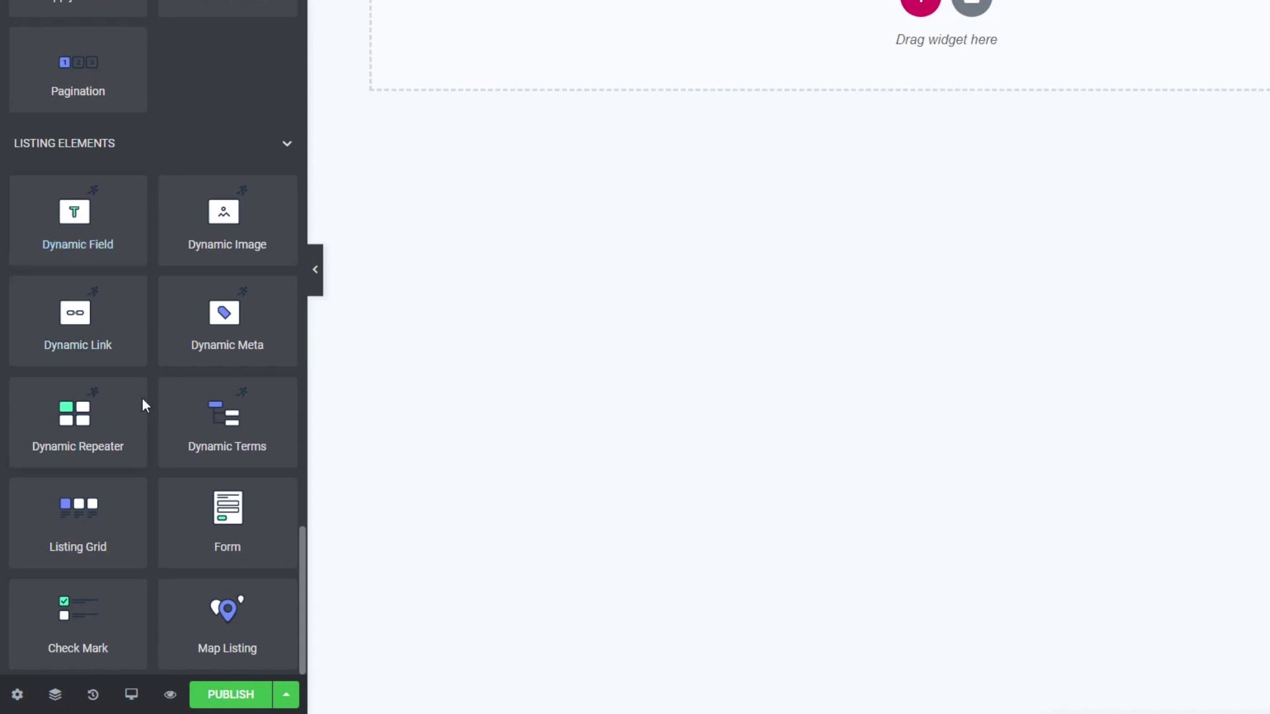
pyautogui.moveTo(212, 228); pyautogui.dragTo(350, 230)
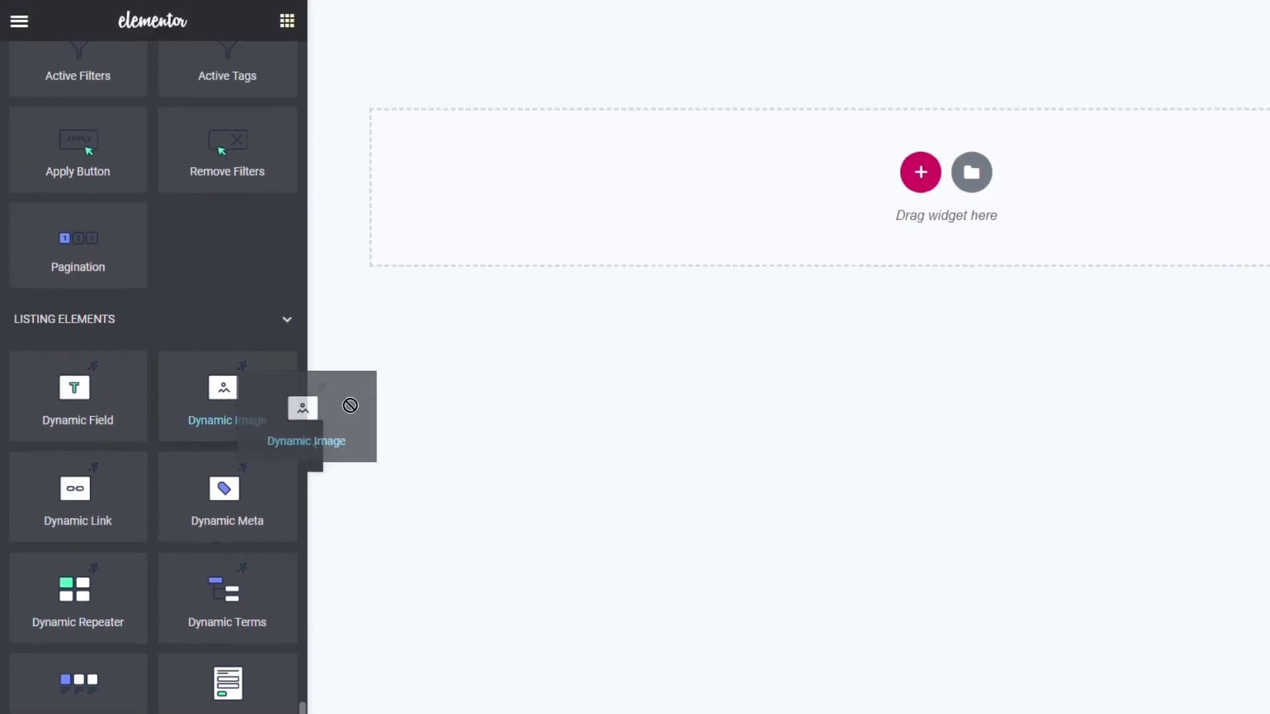
pyautogui.moveTo(350, 404); pyautogui.dragTo(510, 200)
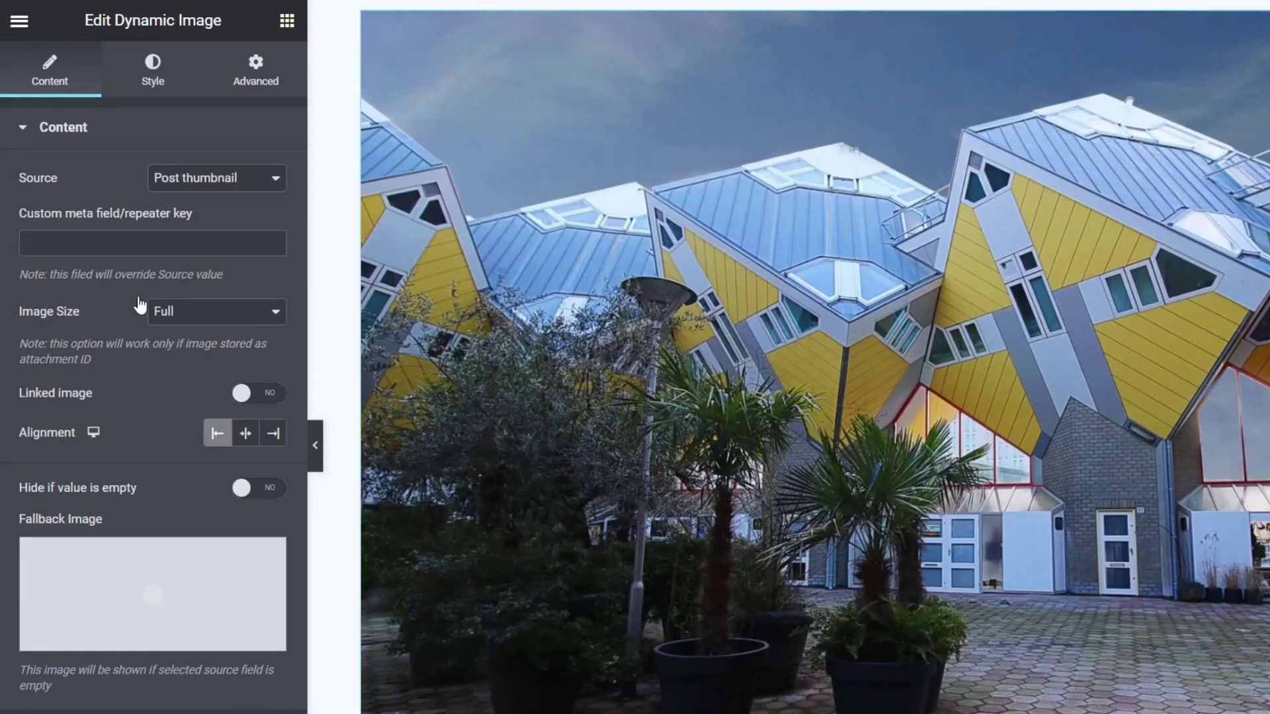
pyautogui.click(219, 325)
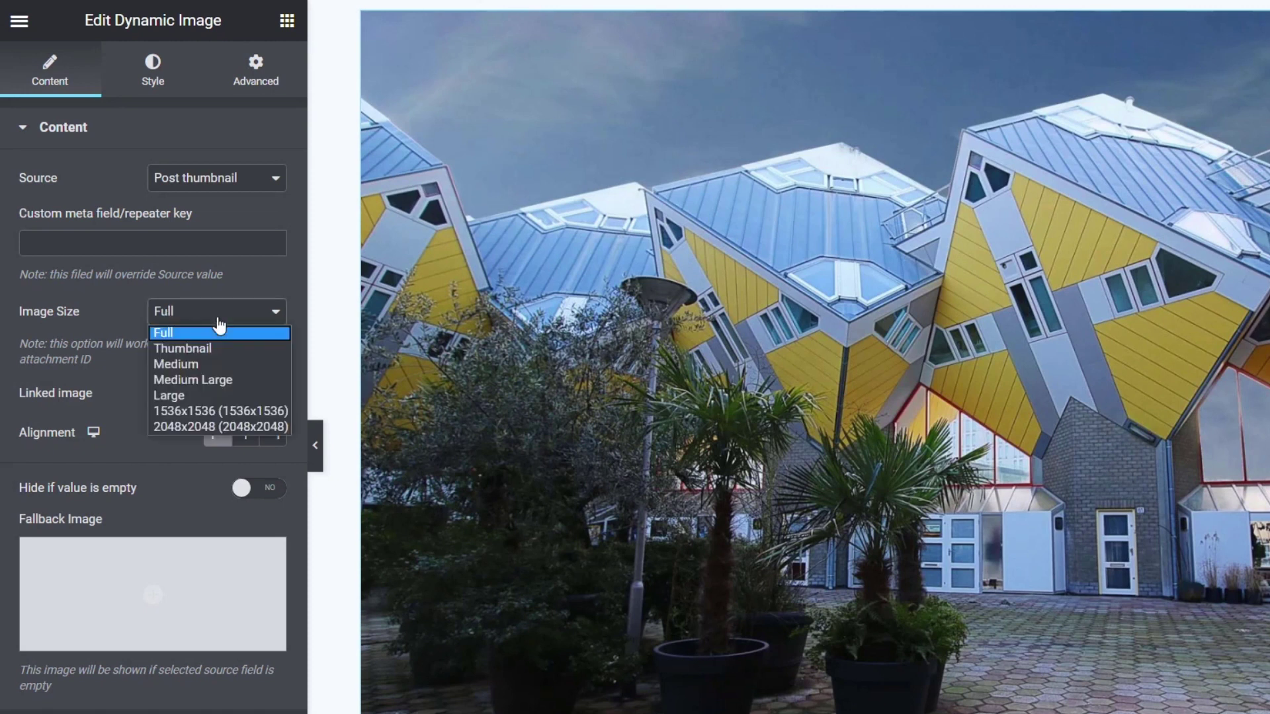
pyautogui.click(207, 364)
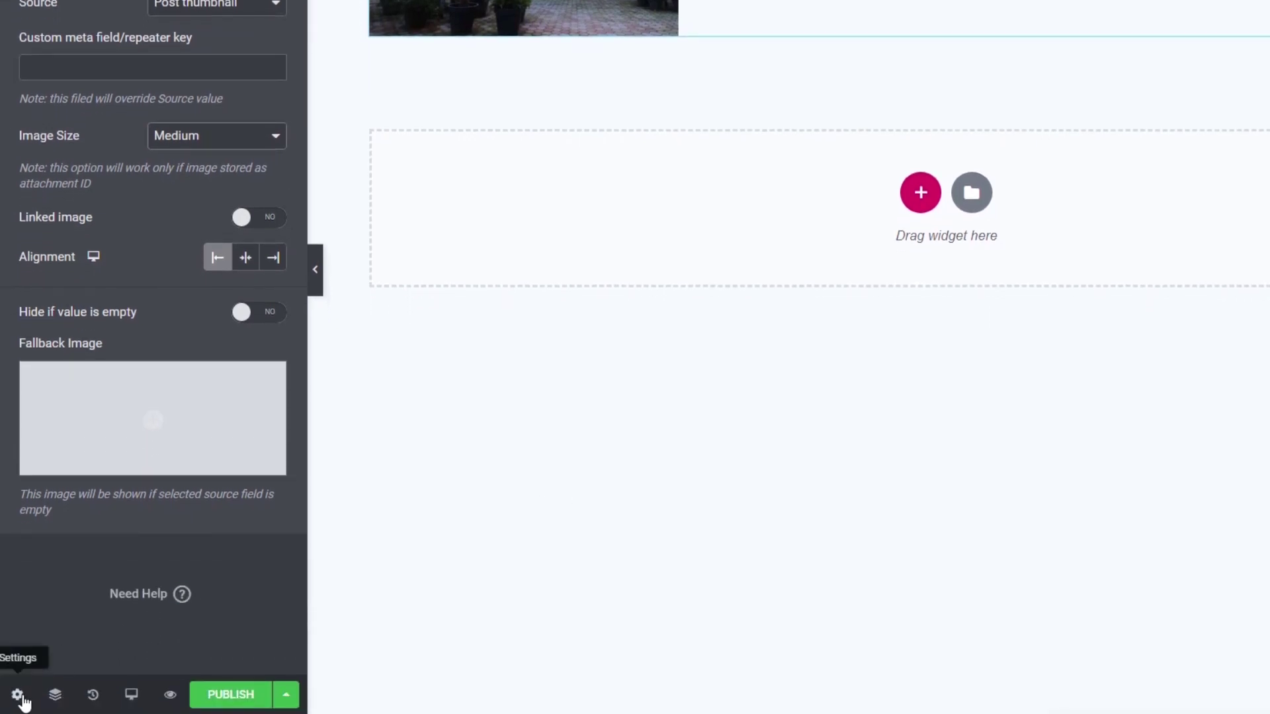
# Set the listing item's preview width to 380 in its listing settings.
pyautogui.click(18, 696)
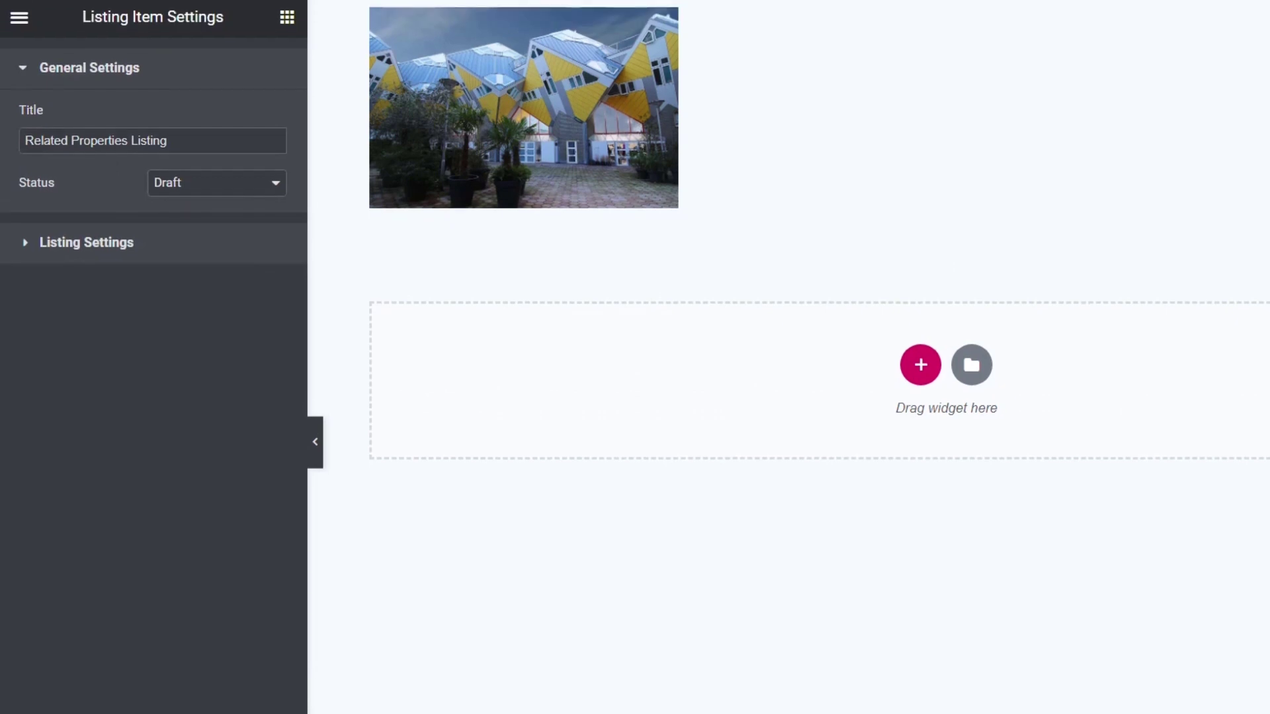
pyautogui.click(84, 253)
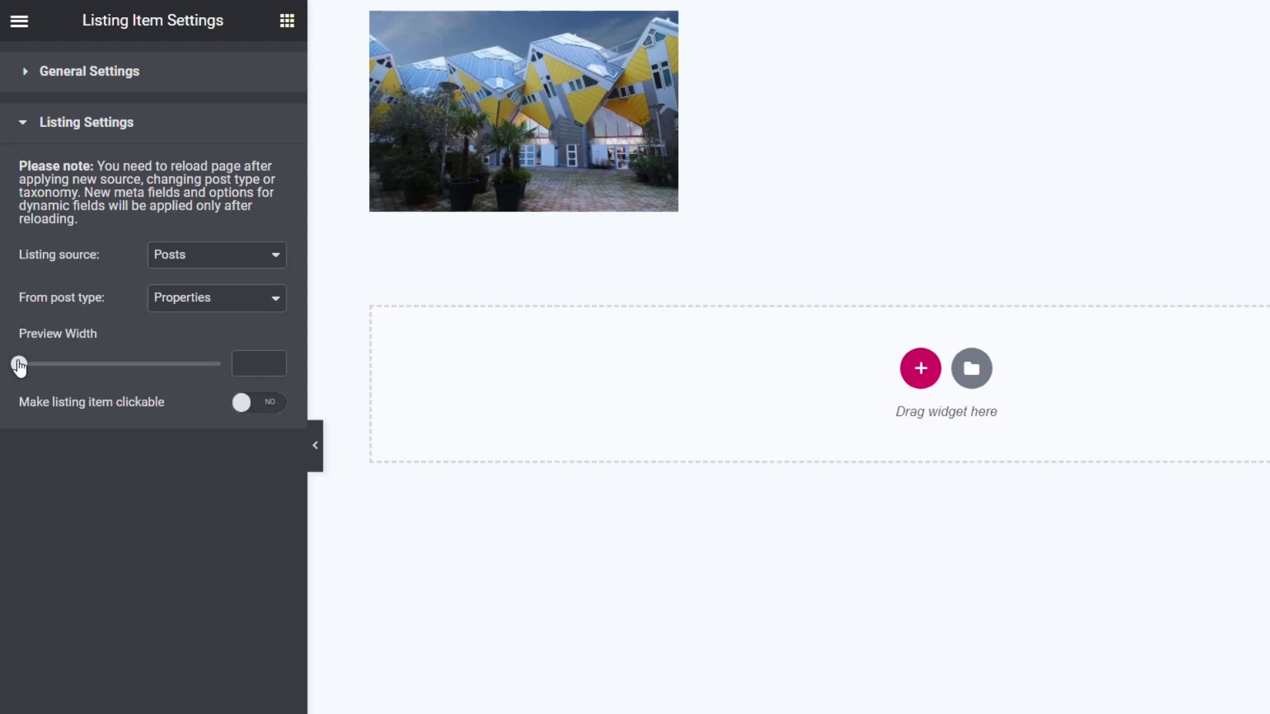
pyautogui.moveTo(19, 367); pyautogui.dragTo(43, 367)
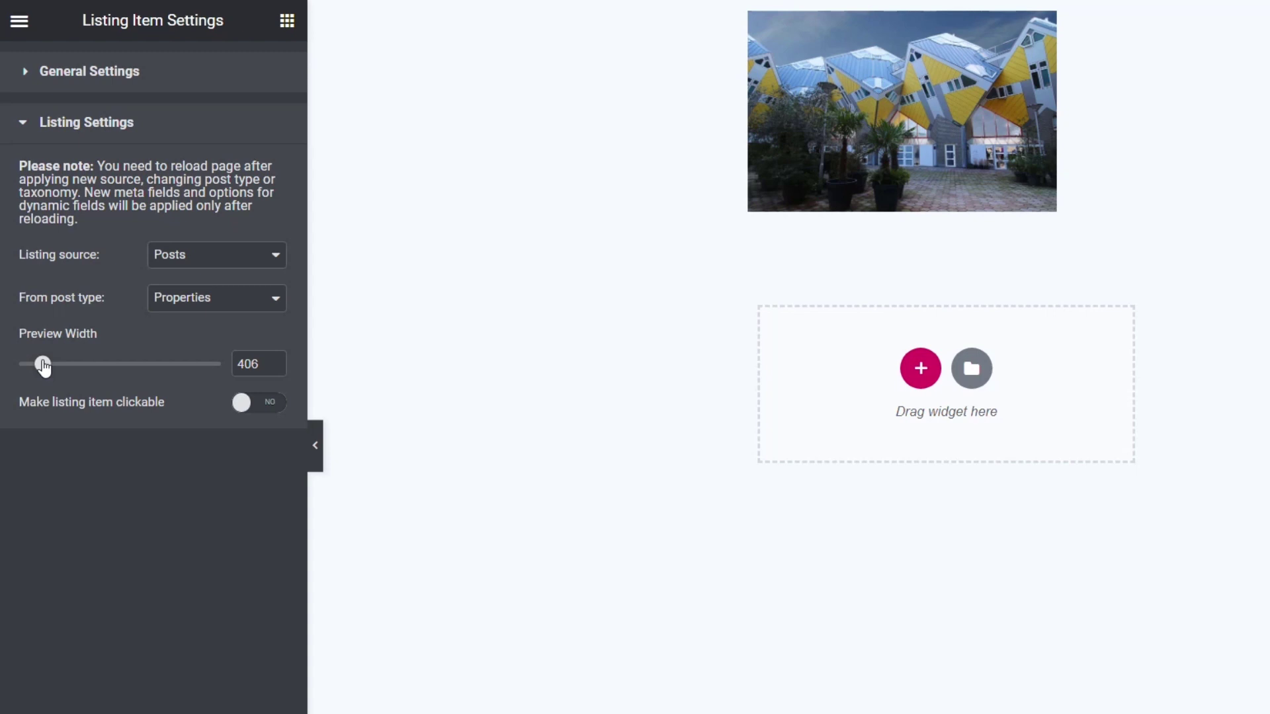
pyautogui.click(43, 365)
pyautogui.moveTo(43, 363); pyautogui.dragTo(37, 364)
pyautogui.click(273, 361)
pyautogui.click(273, 361)
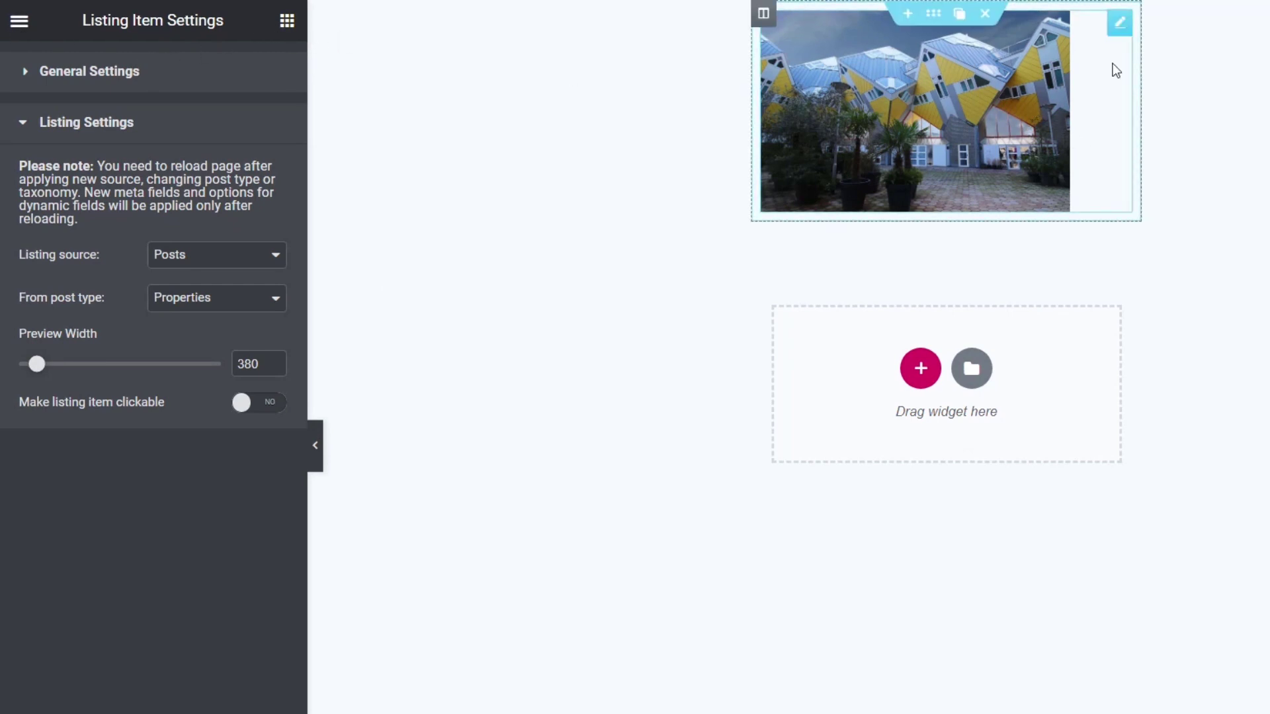
# Add a Dynamic Field widget showing the post title below the property image.
pyautogui.click(287, 21)
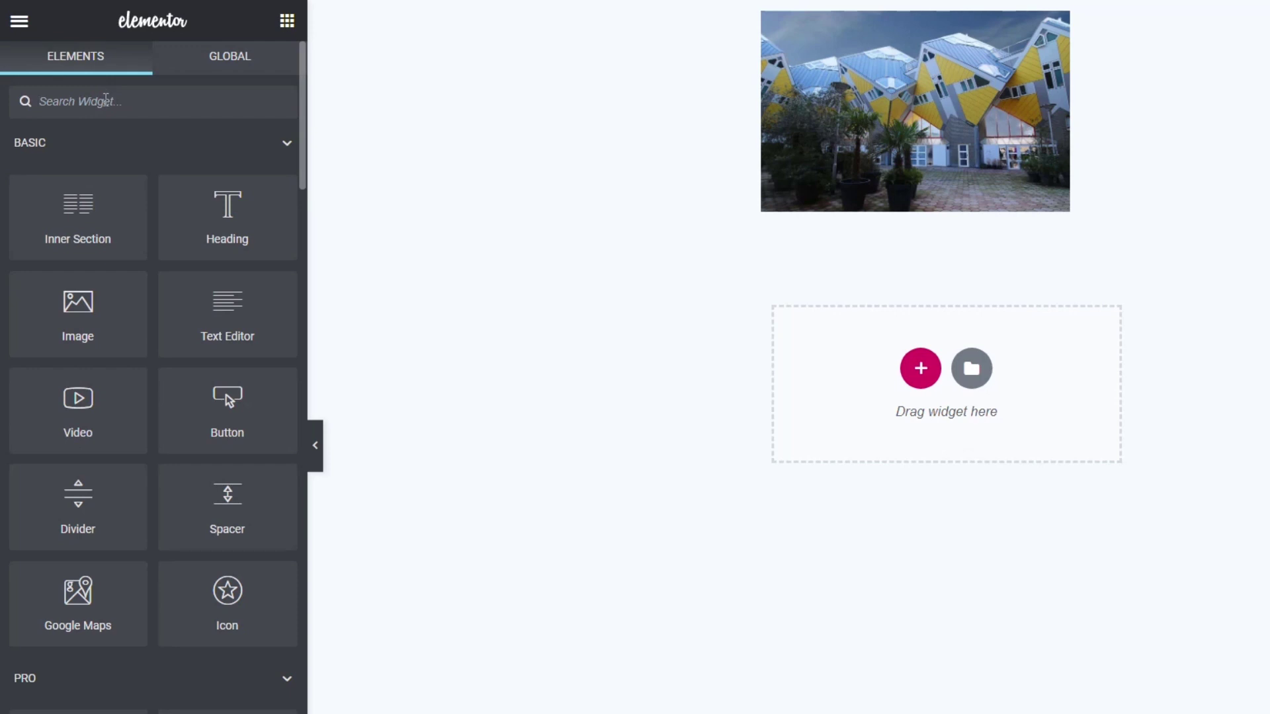
pyautogui.write('dynam')
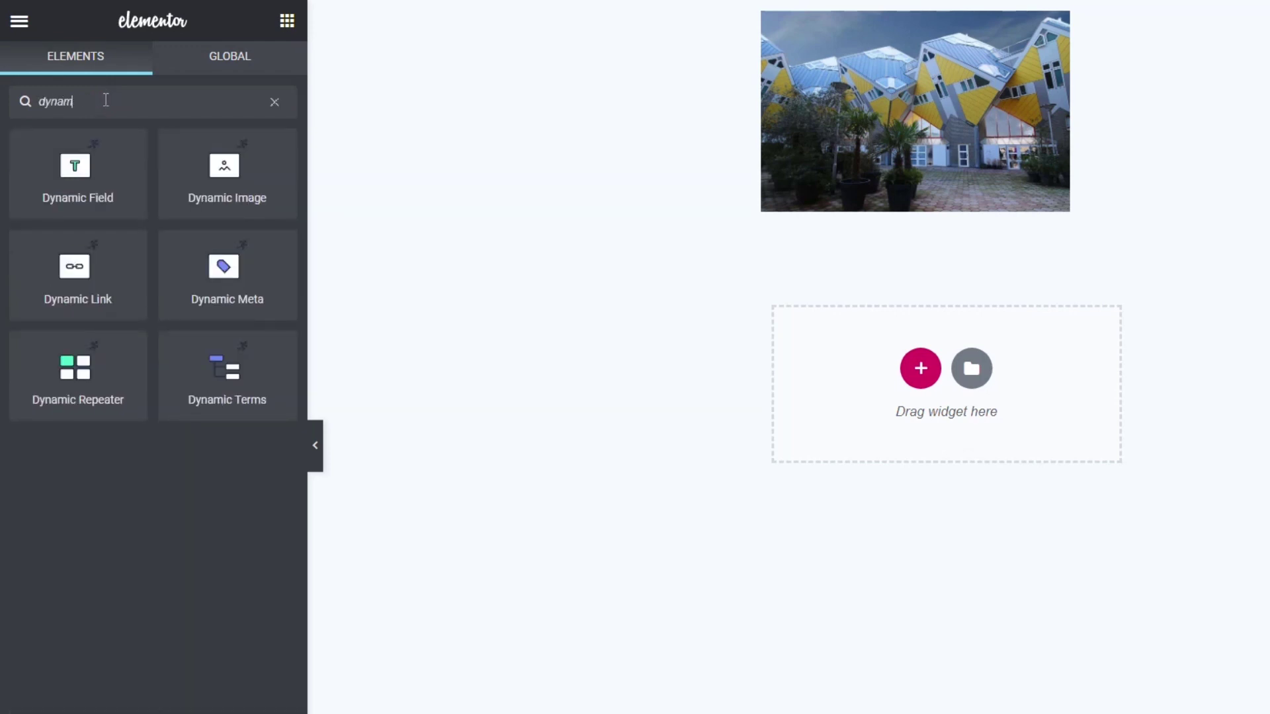
pyautogui.moveTo(60, 175); pyautogui.dragTo(829, 210)
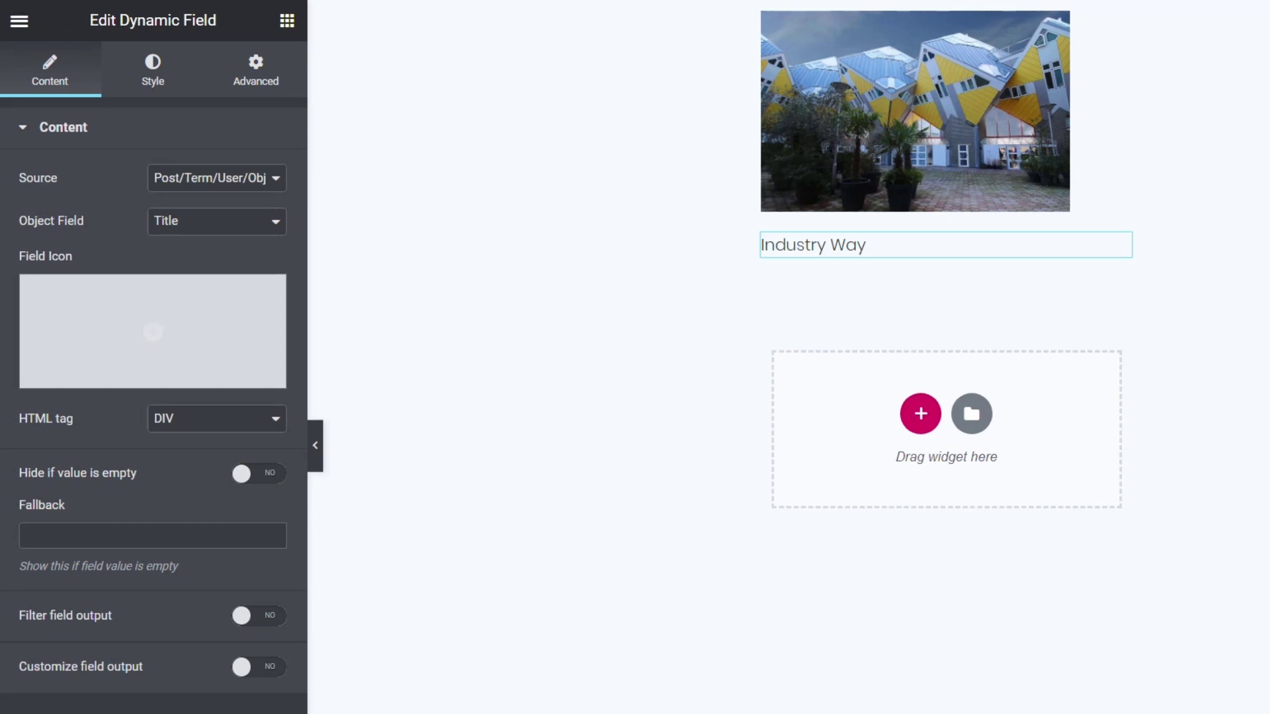
# Add a Post Info widget below the title and remove its Comments, Time and Date items.
pyautogui.click(286, 22)
pyautogui.click(117, 96)
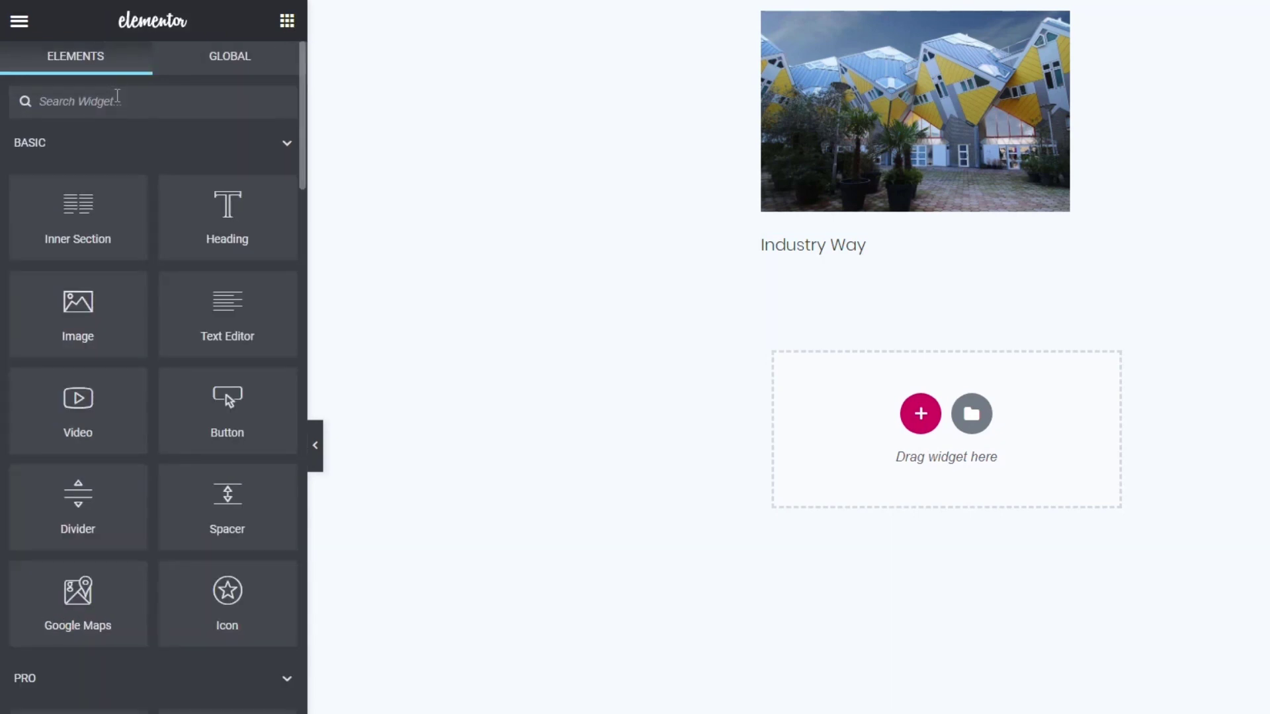
pyautogui.write('post info')
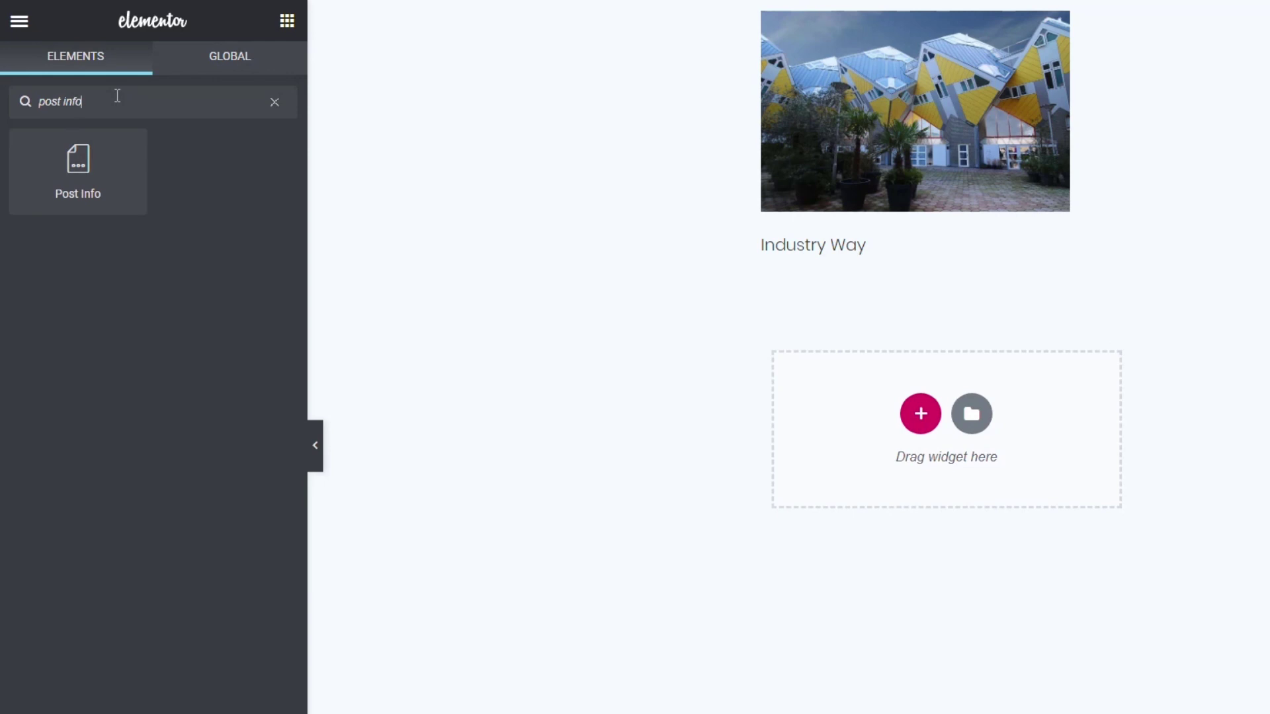
pyautogui.moveTo(78, 163); pyautogui.dragTo(815, 258)
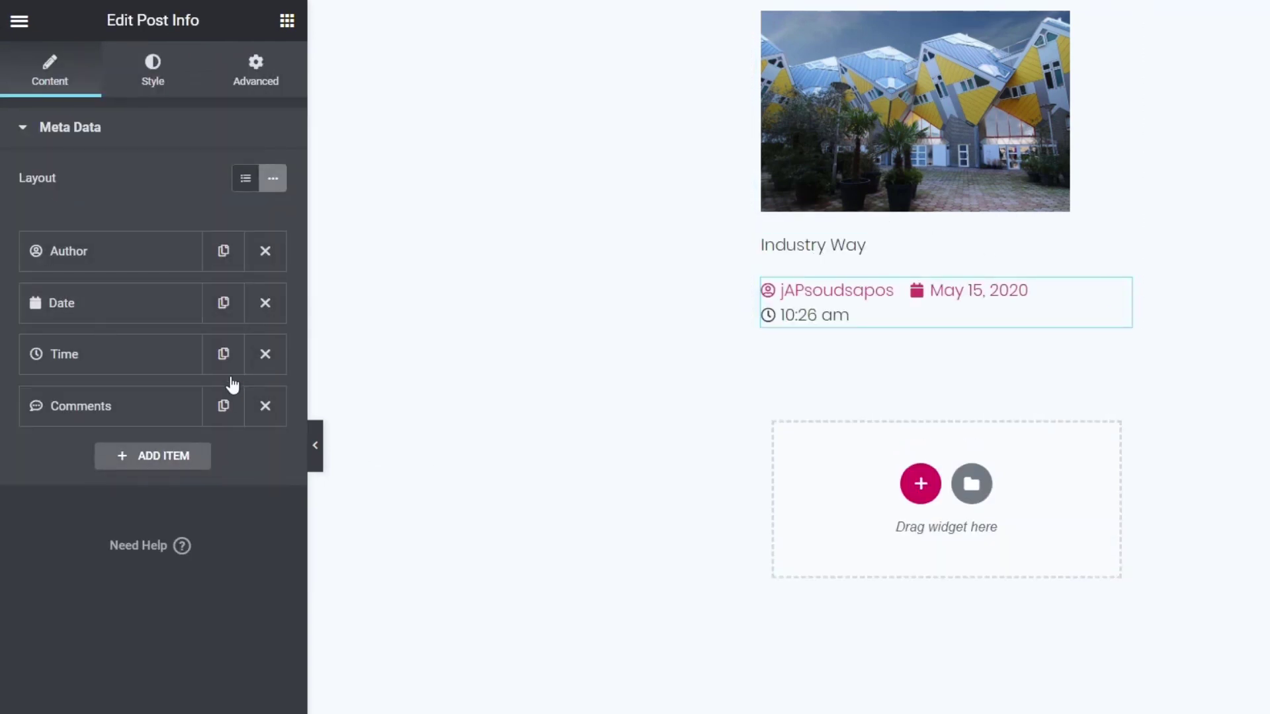
pyautogui.click(273, 414)
pyautogui.click(268, 358)
pyautogui.click(268, 307)
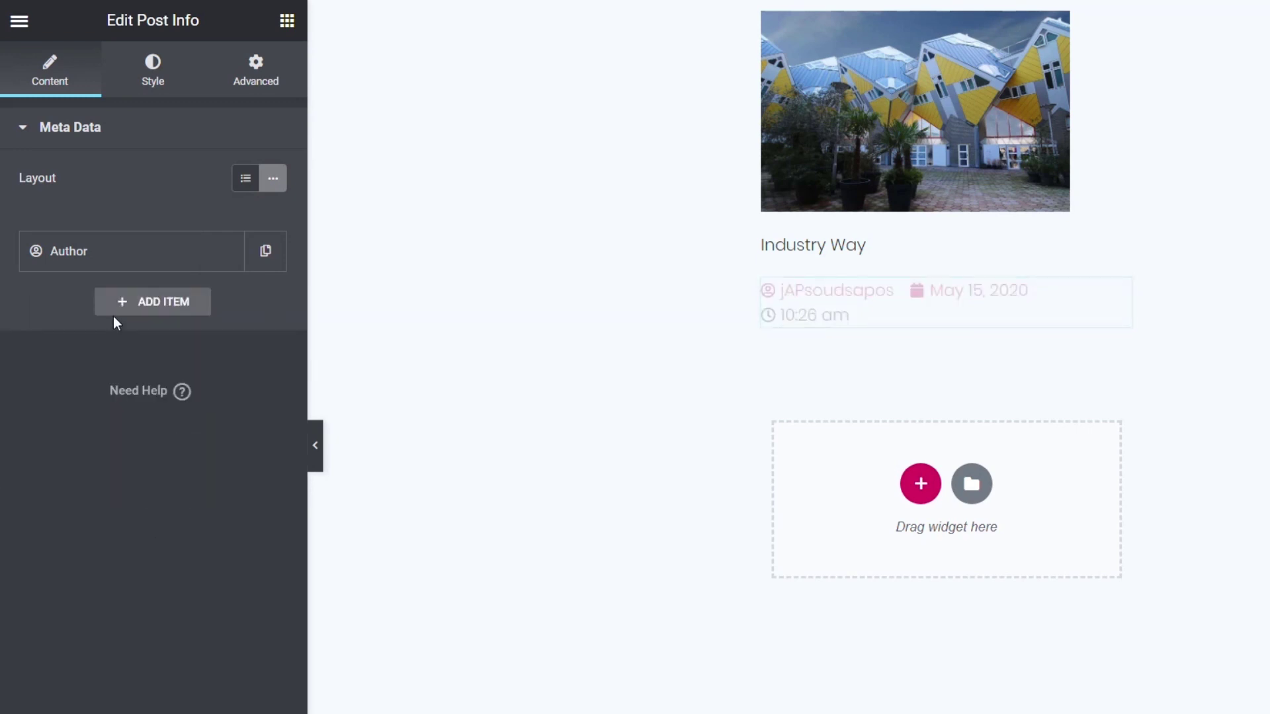
# Change the Post Info widget's Author item to the Terms type with the Property Type taxonomy.
pyautogui.click(99, 257)
pyautogui.click(170, 307)
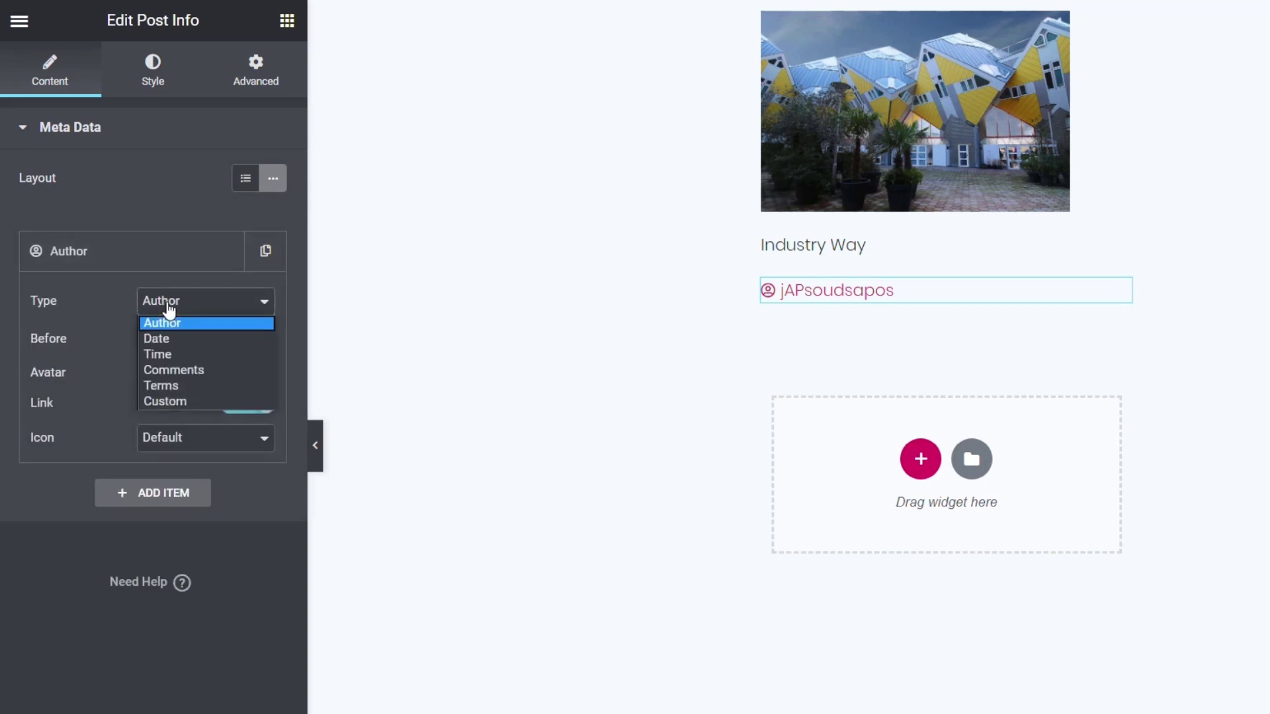
pyautogui.click(164, 384)
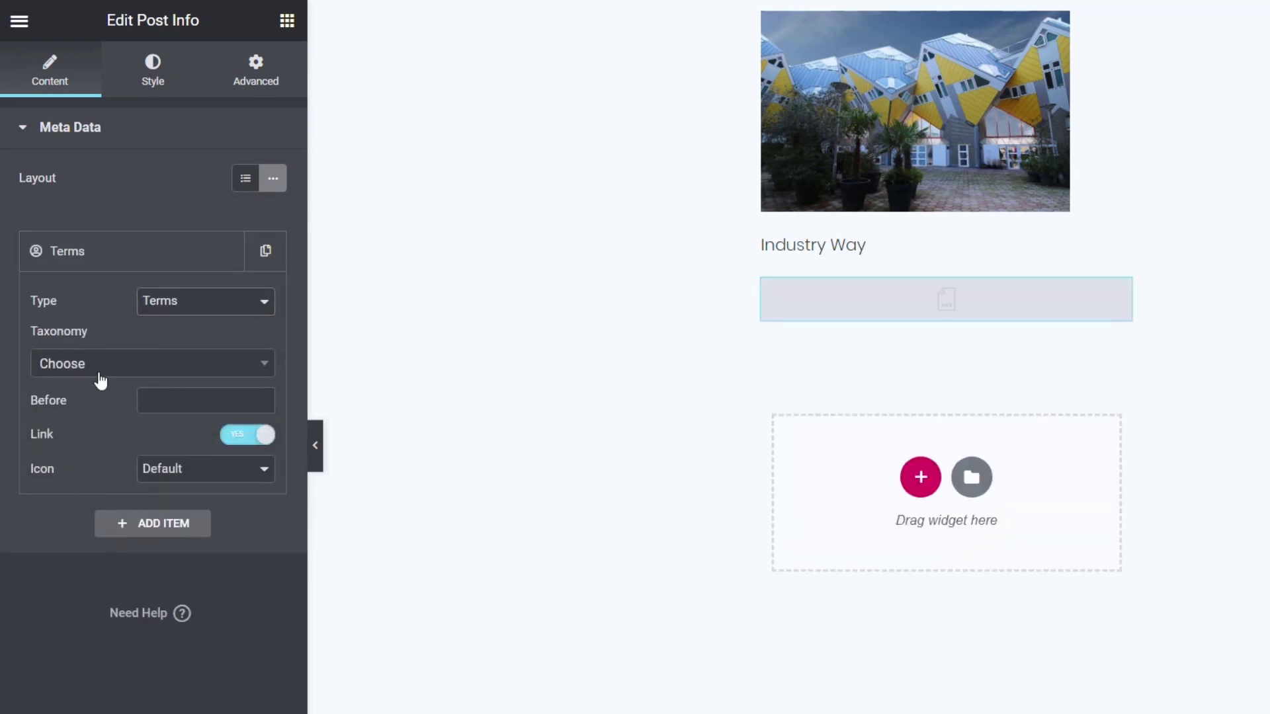
pyautogui.click(167, 369)
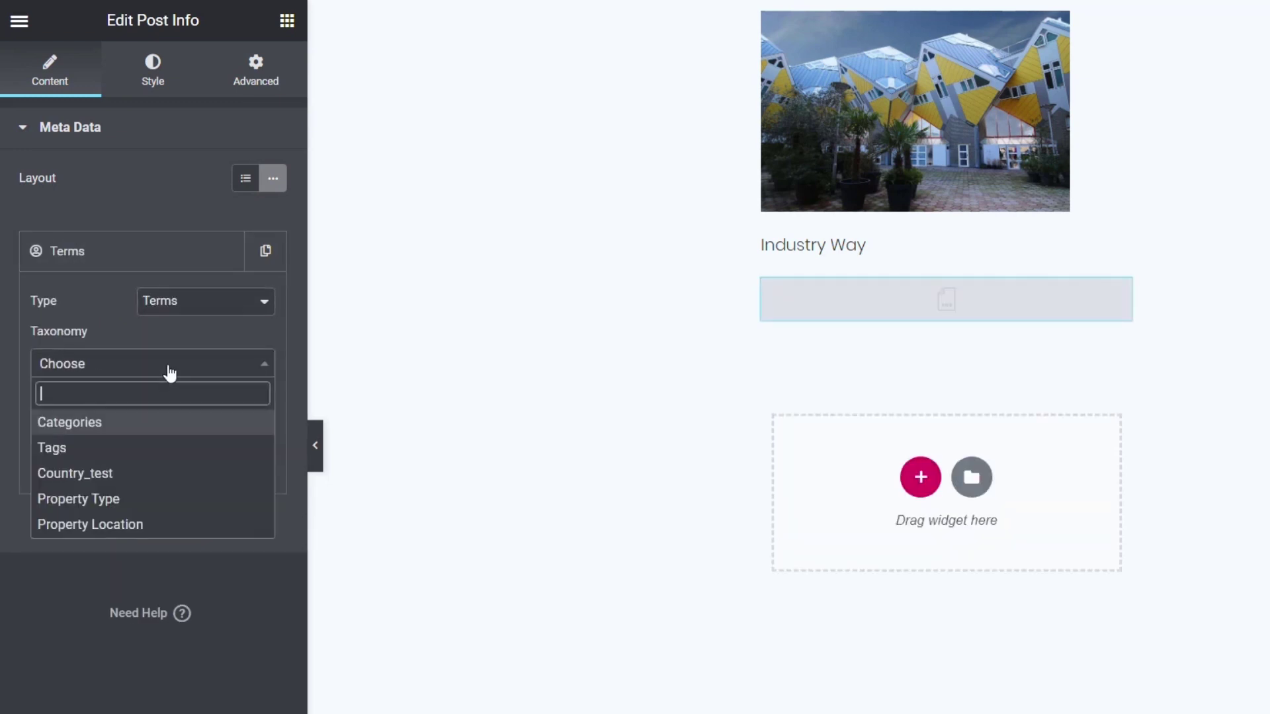
pyautogui.click(109, 504)
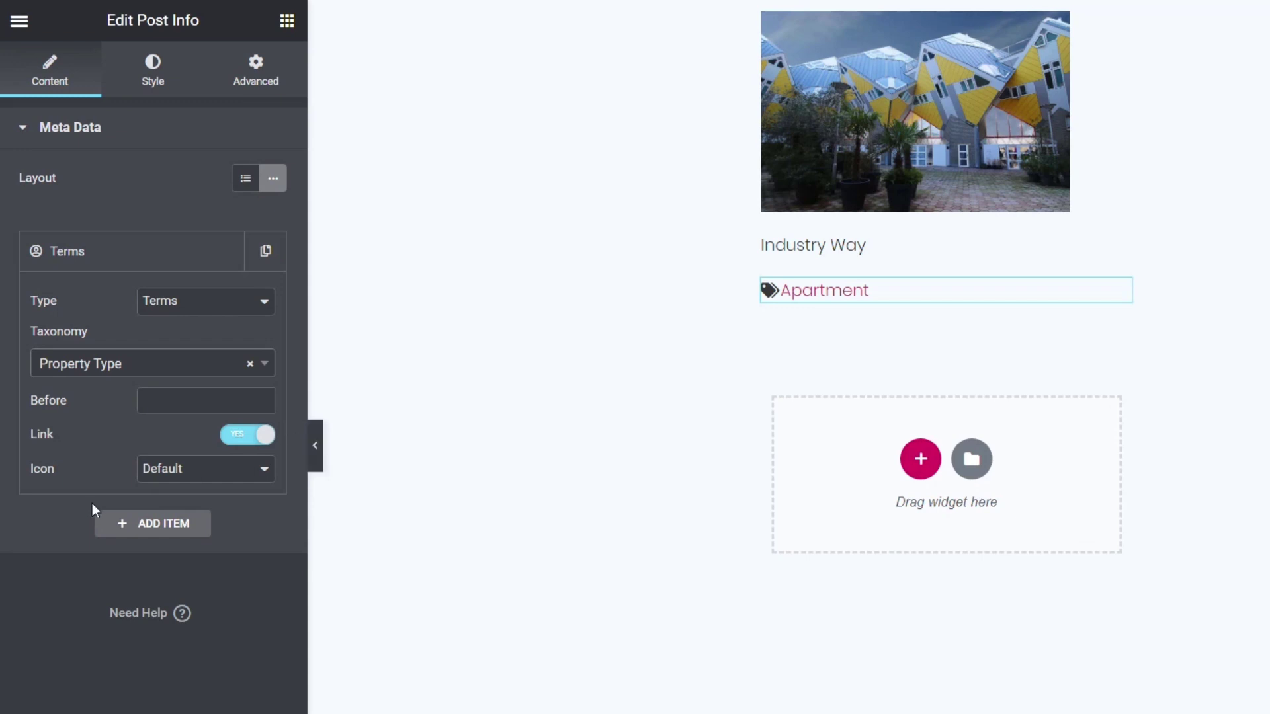
# Set the Post Info widget's text indent to 10 and publish the listing item.
pyautogui.click(149, 70)
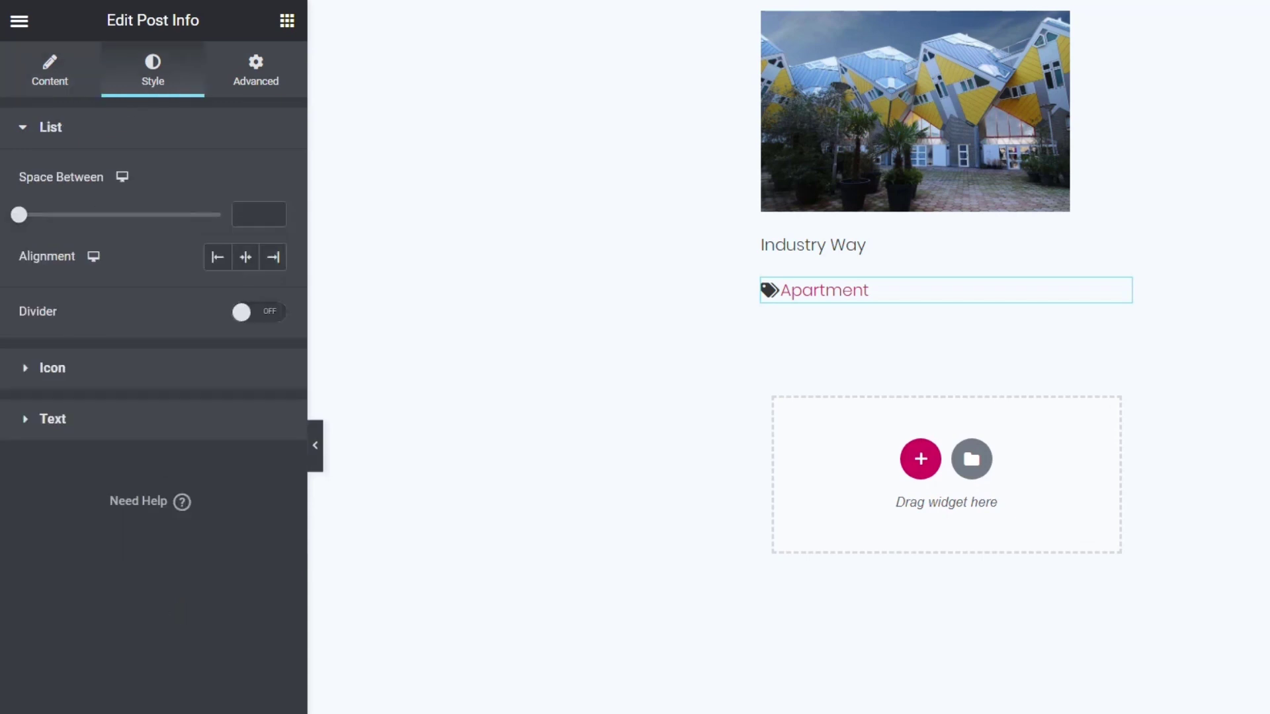
pyautogui.click(53, 374)
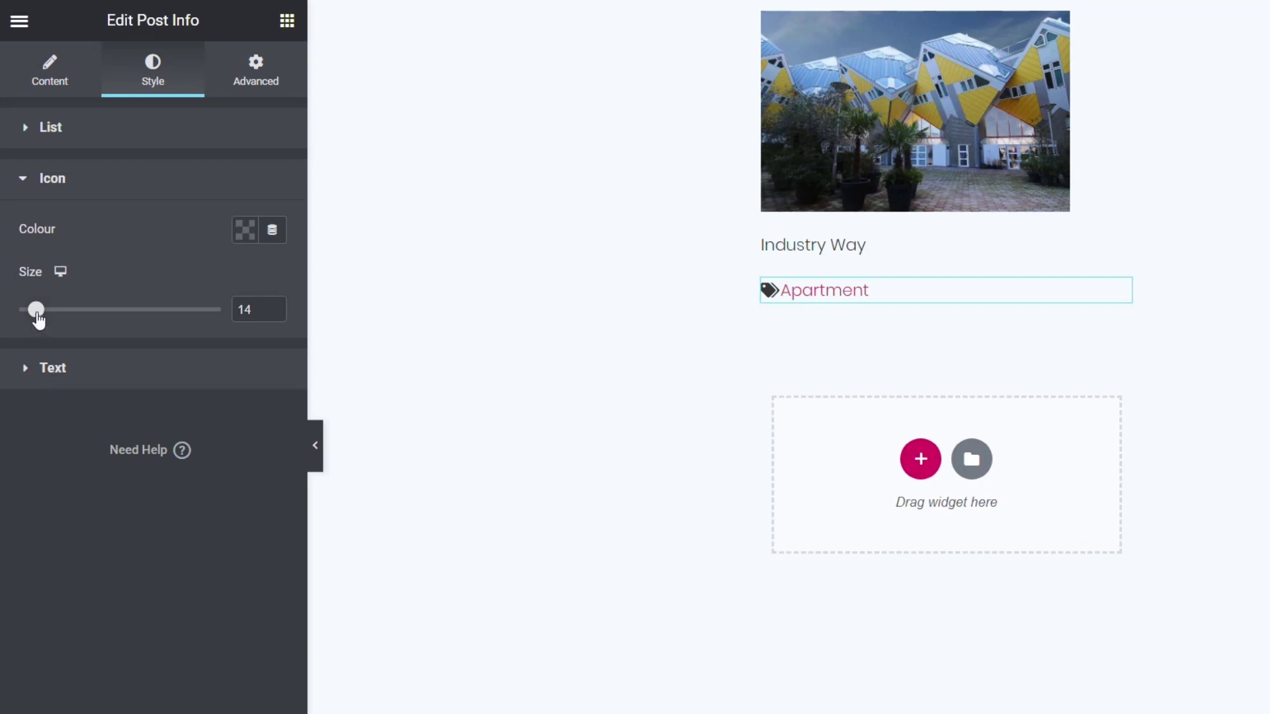
pyautogui.click(57, 371)
pyautogui.moveTo(19, 303); pyautogui.dragTo(63, 308)
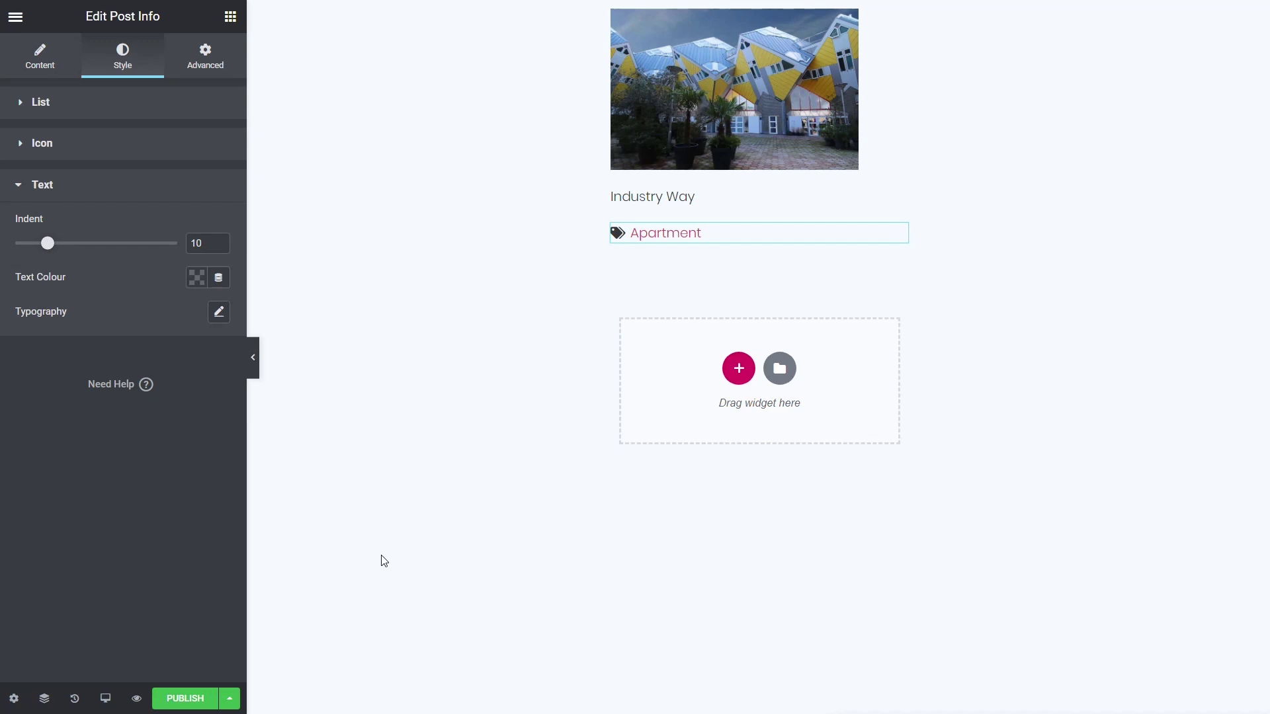
pyautogui.click(180, 701)
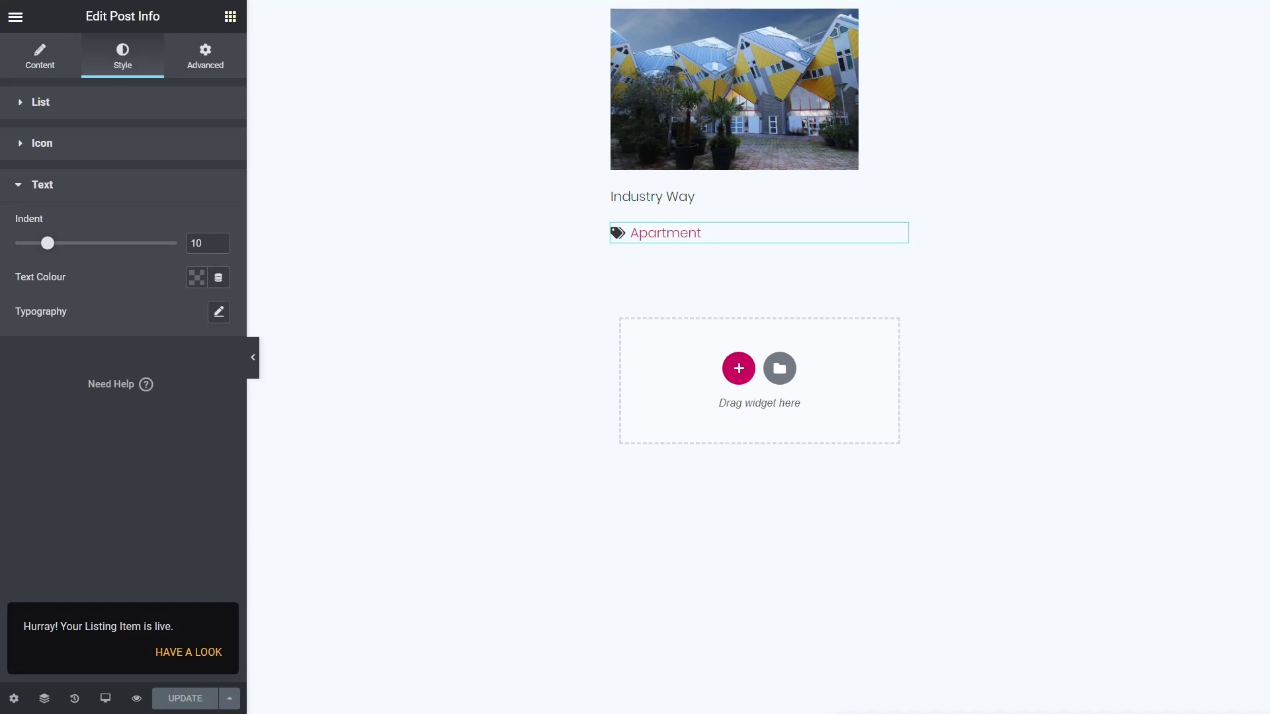
# Exit to the WordPress dashboard and open the Default Property Single template from the Theme Builder in Elementor.
pyautogui.click(19, 22)
pyautogui.click(102, 442)
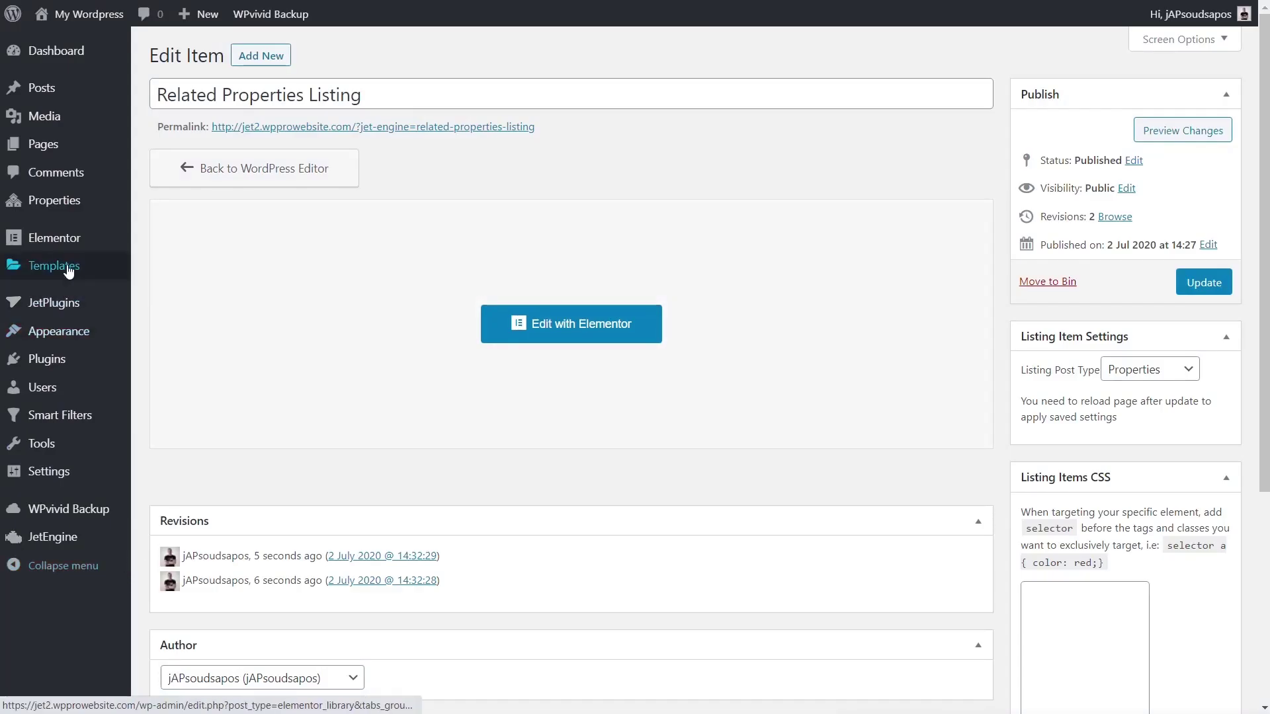
pyautogui.moveTo(68, 271)
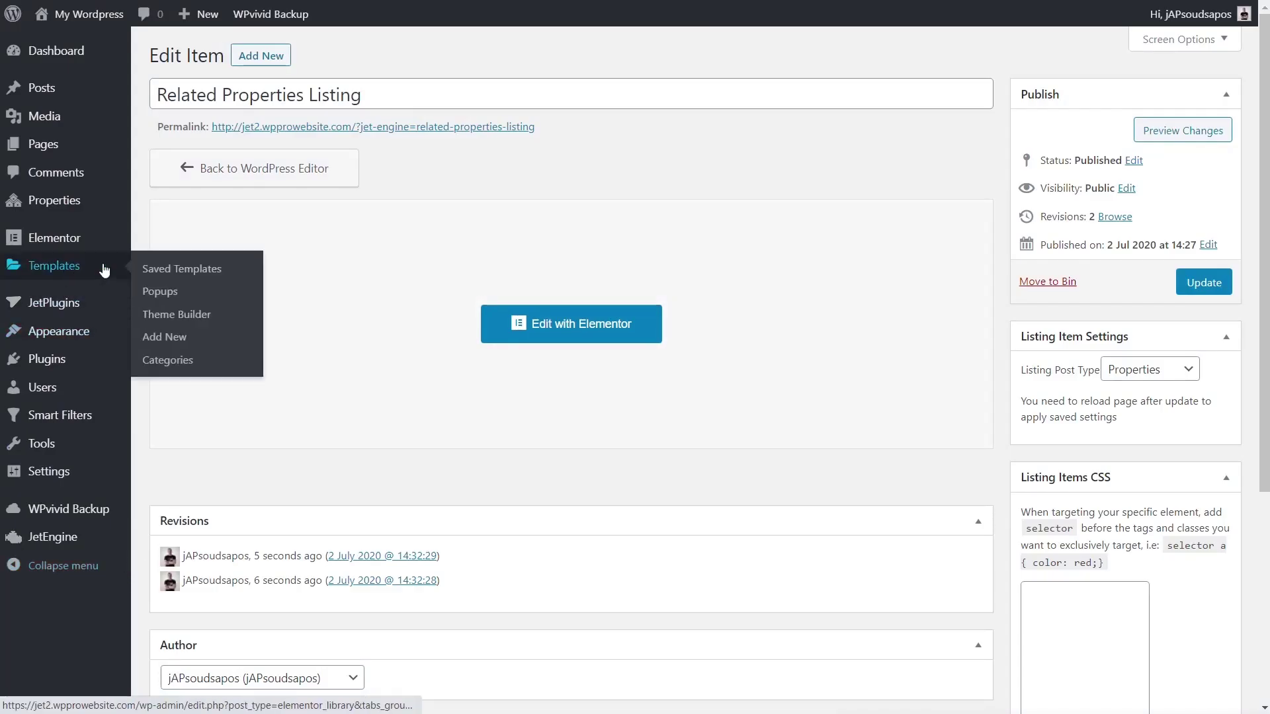
pyautogui.click(177, 315)
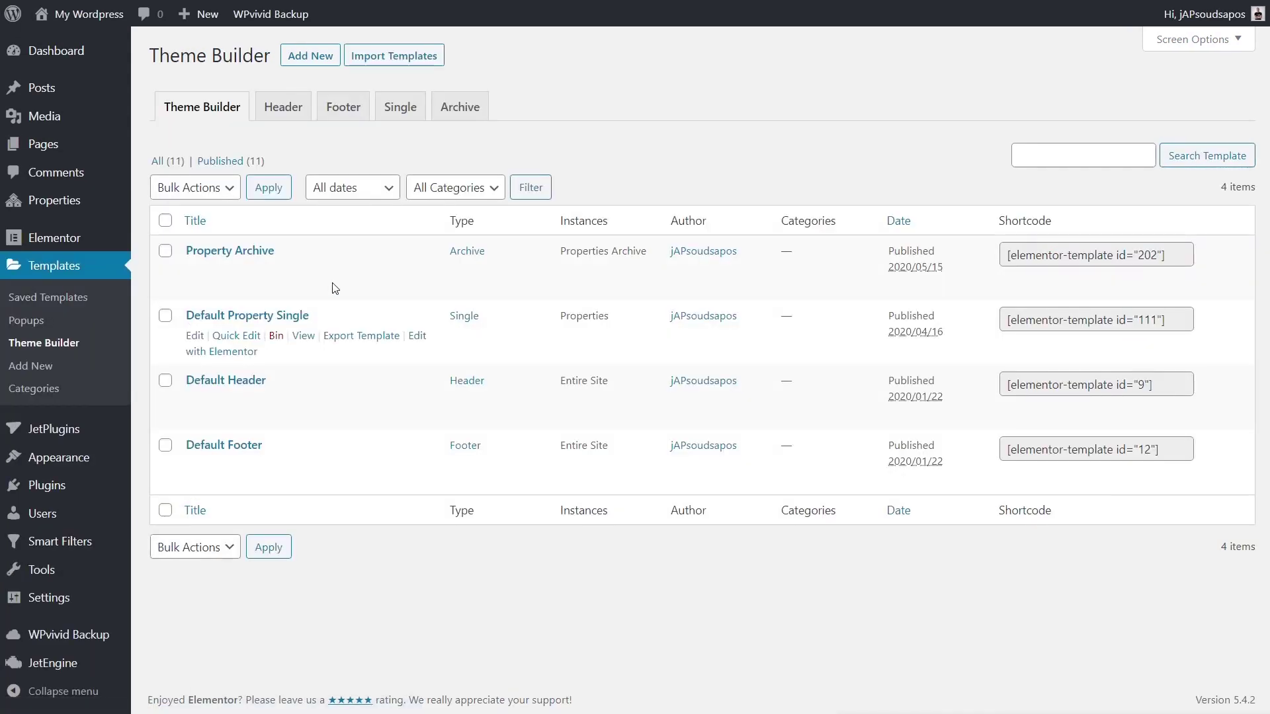
pyautogui.click(238, 355)
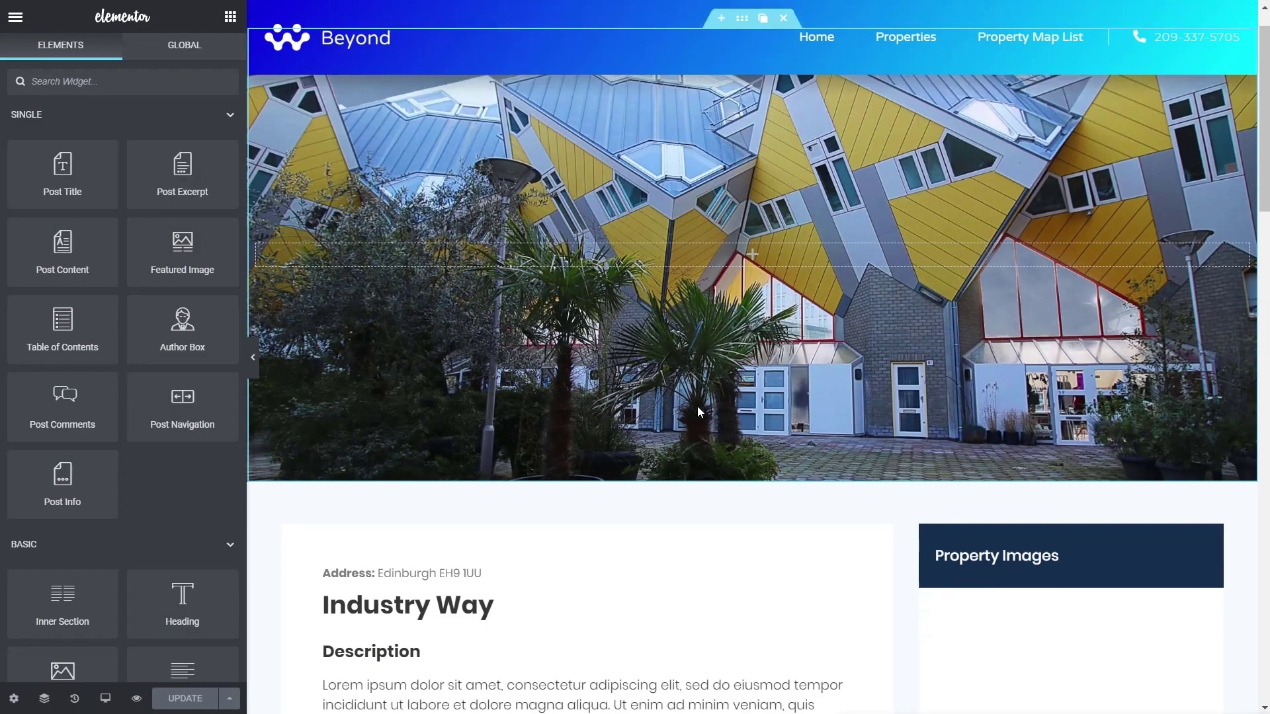
# Add a Listing Grid widget directly below the Similar Properties heading.
pyautogui.scroll(-5, 697, 405)
pyautogui.scroll(-4, 696, 402)
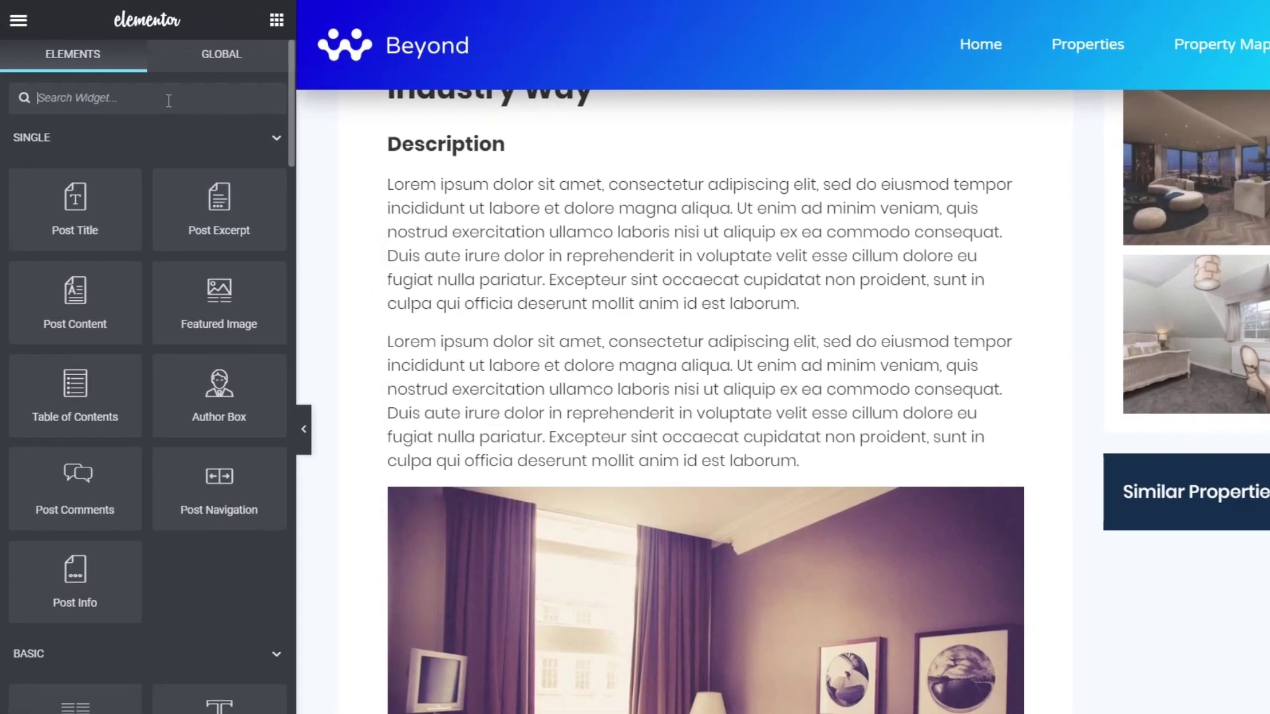
pyautogui.write('list')
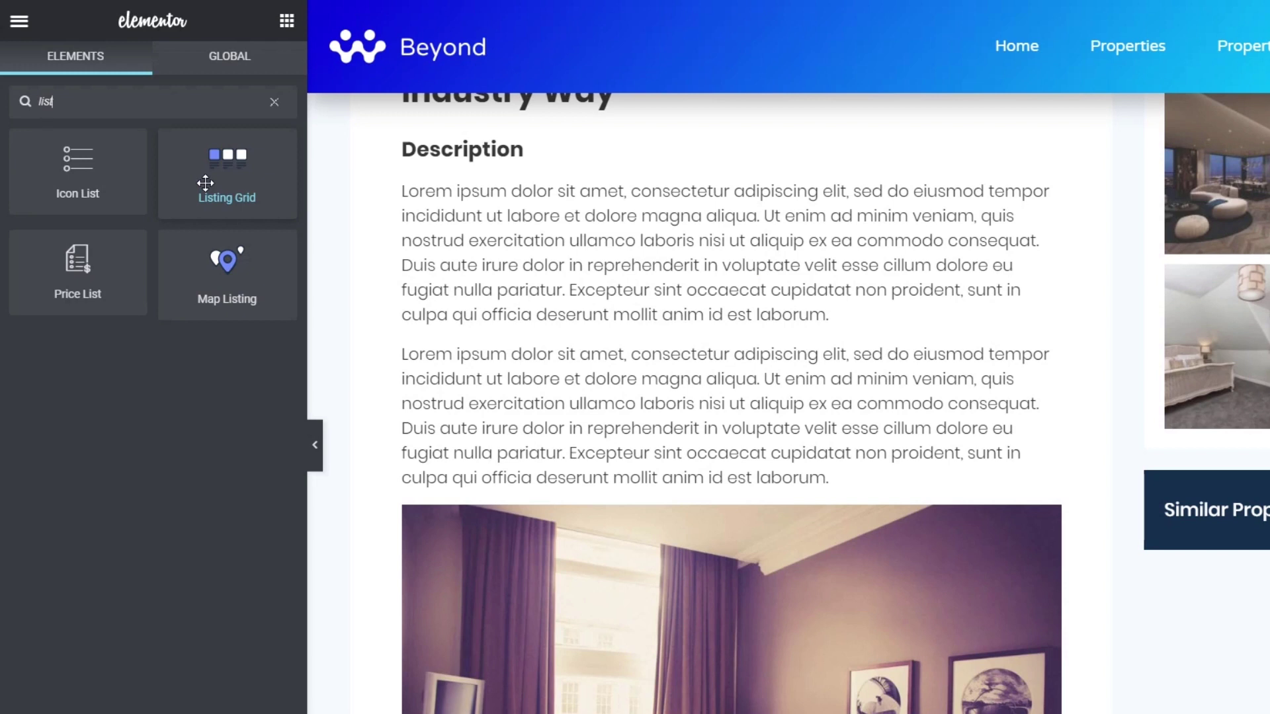
pyautogui.moveTo(208, 167); pyautogui.dragTo(1263, 540)
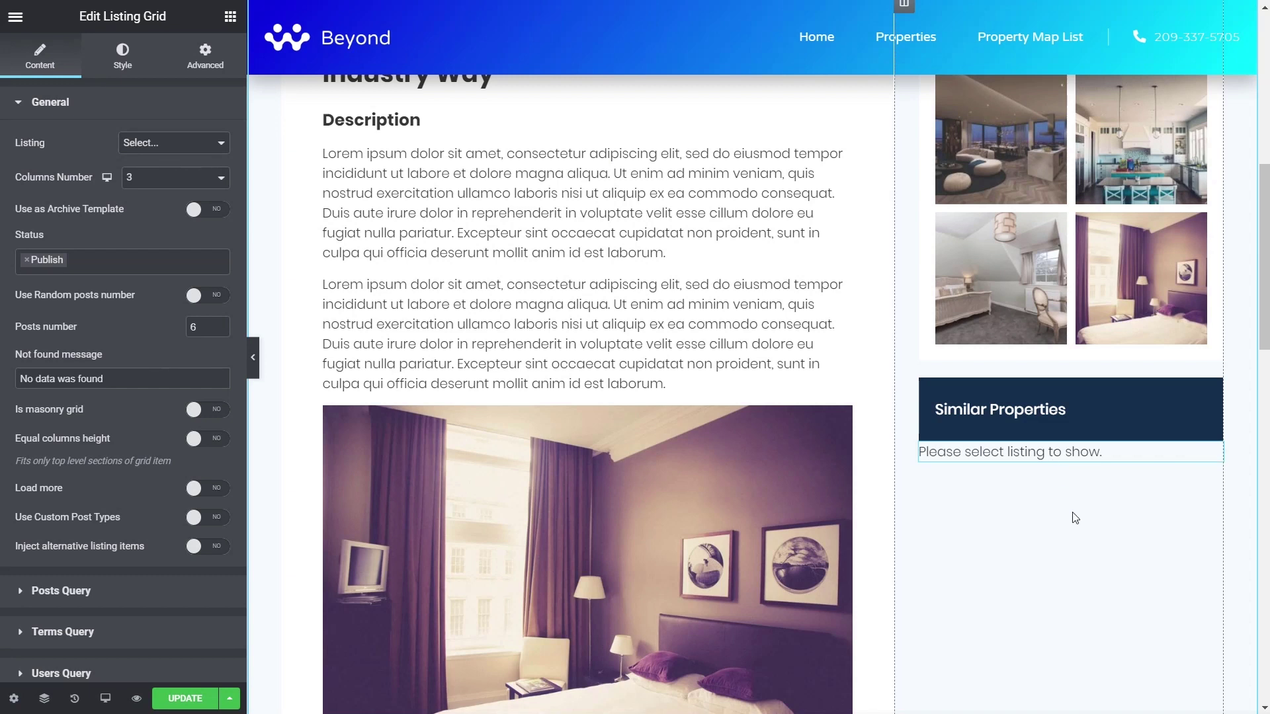
# Copy the Property Images gallery and paste its style onto the Listing Grid widget.
pyautogui.scroll(3, 1072, 516)
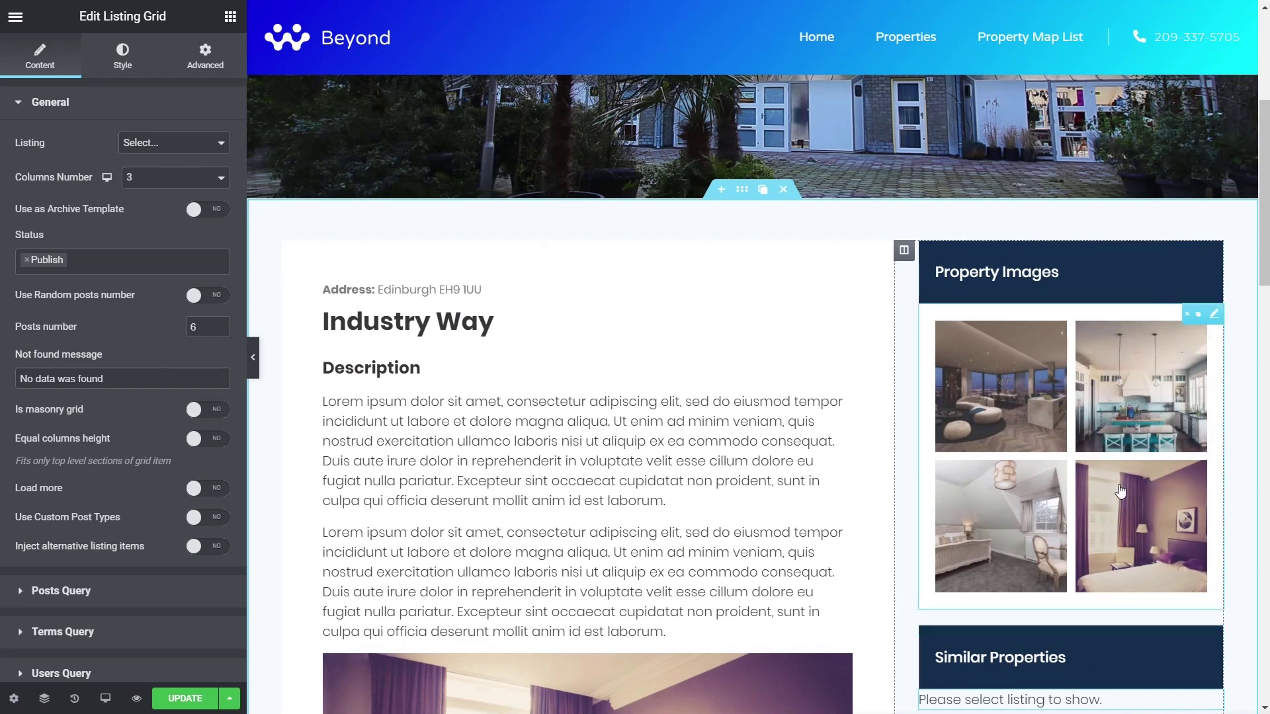
pyautogui.rightClick(1213, 327)
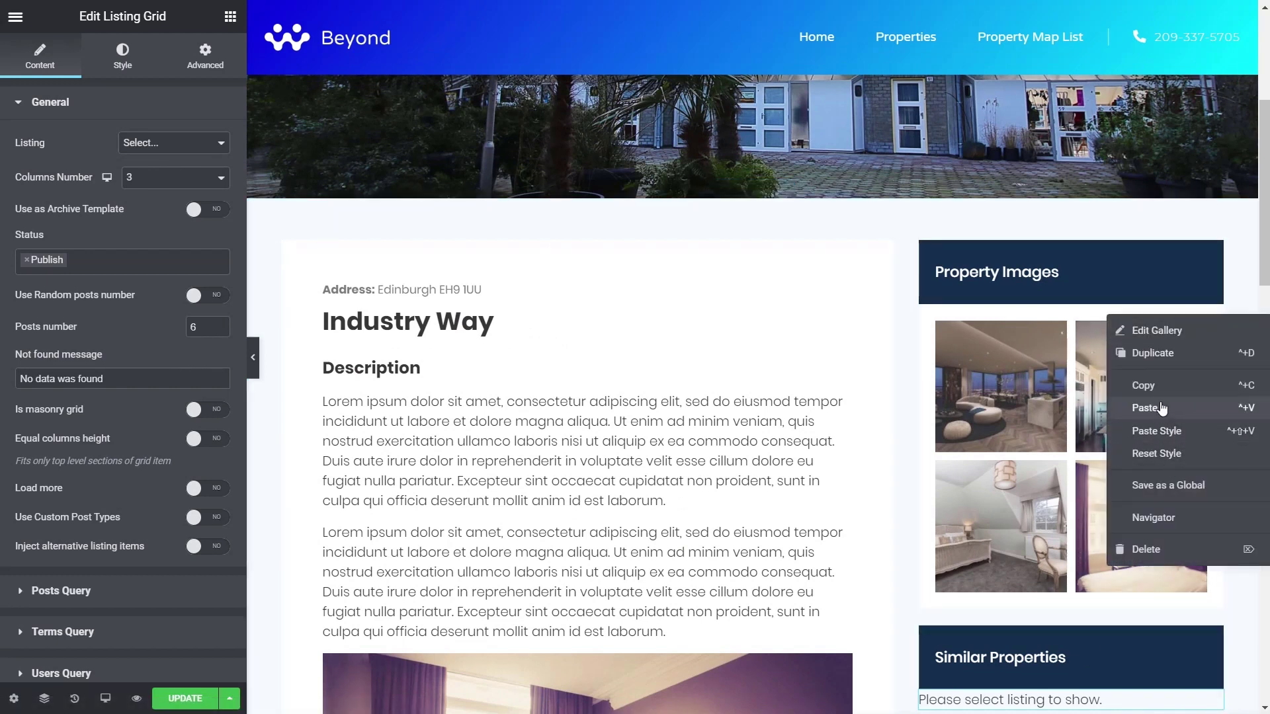
pyautogui.click(1142, 385)
pyautogui.scroll(-2, 1158, 504)
pyautogui.scroll(-1, 1158, 504)
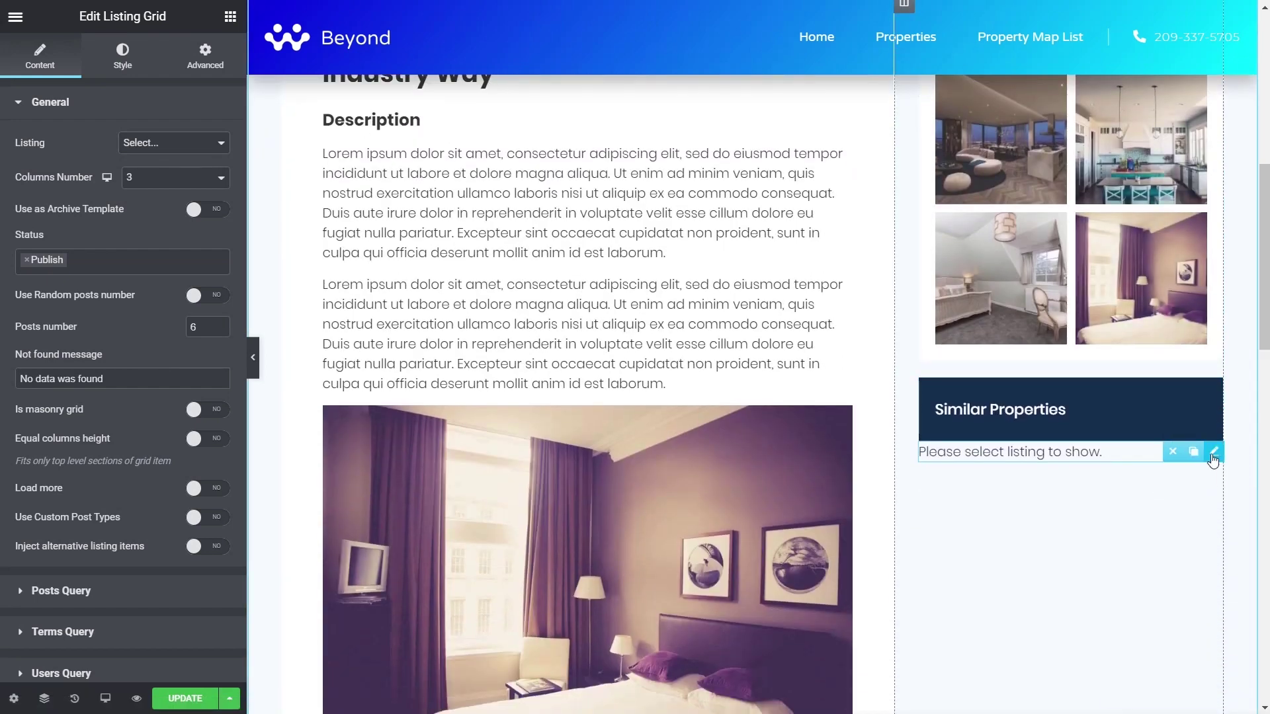
pyautogui.rightClick(1213, 458)
pyautogui.click(1182, 569)
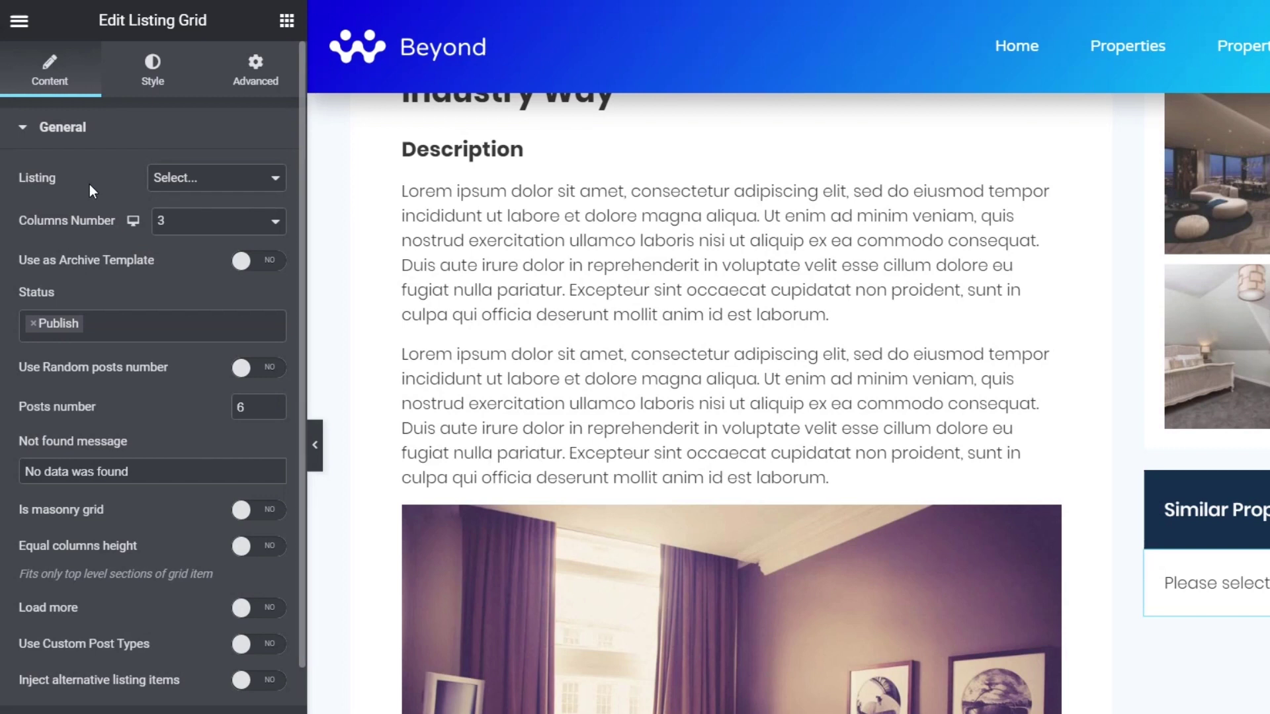
# Set the Listing Grid to use Related Properties Listing with 1 column and a posts number of 2.
pyautogui.click(210, 178)
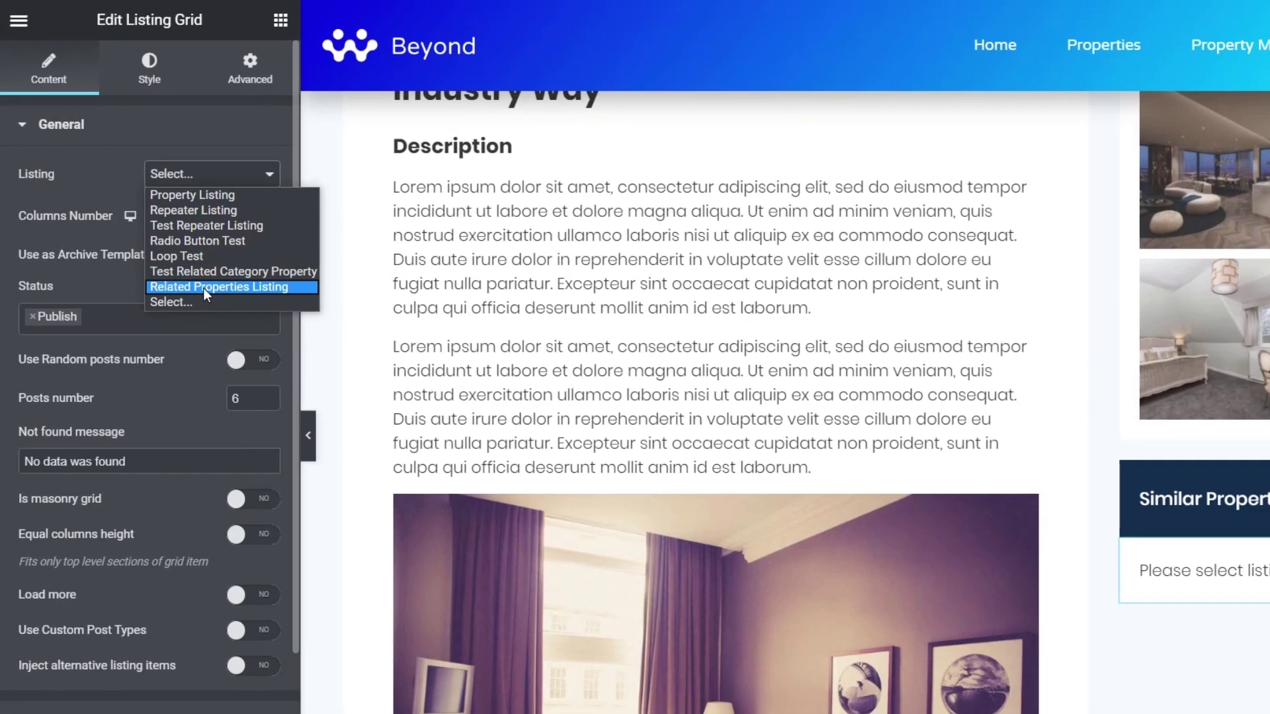
pyautogui.click(208, 295)
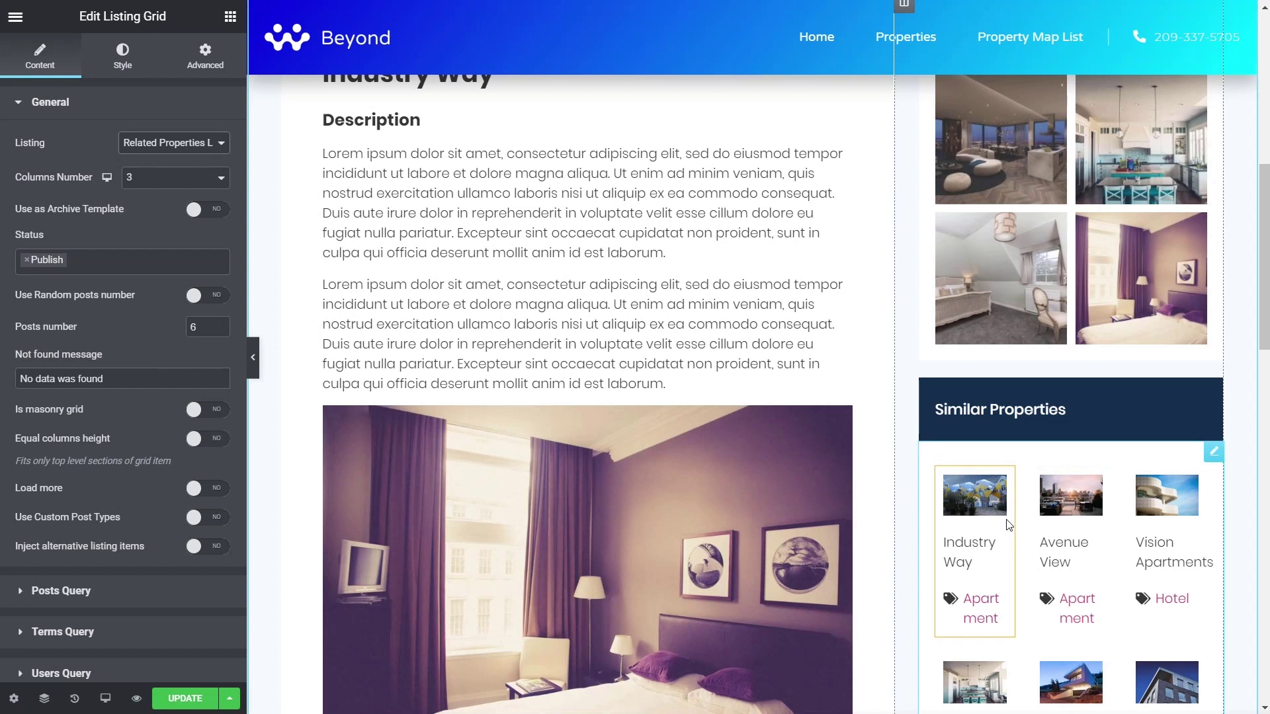
pyautogui.scroll(-3, 1008, 522)
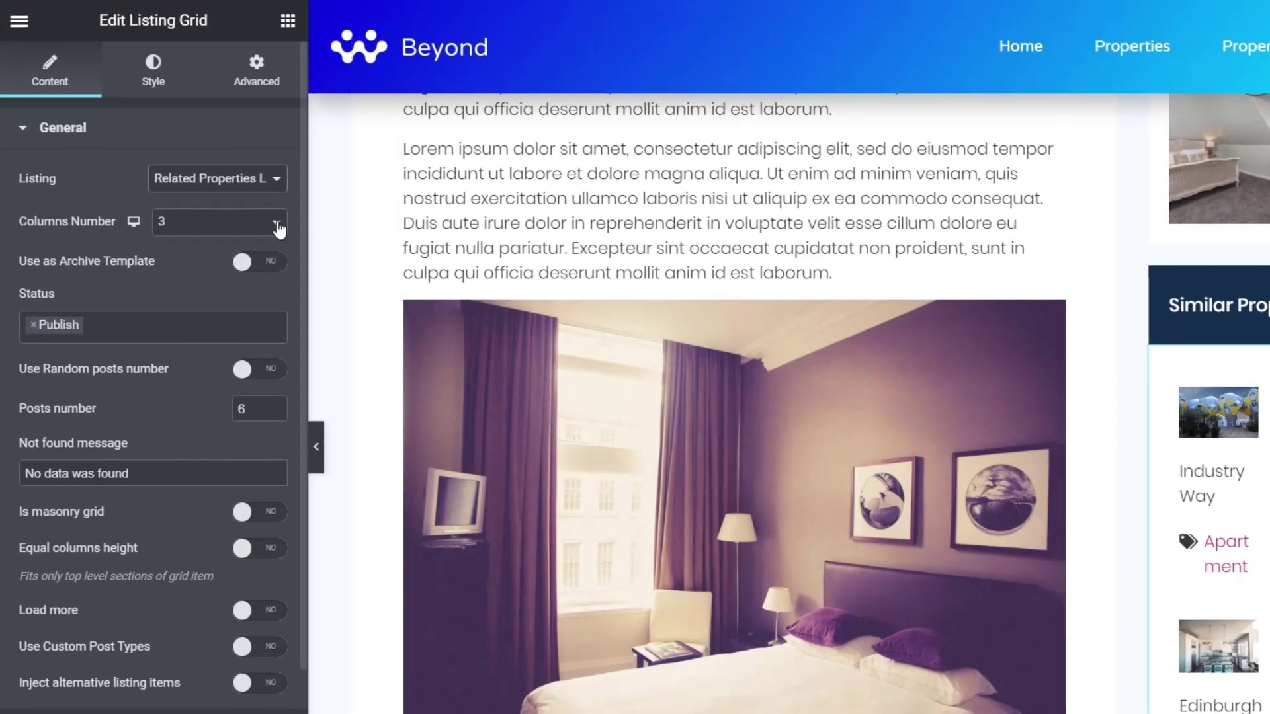
pyautogui.click(278, 229)
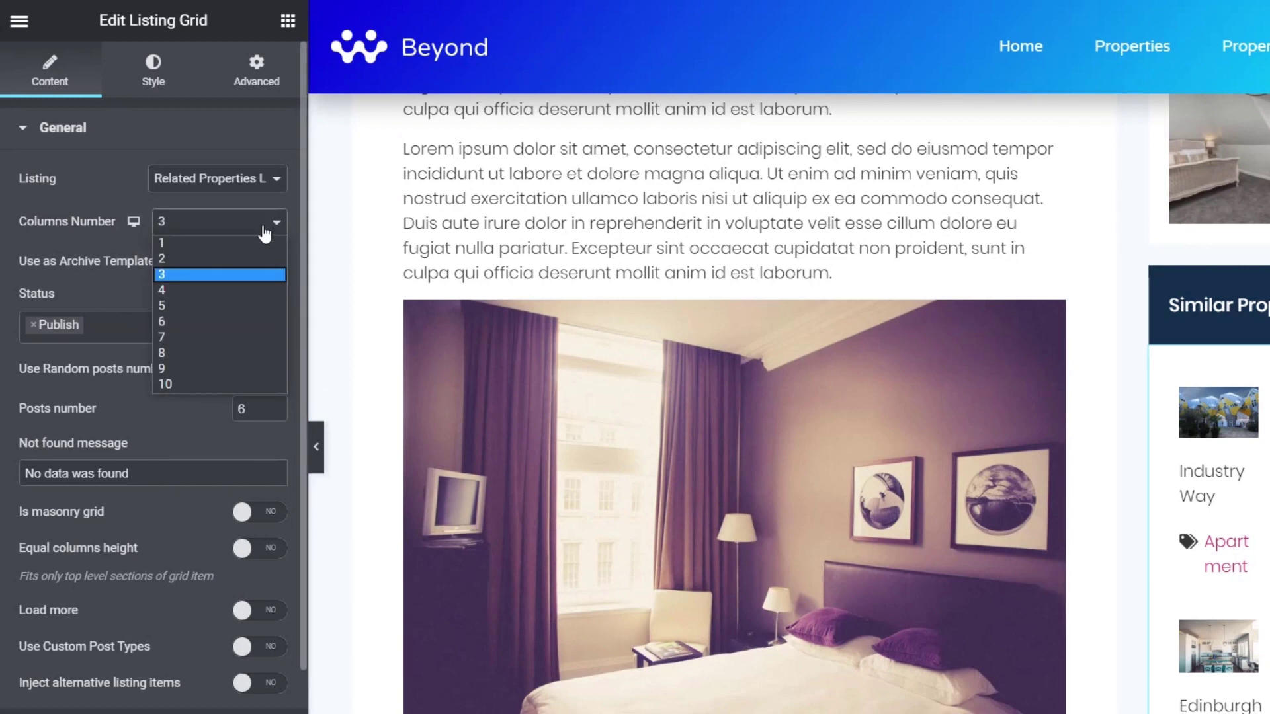
pyautogui.click(215, 244)
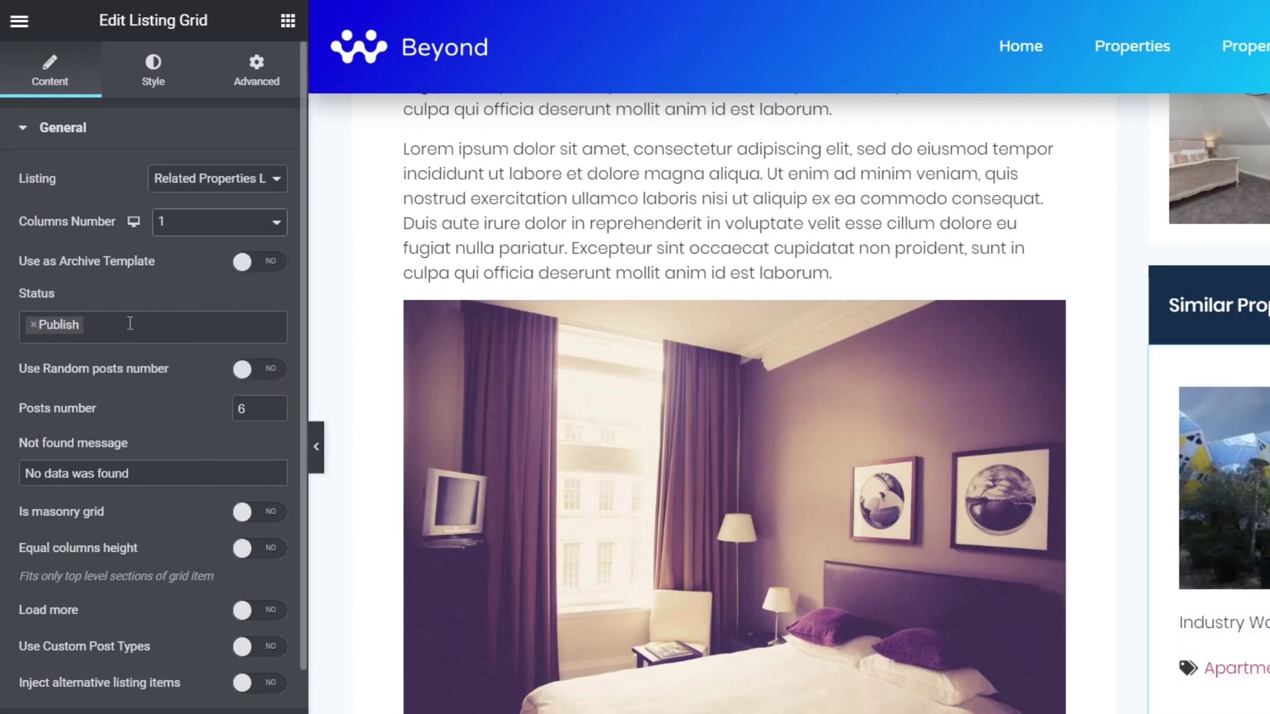
pyautogui.click(264, 411)
pyautogui.write('2')
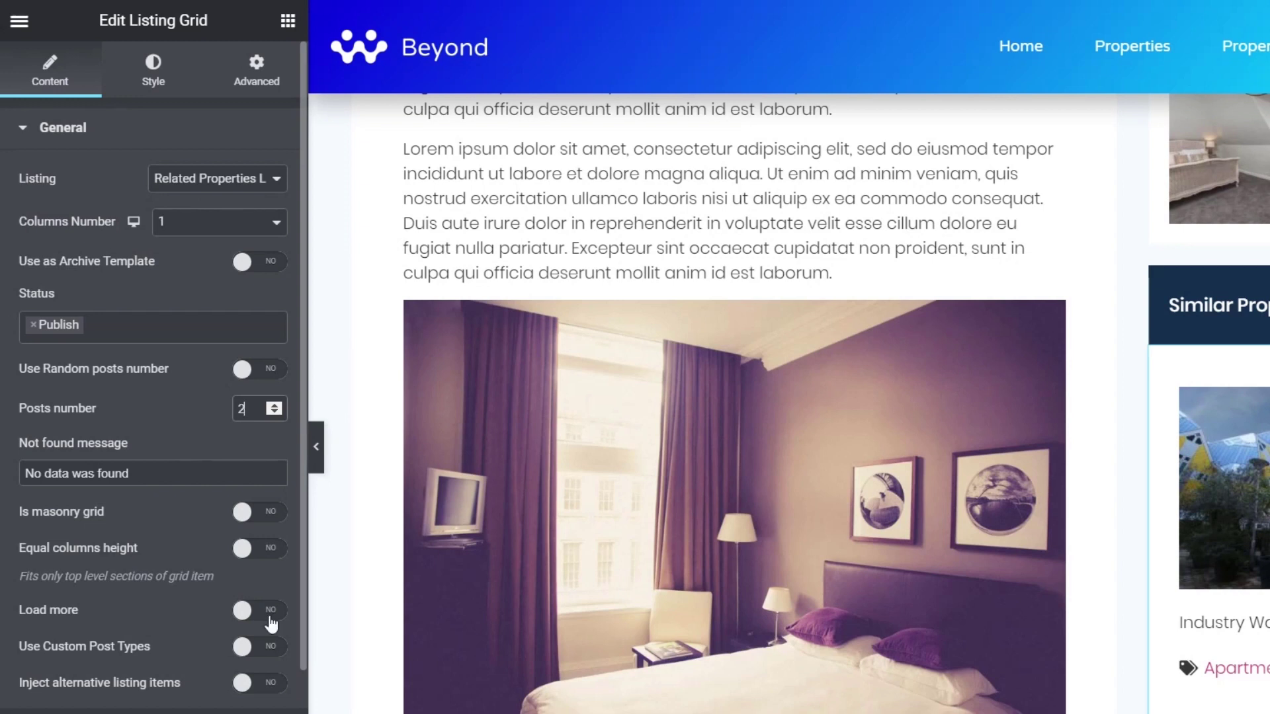
# Add a Posts Query item of type Posts & Author Parameters to the Listing Grid.
pyautogui.click(27, 132)
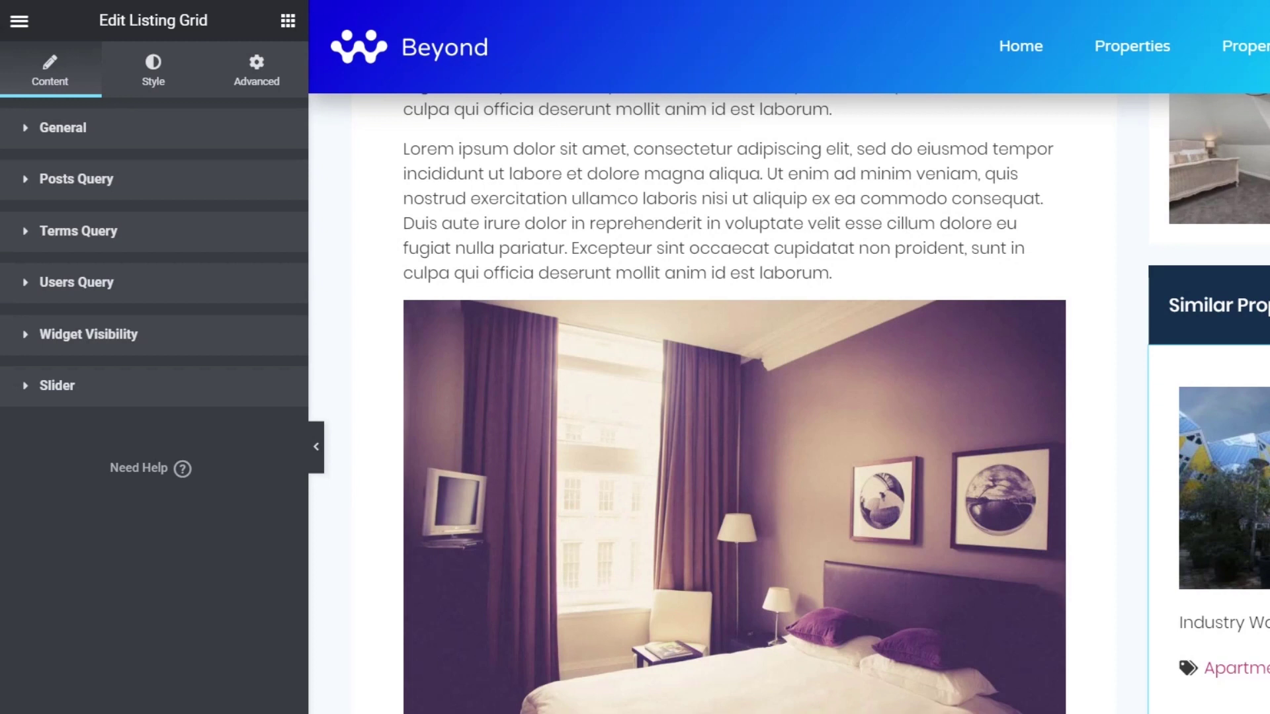
pyautogui.click(74, 180)
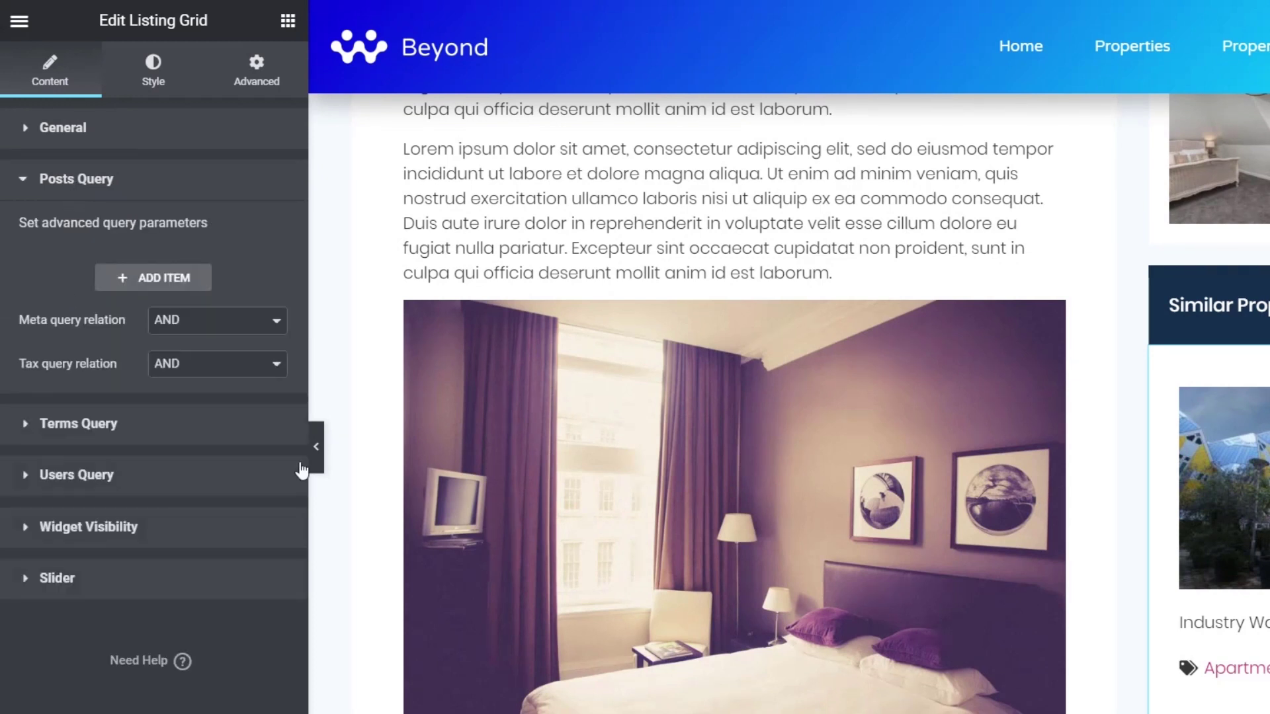
pyautogui.click(169, 281)
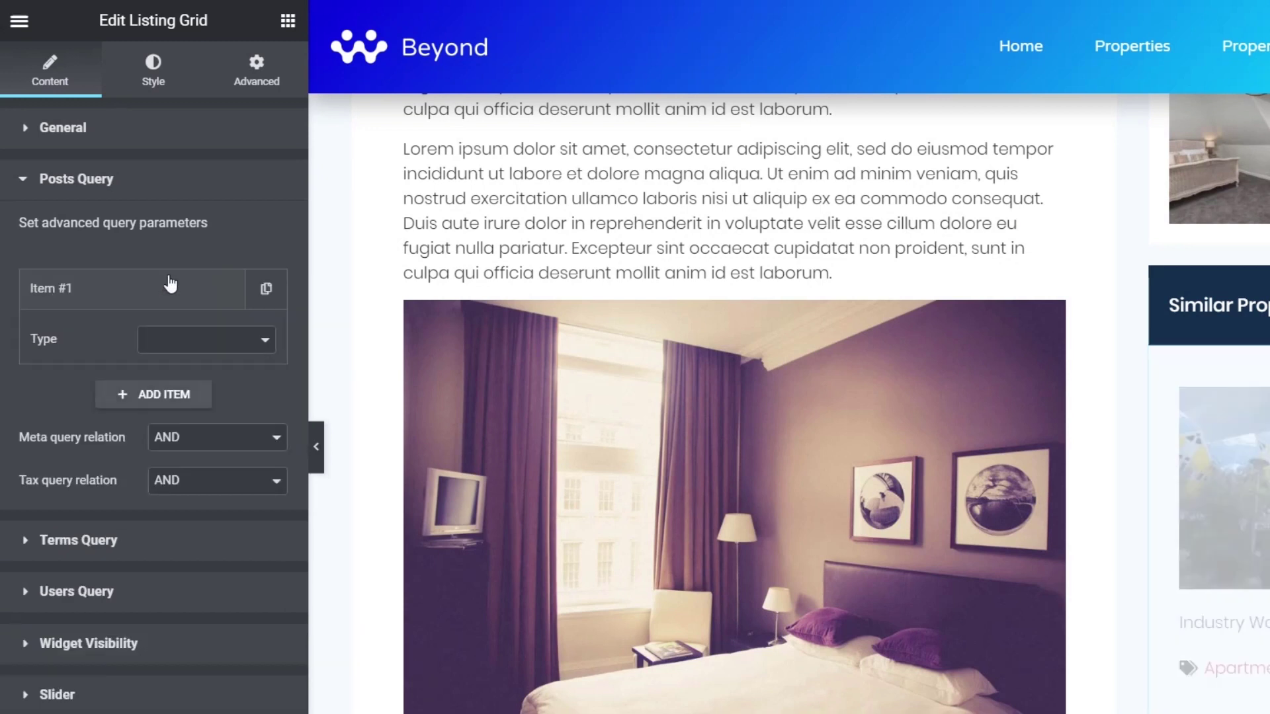
pyautogui.click(211, 344)
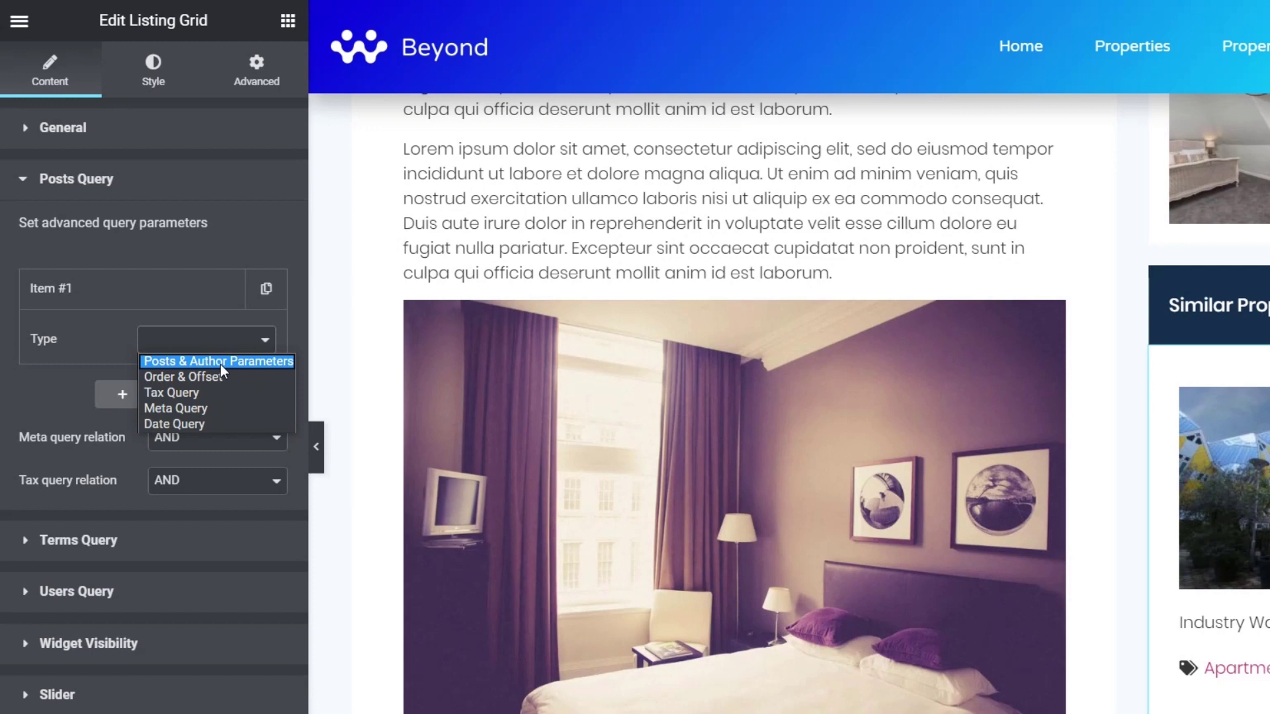
pyautogui.click(221, 363)
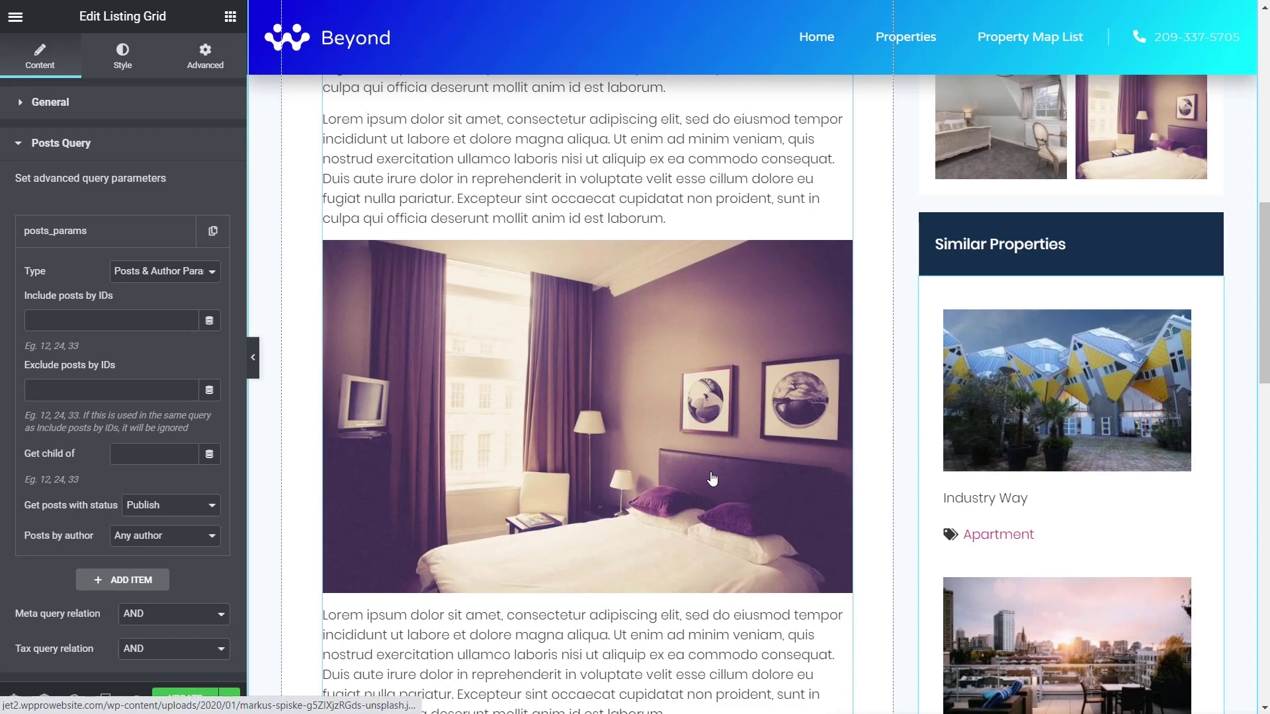
# Check the JetEngine macros documentation and exclude the current property from the posts query by ID with %current_id%.
pyautogui.scroll(10, 712, 479)
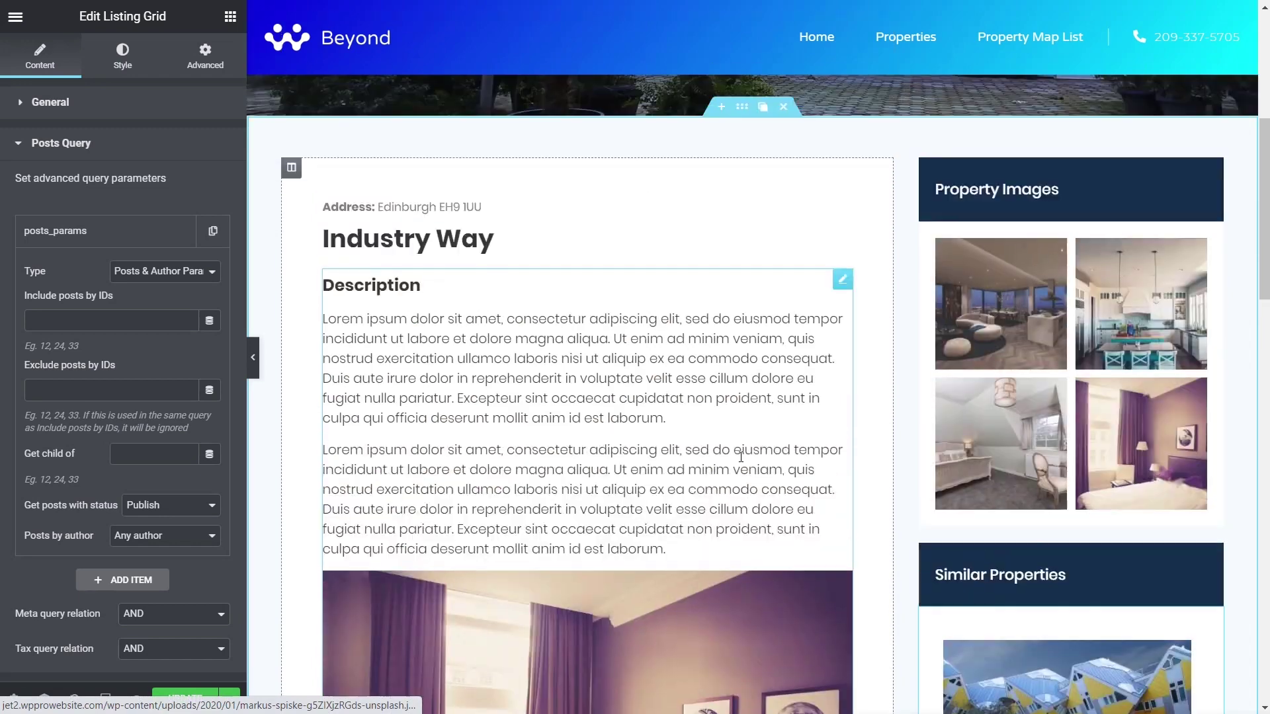
pyautogui.scroll(-10, 1060, 329)
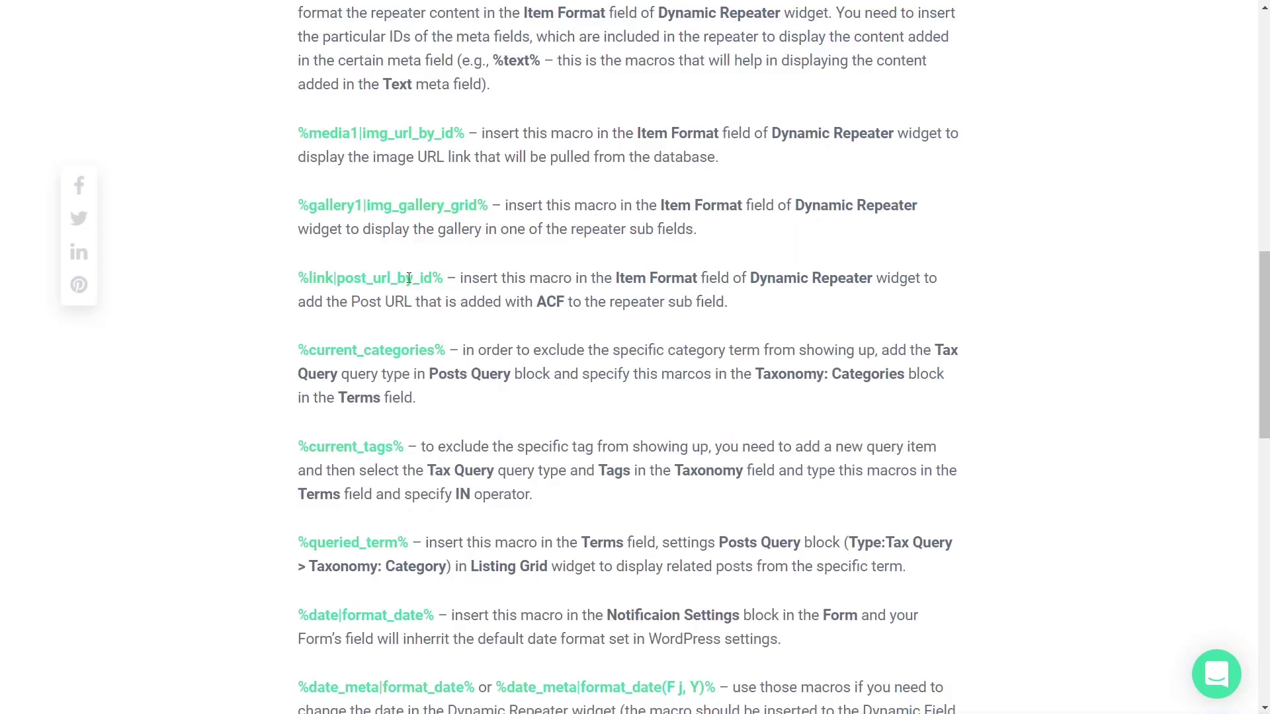
pyautogui.moveTo(444, 278); pyautogui.dragTo(299, 278)
pyautogui.moveTo(299, 206); pyautogui.dragTo(486, 208)
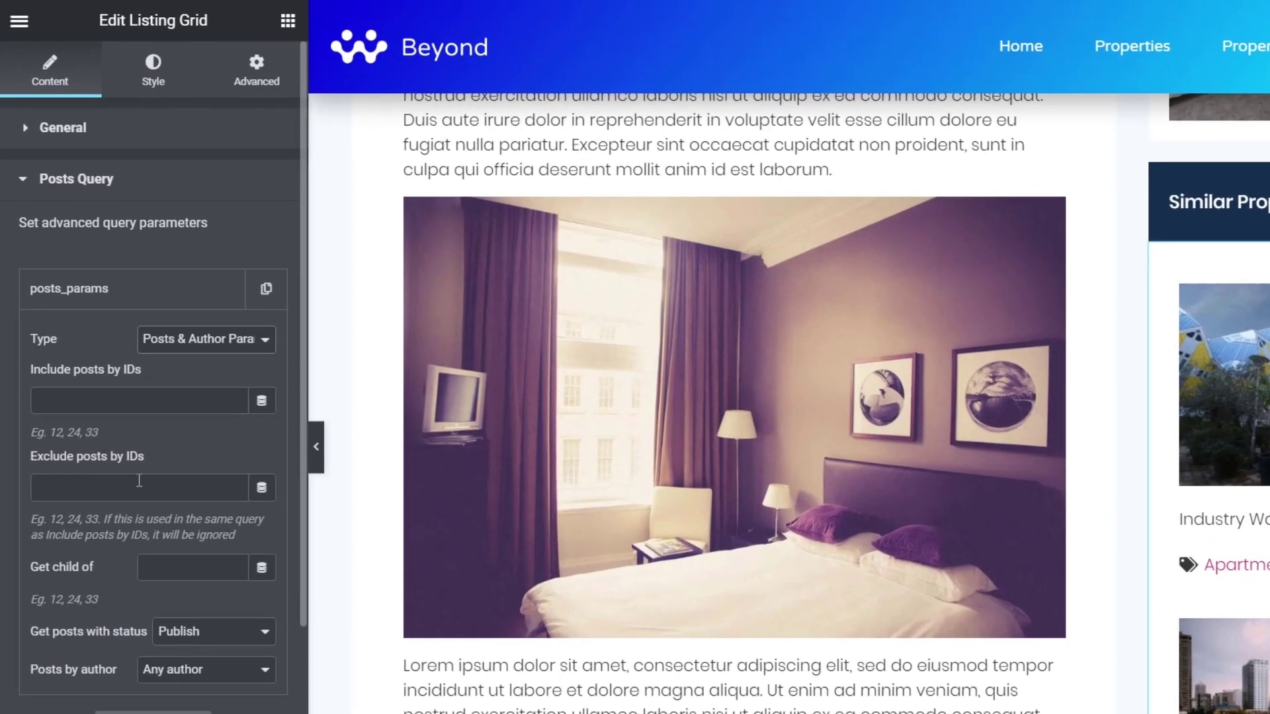
pyautogui.click(78, 481)
pyautogui.write('%current_id%')
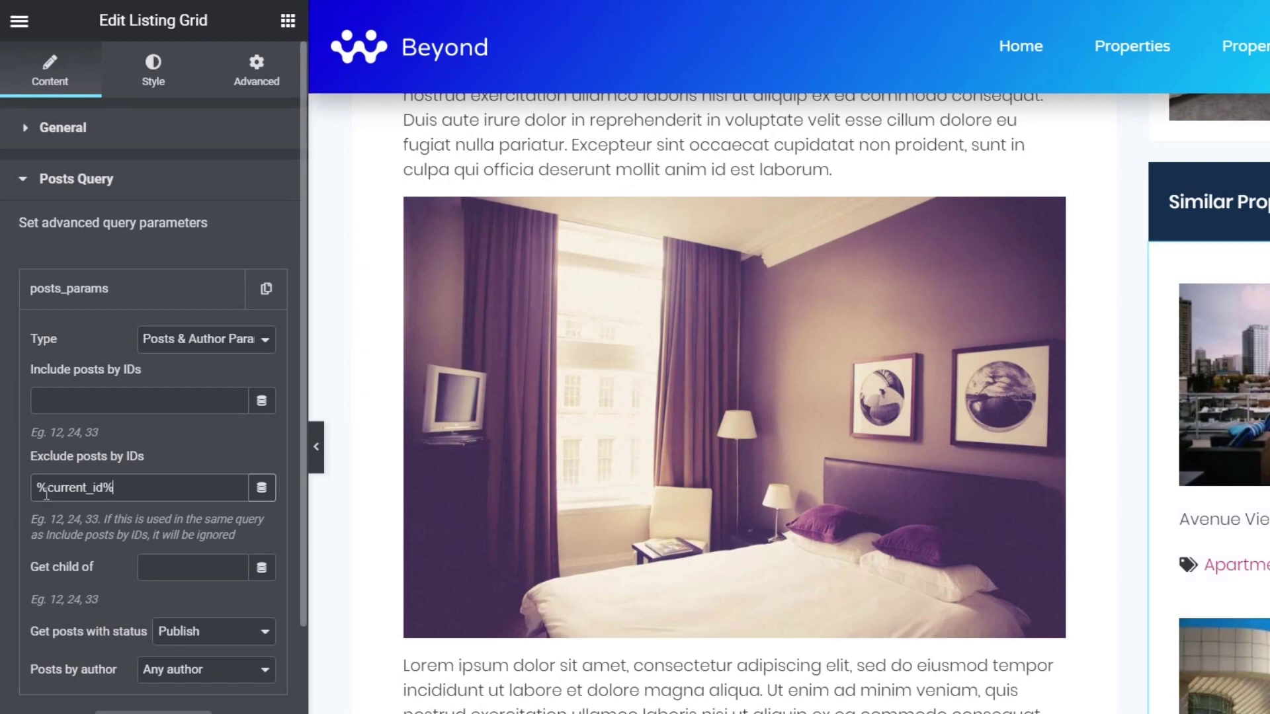
# Remove the %current_id% exclusion to compare the Similar Properties list, and undo the removal.
pyautogui.moveTo(46, 495); pyautogui.dragTo(37, 497)
pyautogui.click(125, 489)
pyautogui.moveTo(113, 488); pyautogui.dragTo(37, 488)
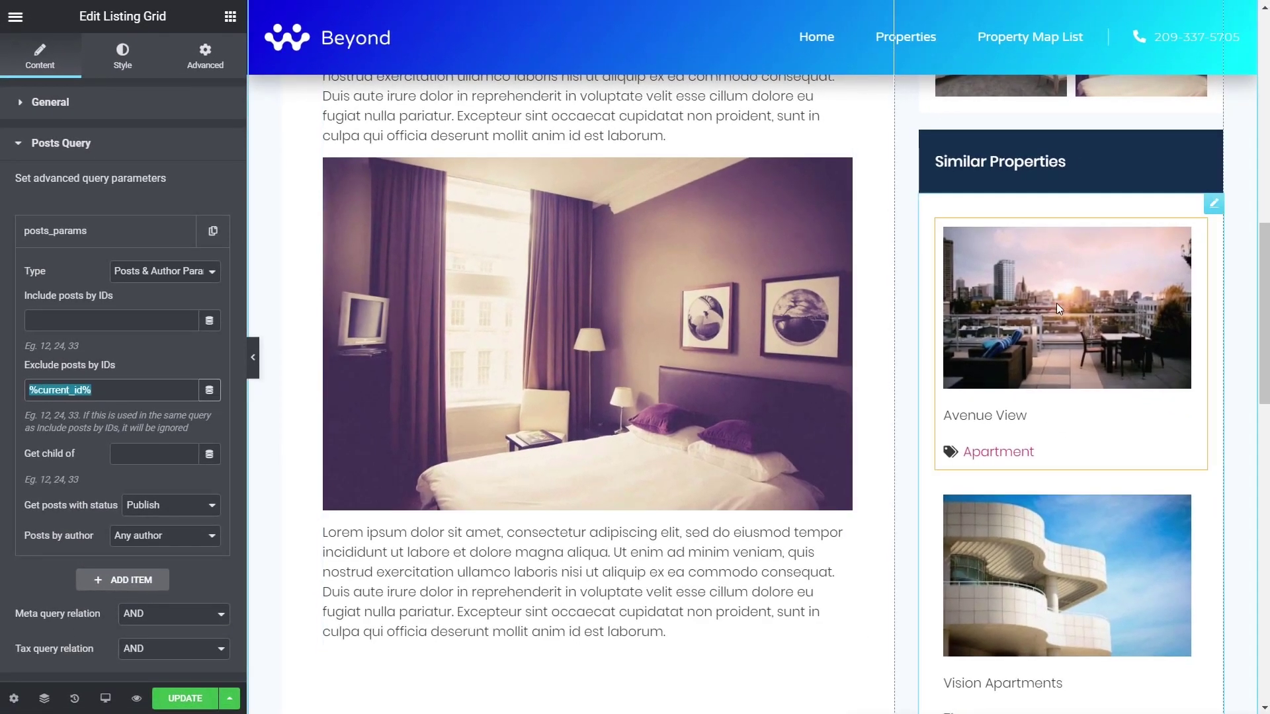
pyautogui.scroll(9, 696, 459)
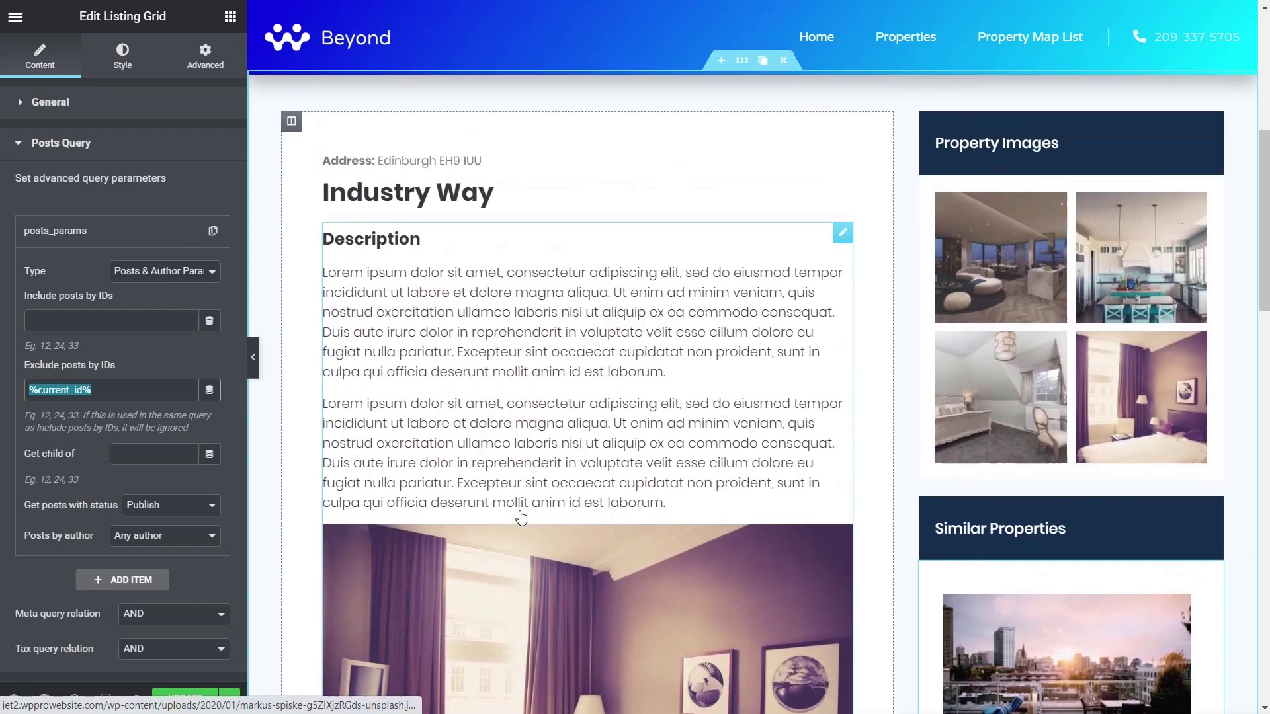
pyautogui.scroll(-7, 691, 464)
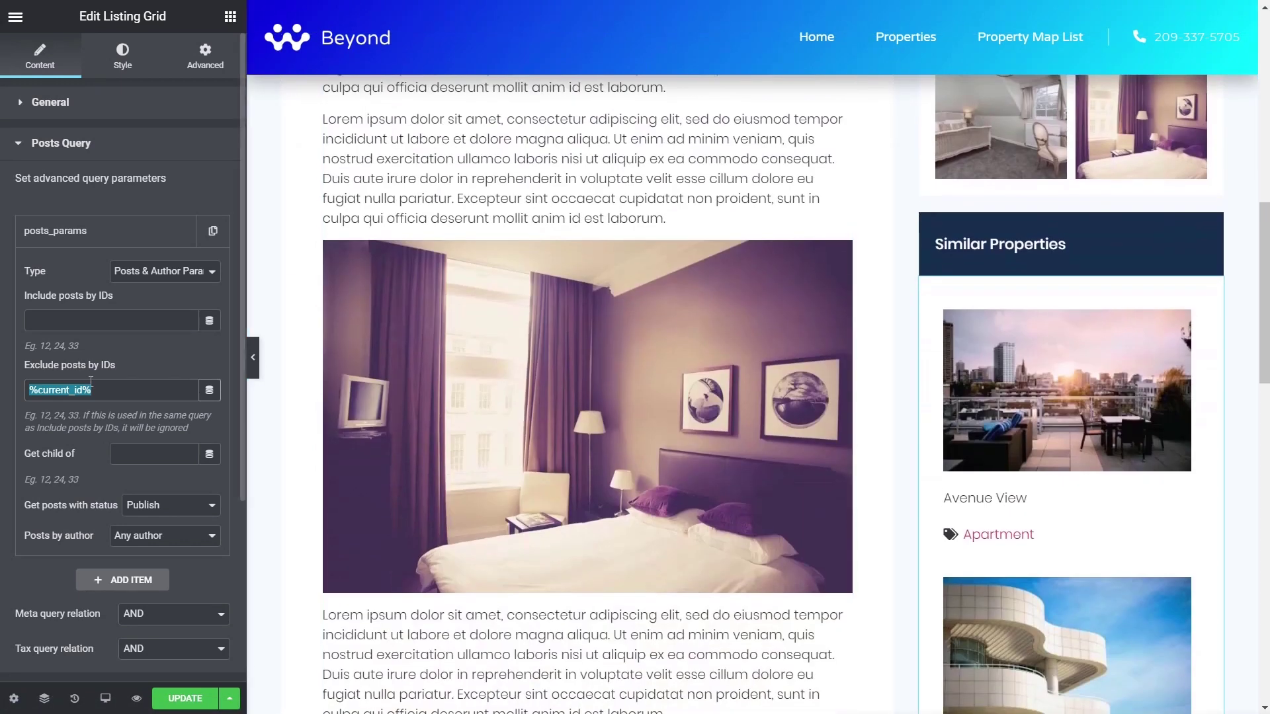
pyautogui.press('BackSpace')
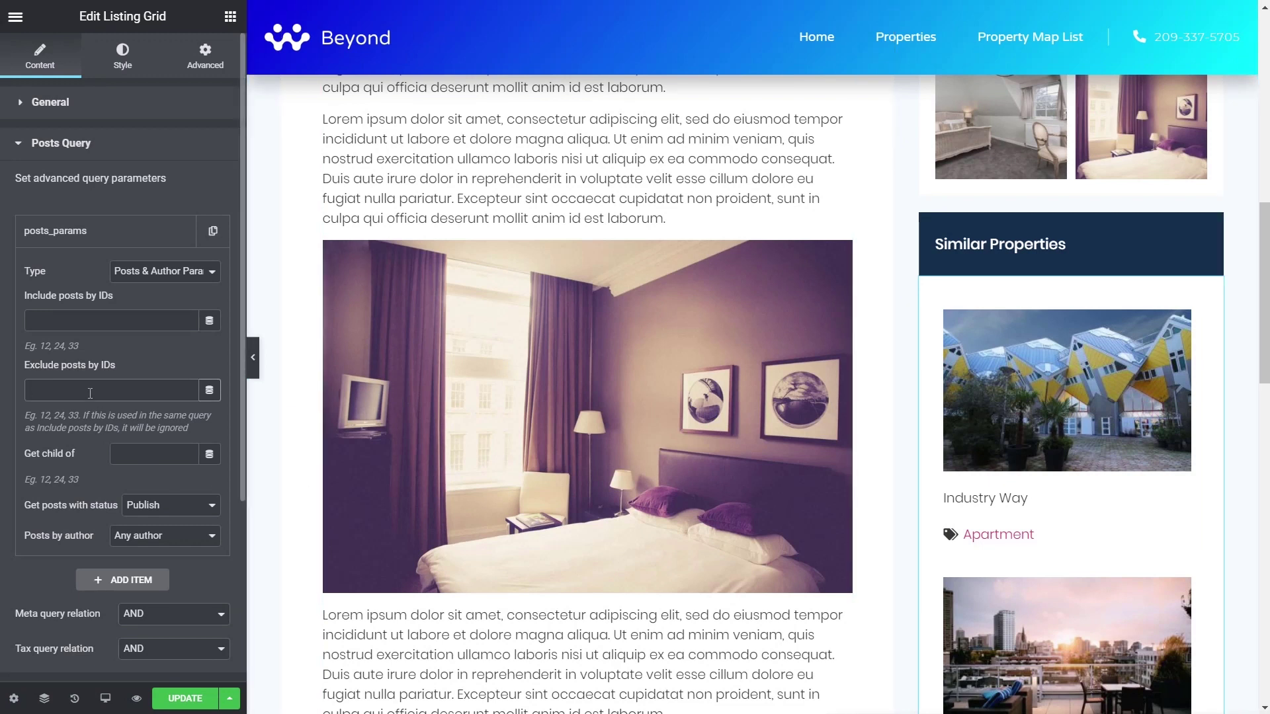
pyautogui.hotkey('ctrl', 'z')
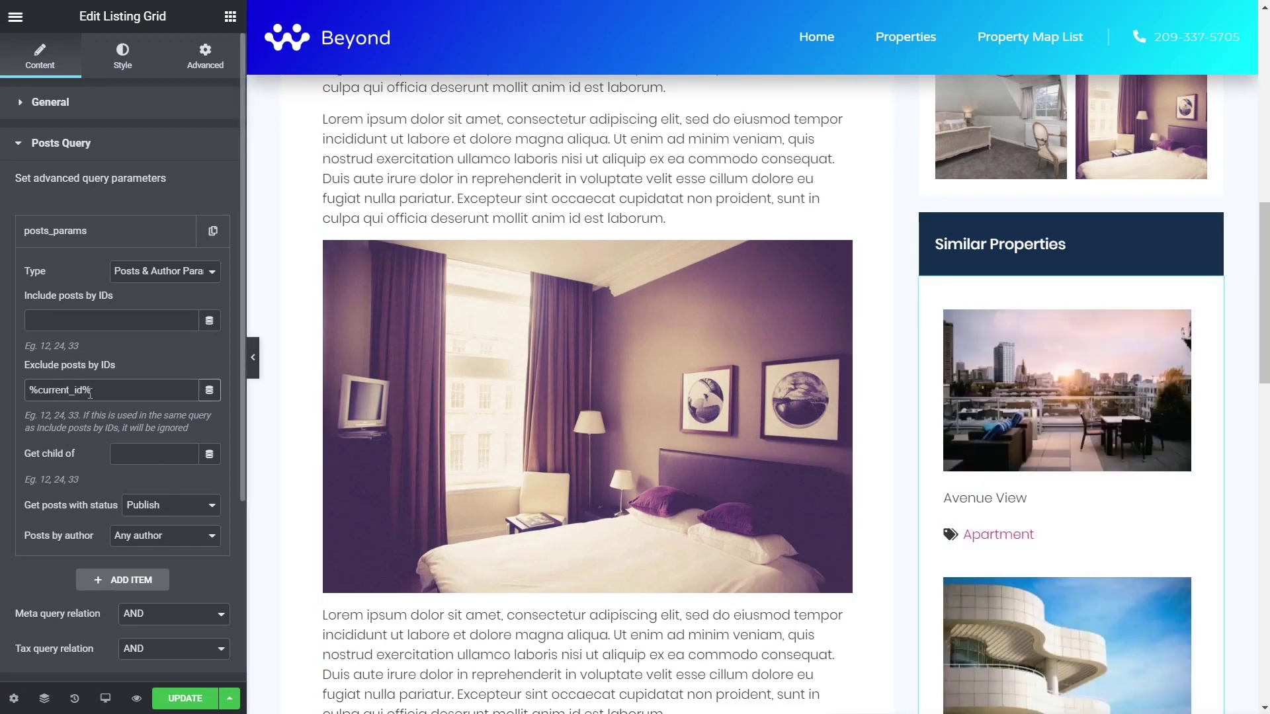
# Add a second Posts Query item of type Tax Query to the Listing Grid.
pyautogui.click(91, 249)
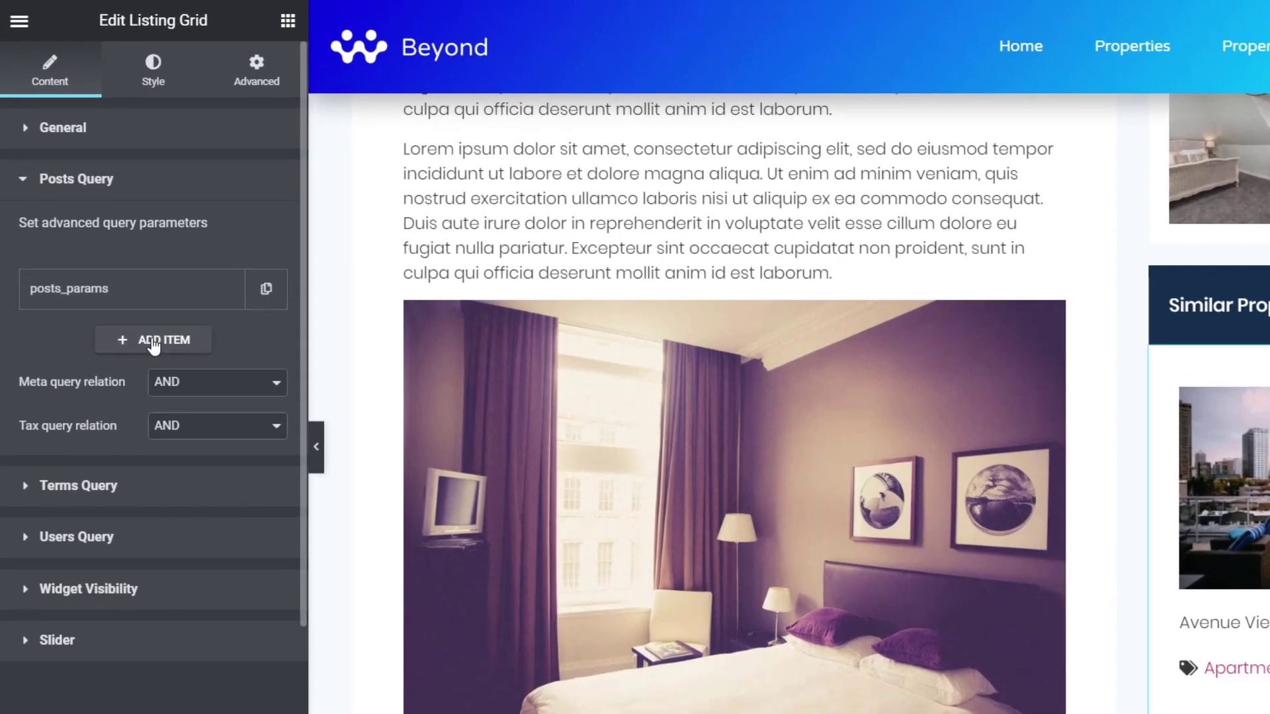
pyautogui.click(153, 341)
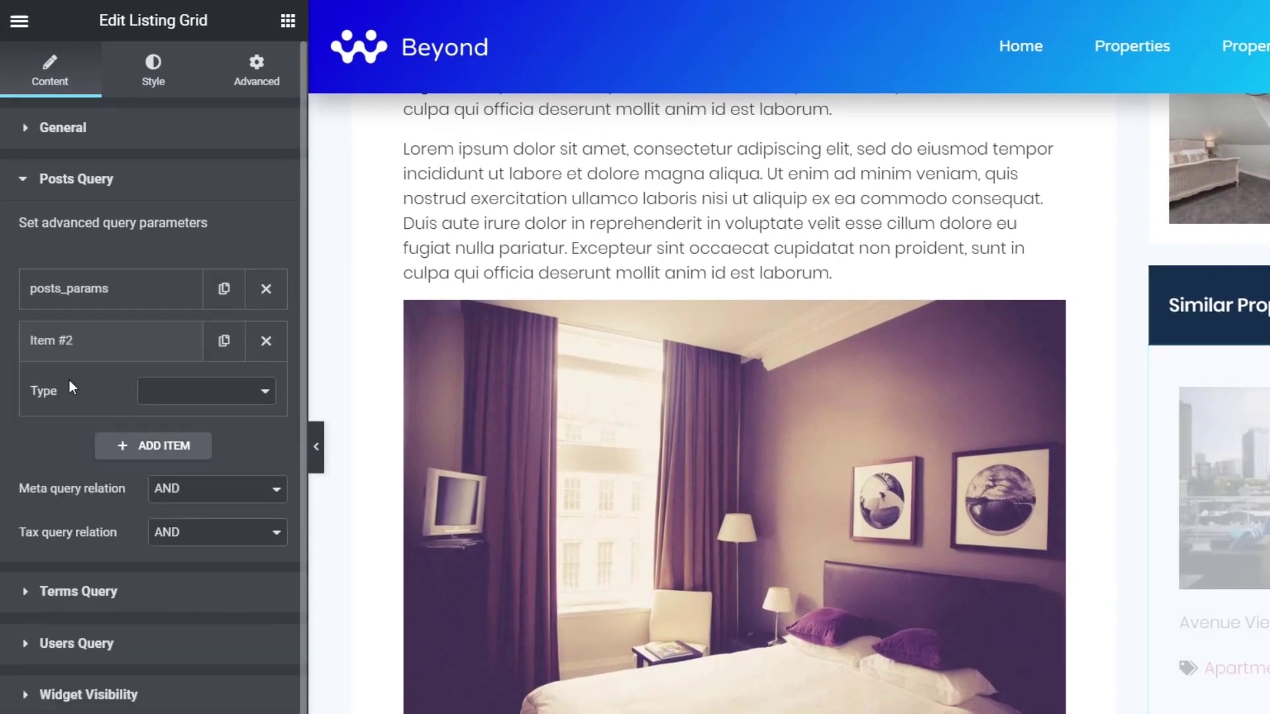
pyautogui.click(265, 397)
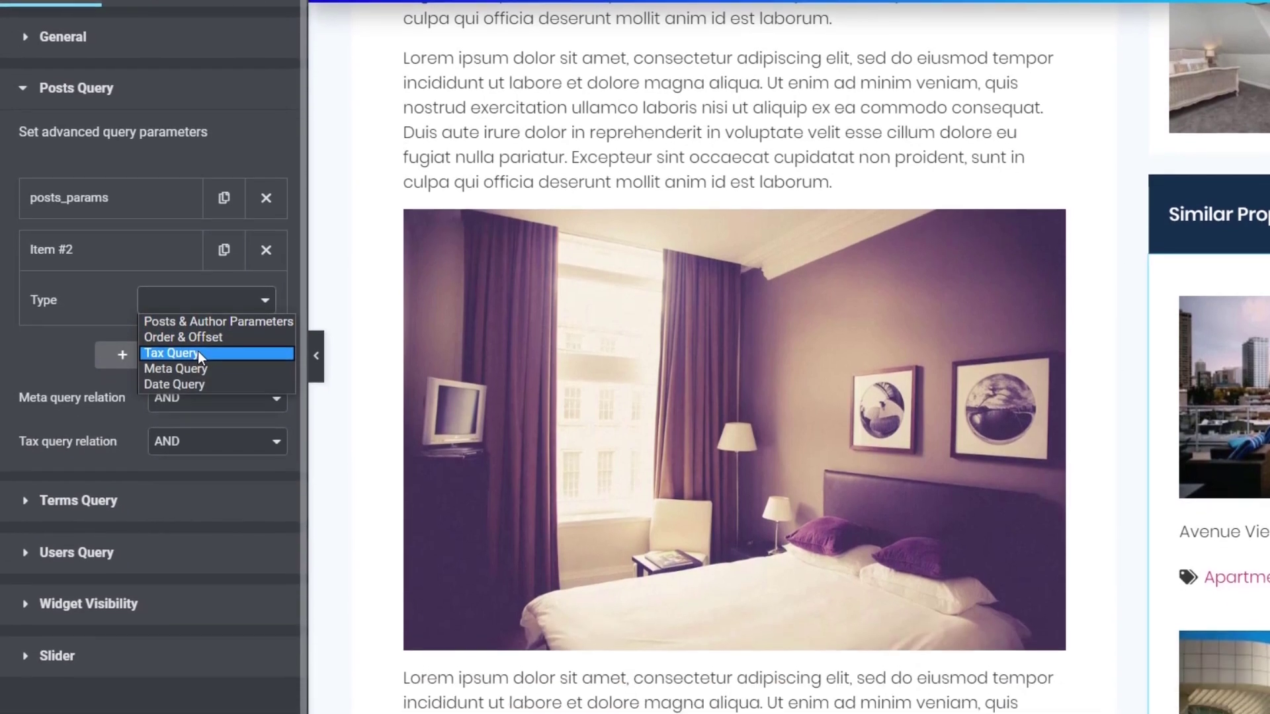
pyautogui.click(197, 442)
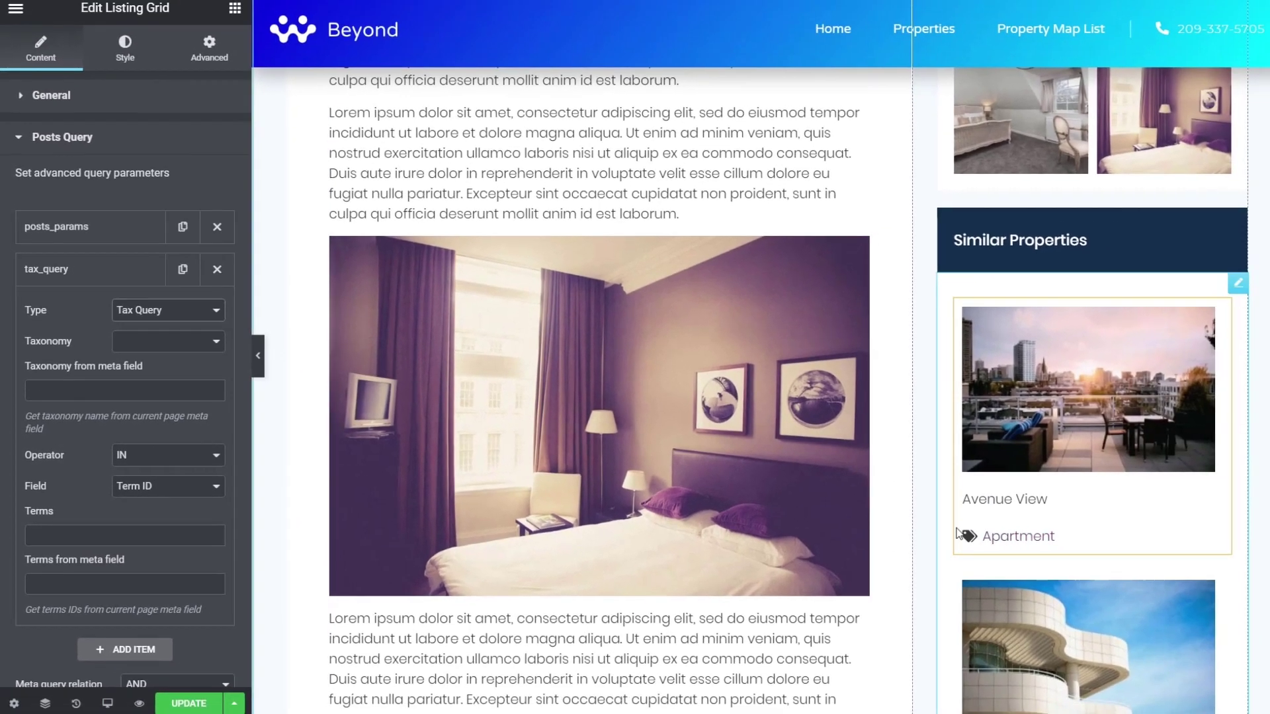
# Set the tax query's taxonomy to Property Type and its terms to %current_terms%.
pyautogui.scroll(-4, 1126, 546)
pyautogui.scroll(1, 904, 526)
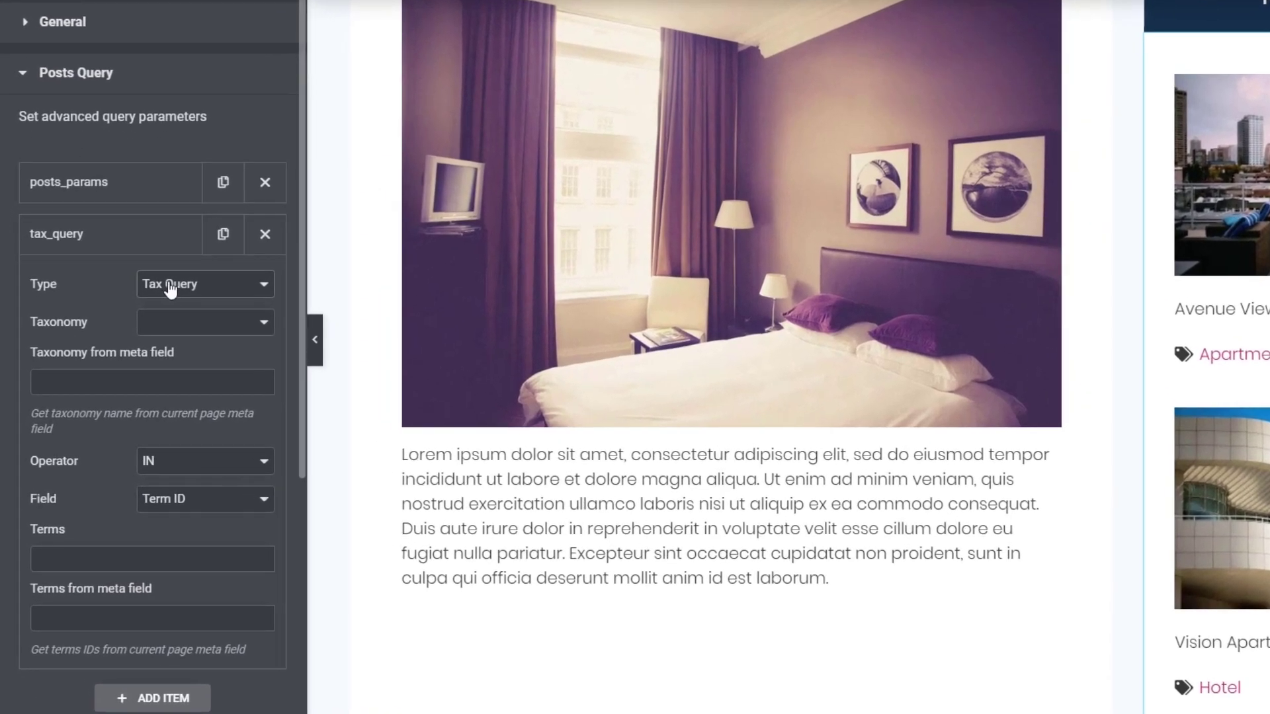
pyautogui.click(233, 325)
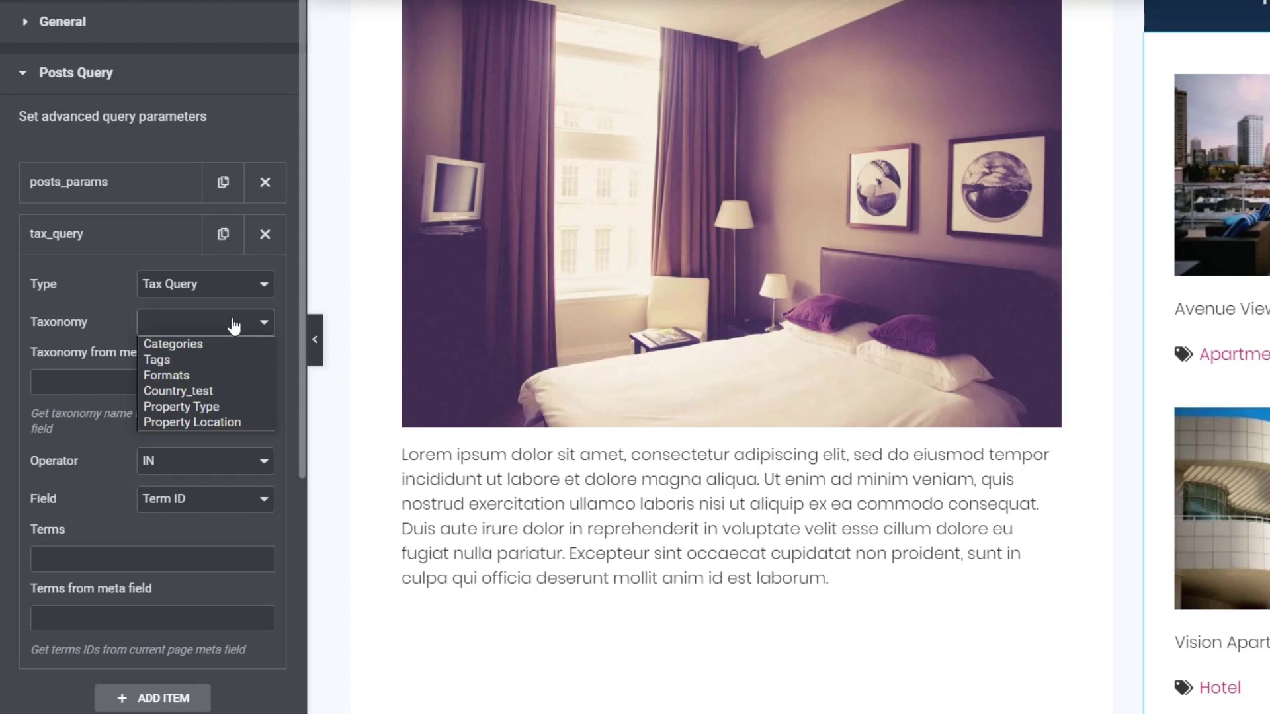
pyautogui.click(189, 406)
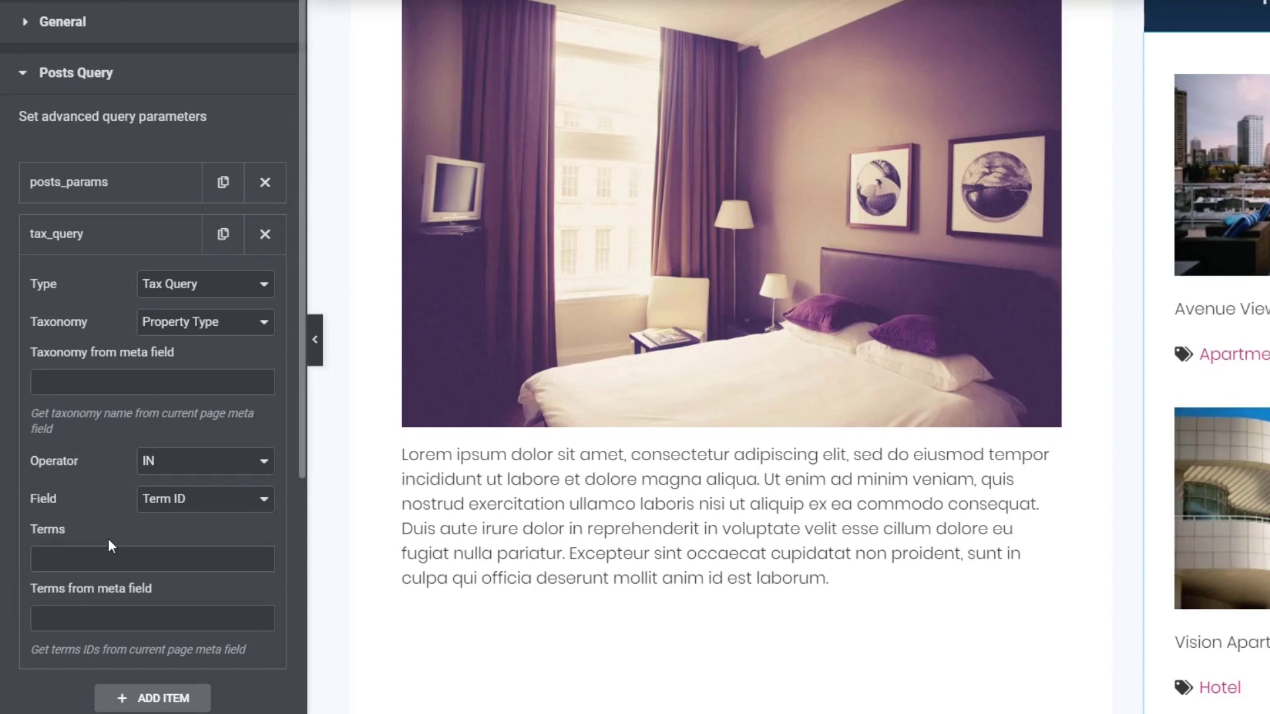
pyautogui.click(90, 562)
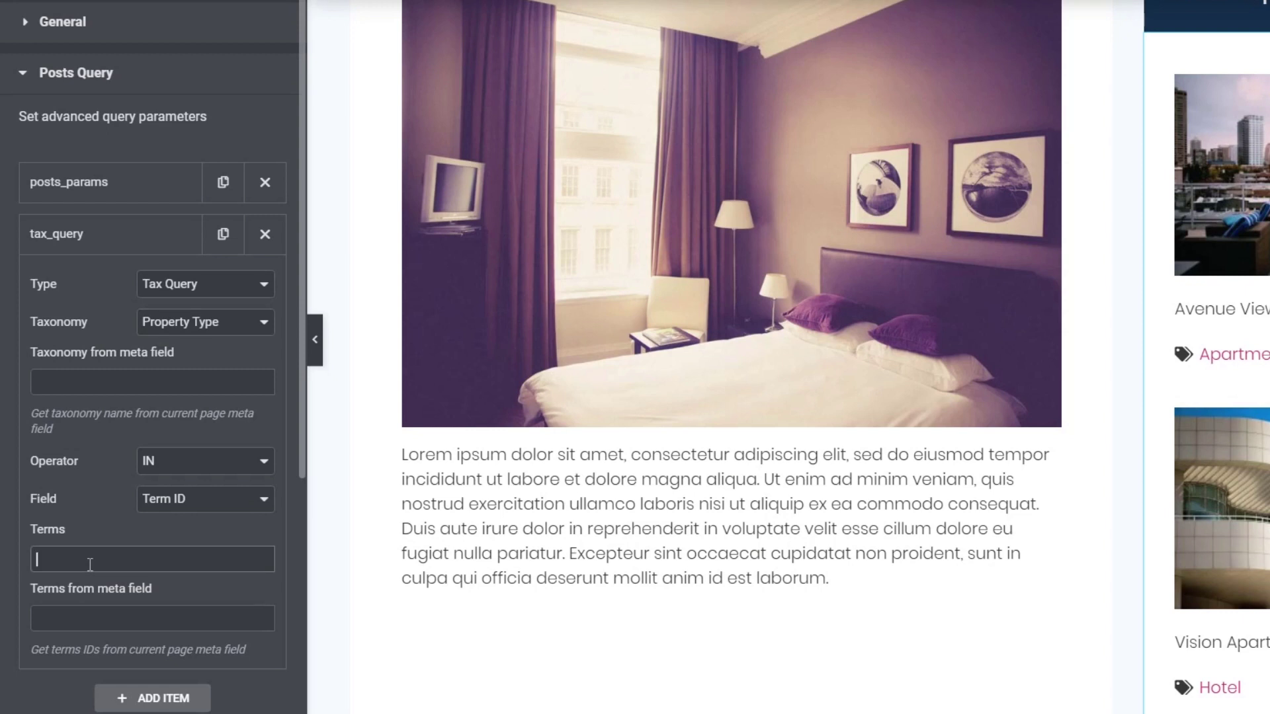
pyautogui.write('%current_terms%')
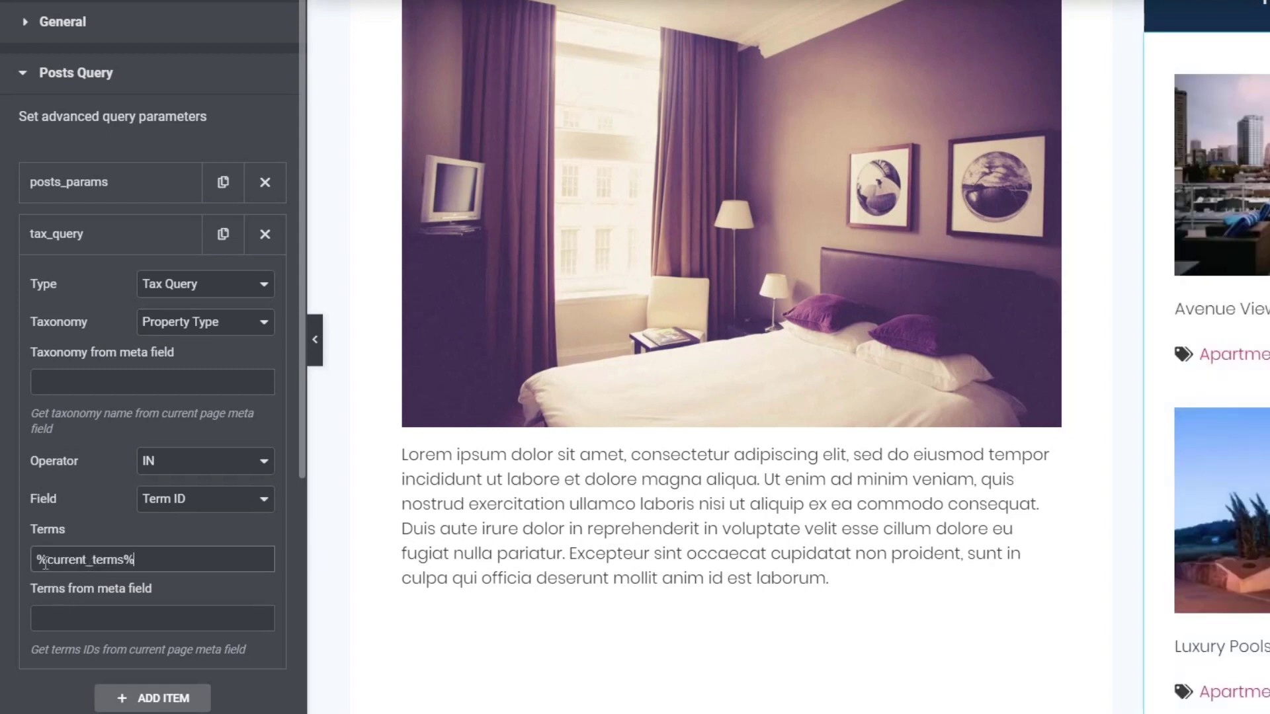
pyautogui.moveTo(46, 562); pyautogui.dragTo(40, 563)
pyautogui.click(148, 558)
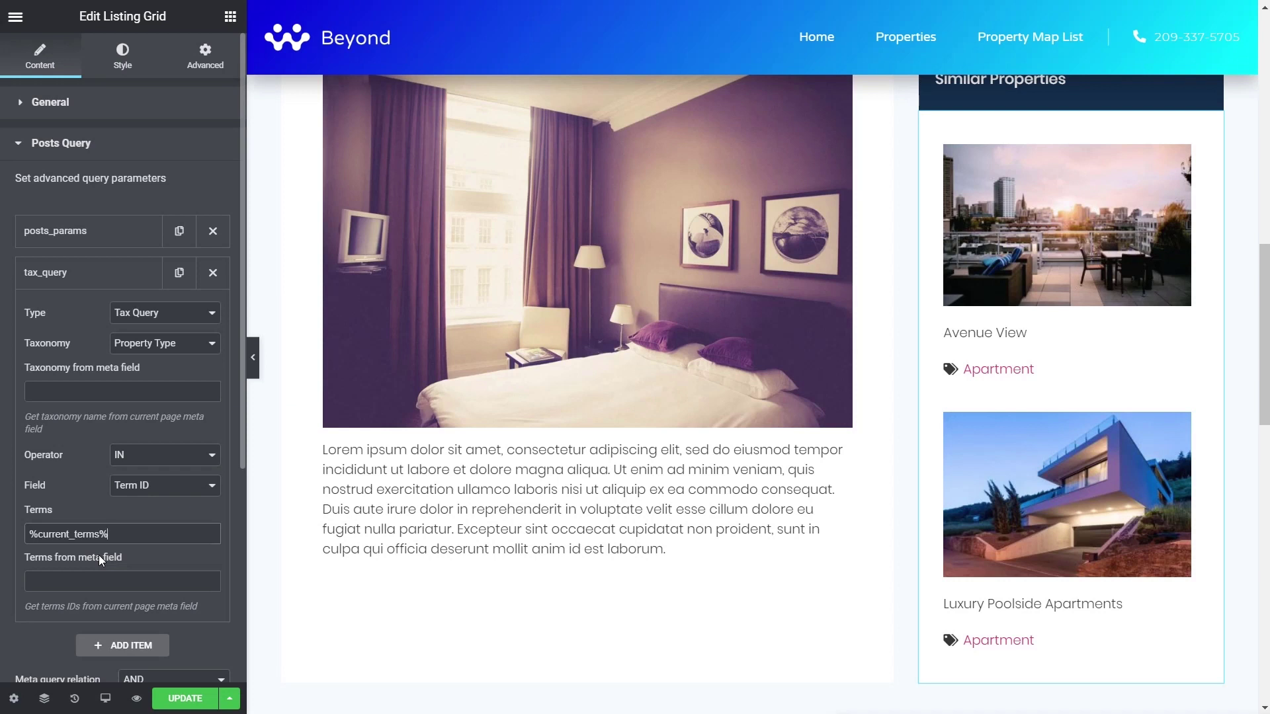
# Add a third Posts Query item of type Order & Offset to the Listing Grid.
pyautogui.click(521, 652)
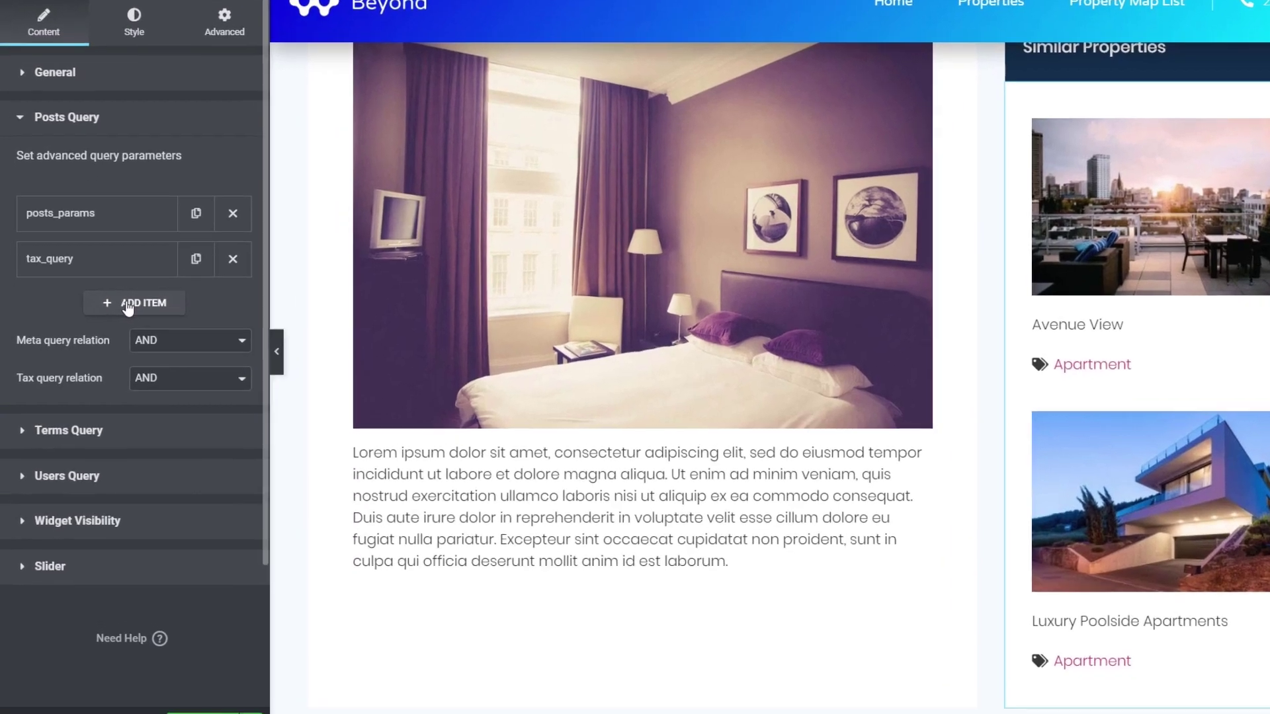
pyautogui.click(115, 313)
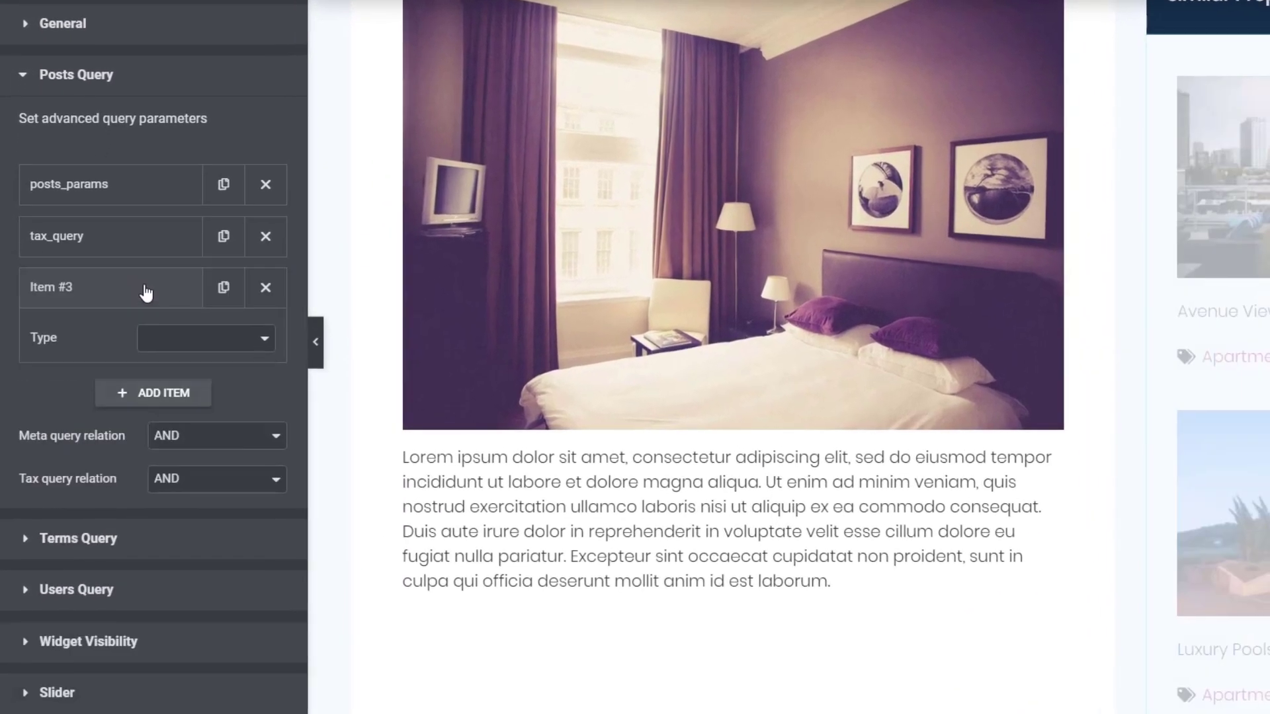
pyautogui.click(197, 349)
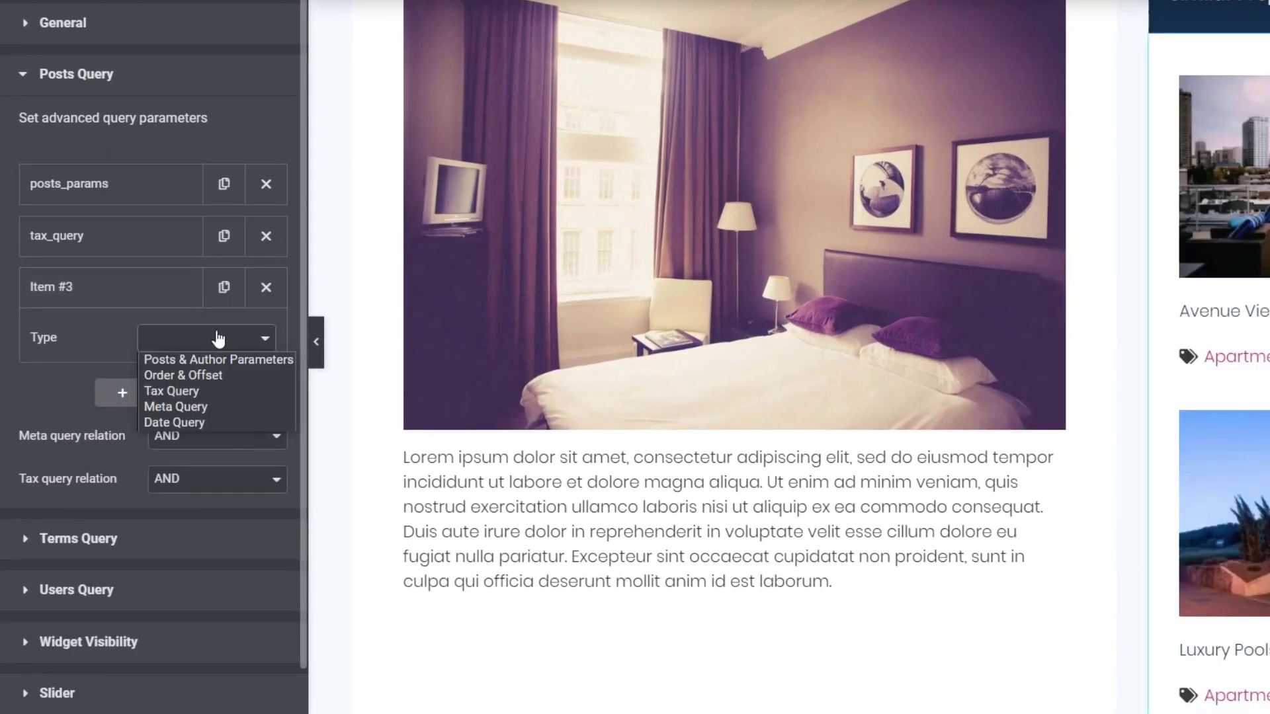
pyautogui.click(211, 375)
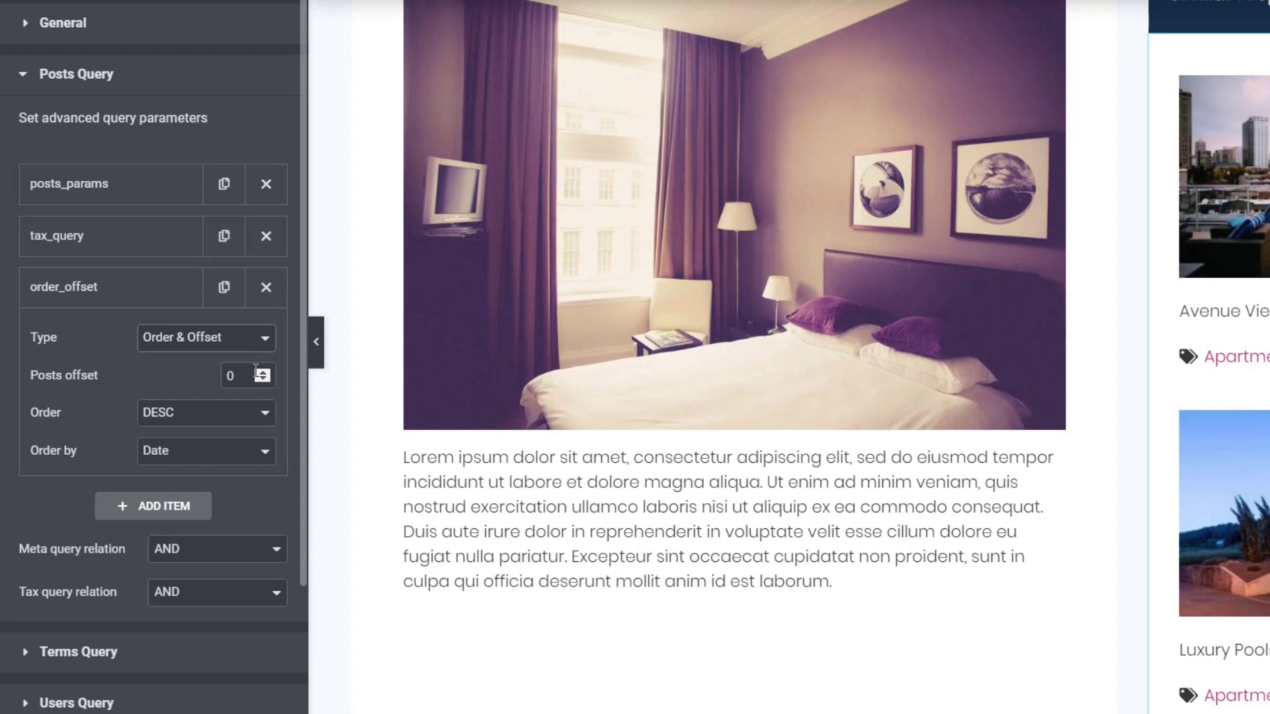
# Order the similar properties by Name in ASC order in the Order & Offset item.
pyautogui.click(185, 418)
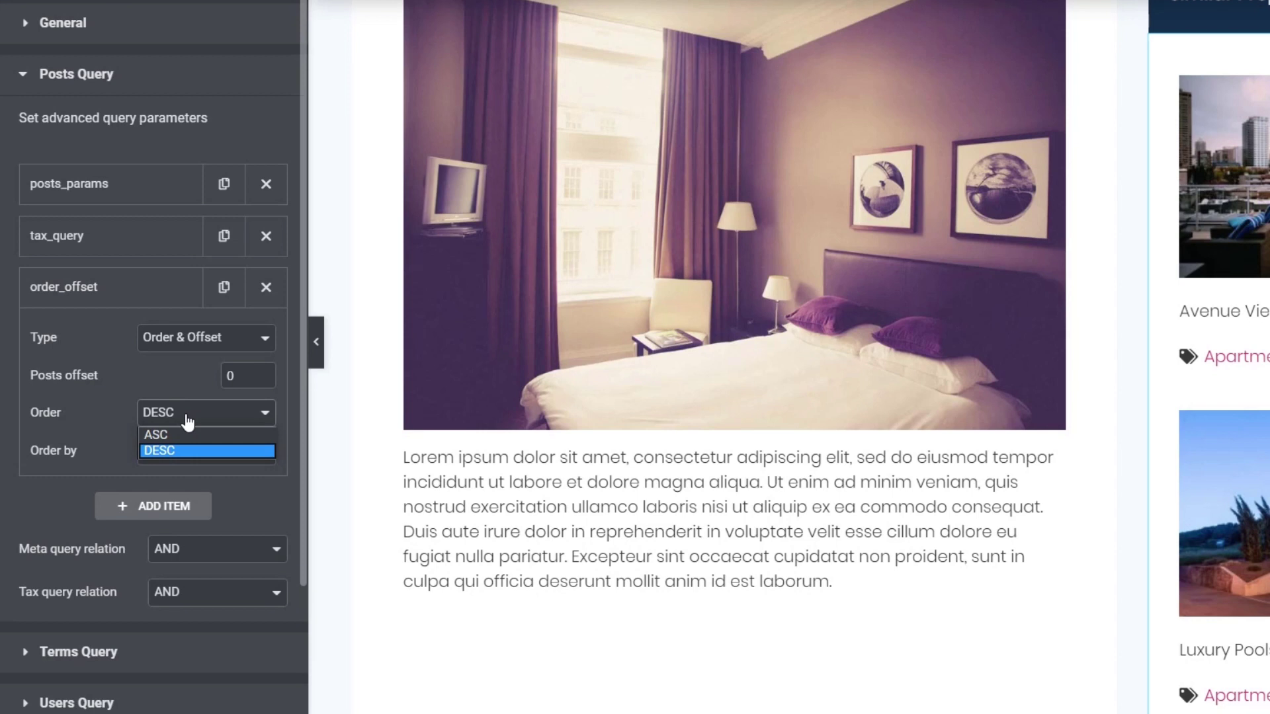
pyautogui.click(188, 421)
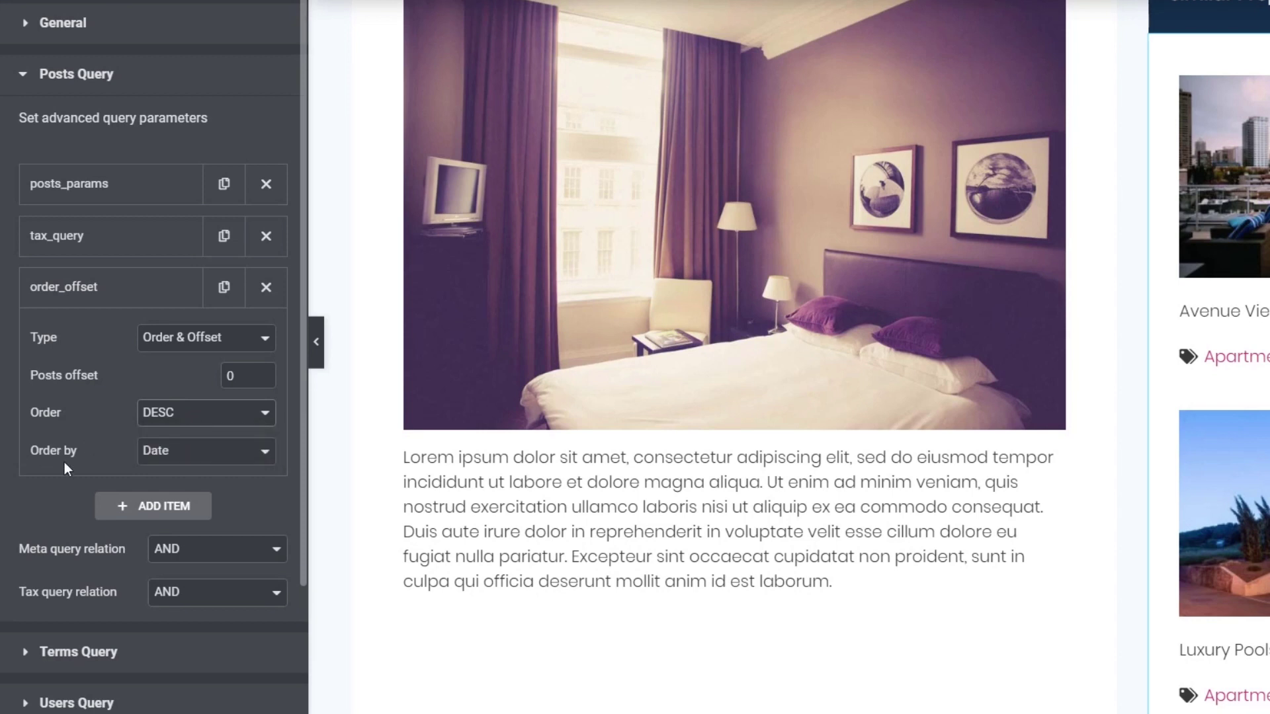
pyautogui.click(187, 461)
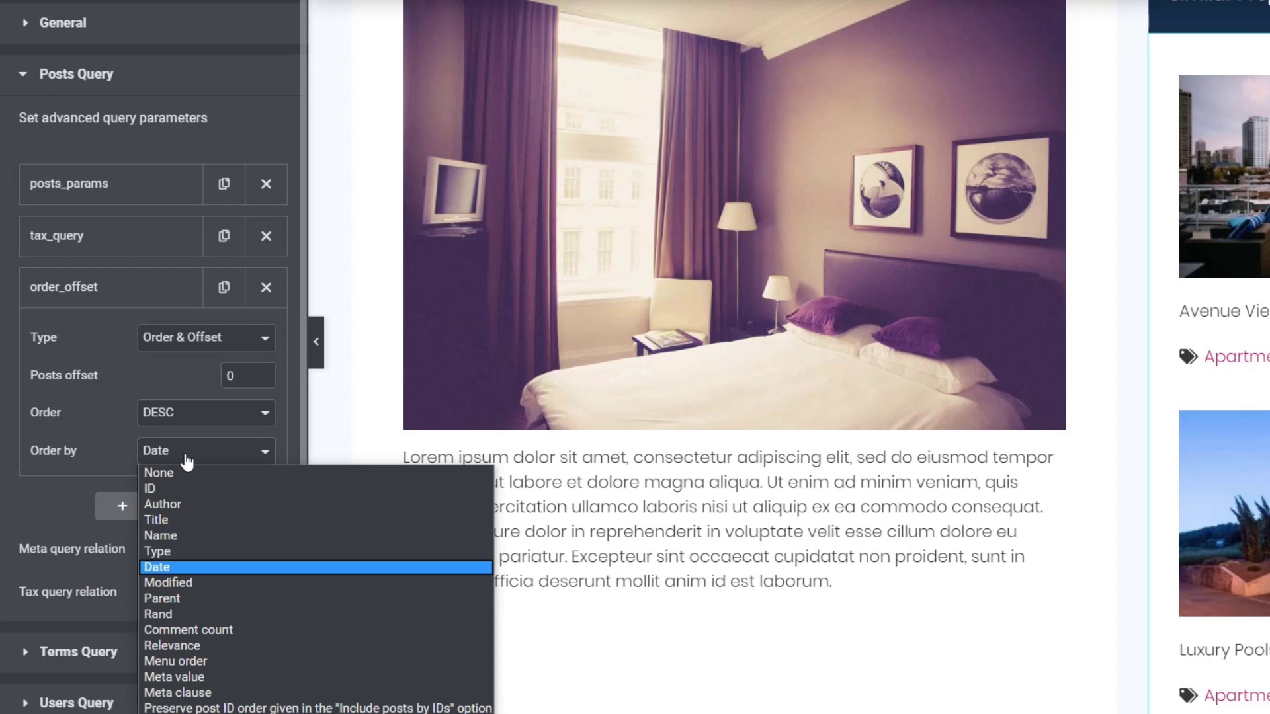
pyautogui.click(176, 537)
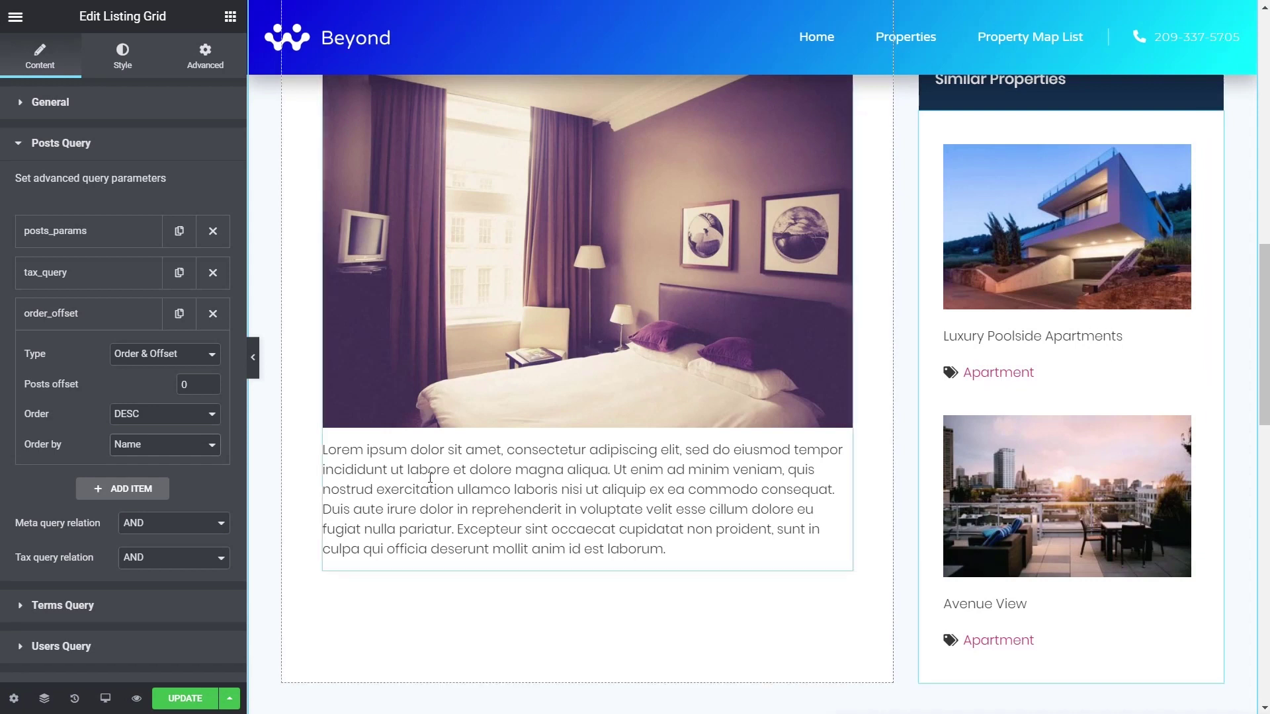
pyautogui.click(128, 417)
pyautogui.click(144, 432)
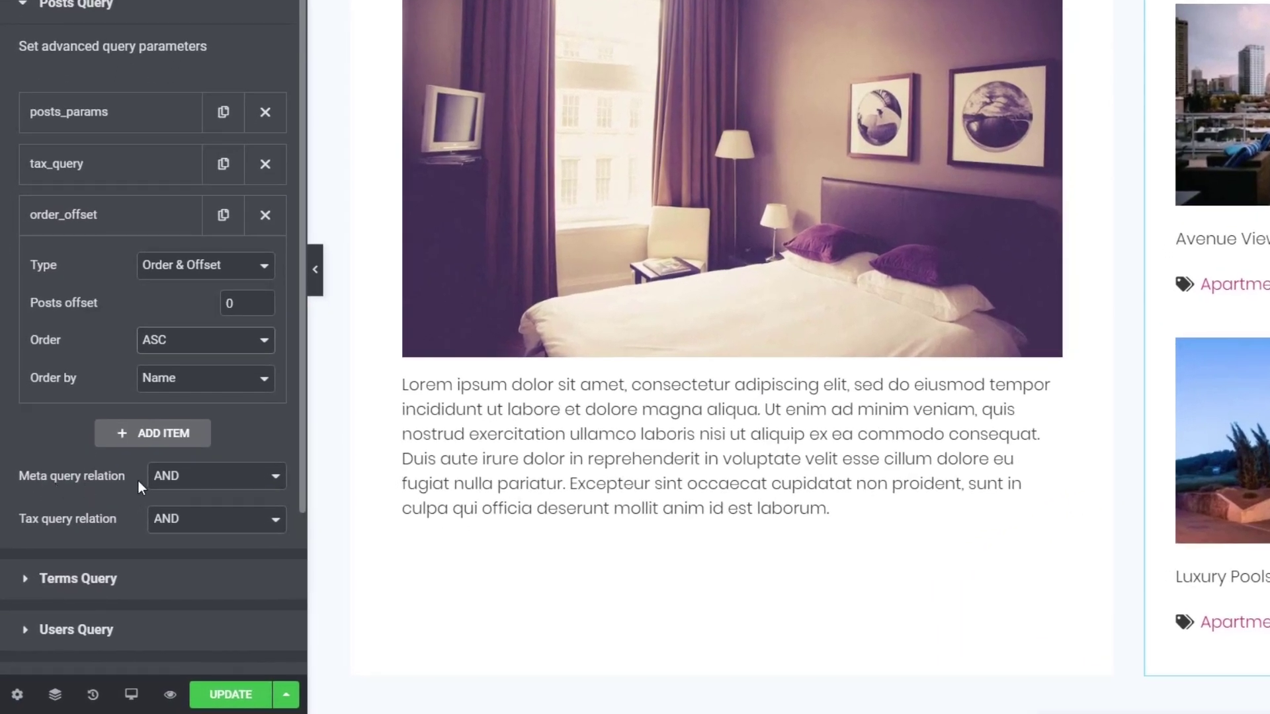
pyautogui.click(215, 484)
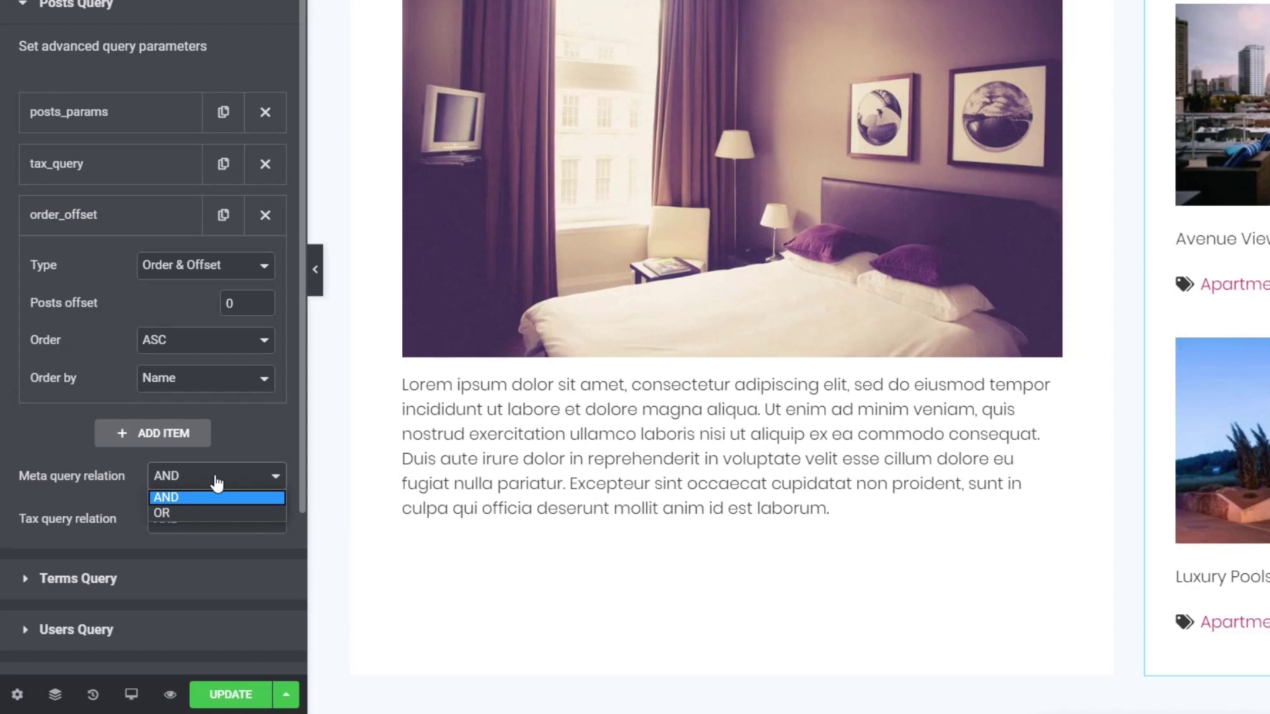
pyautogui.click(215, 476)
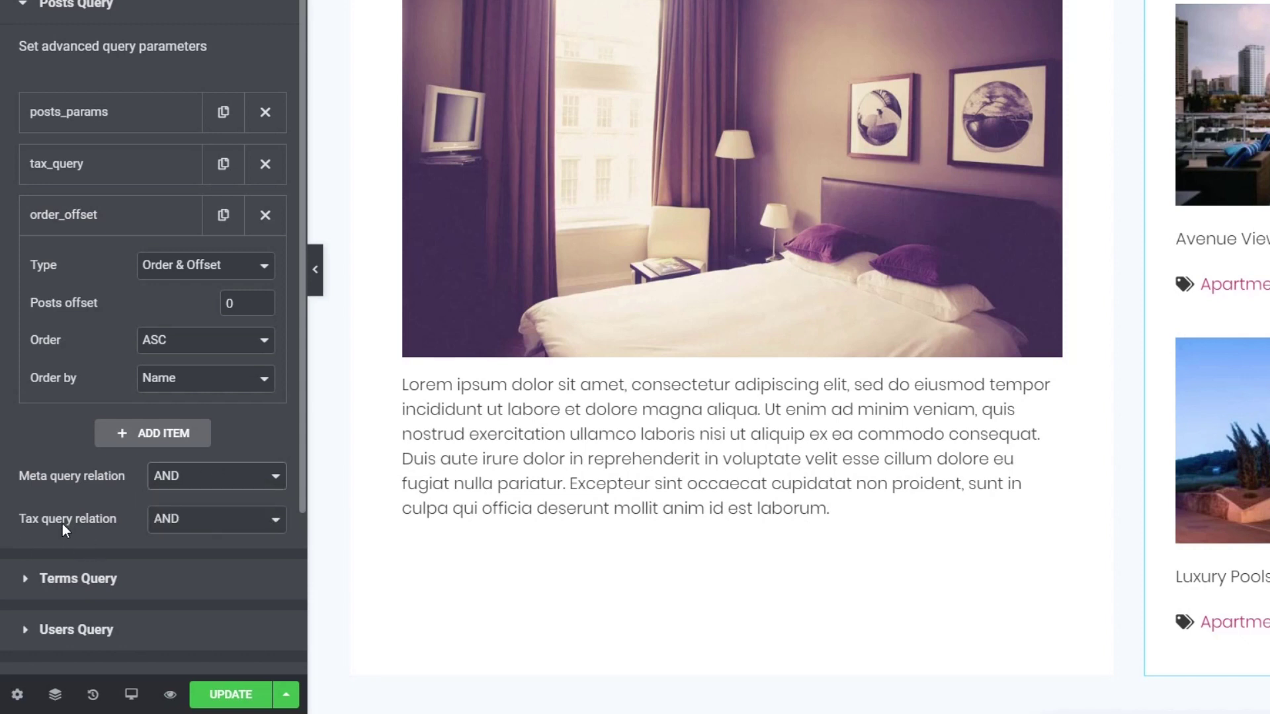
pyautogui.click(175, 524)
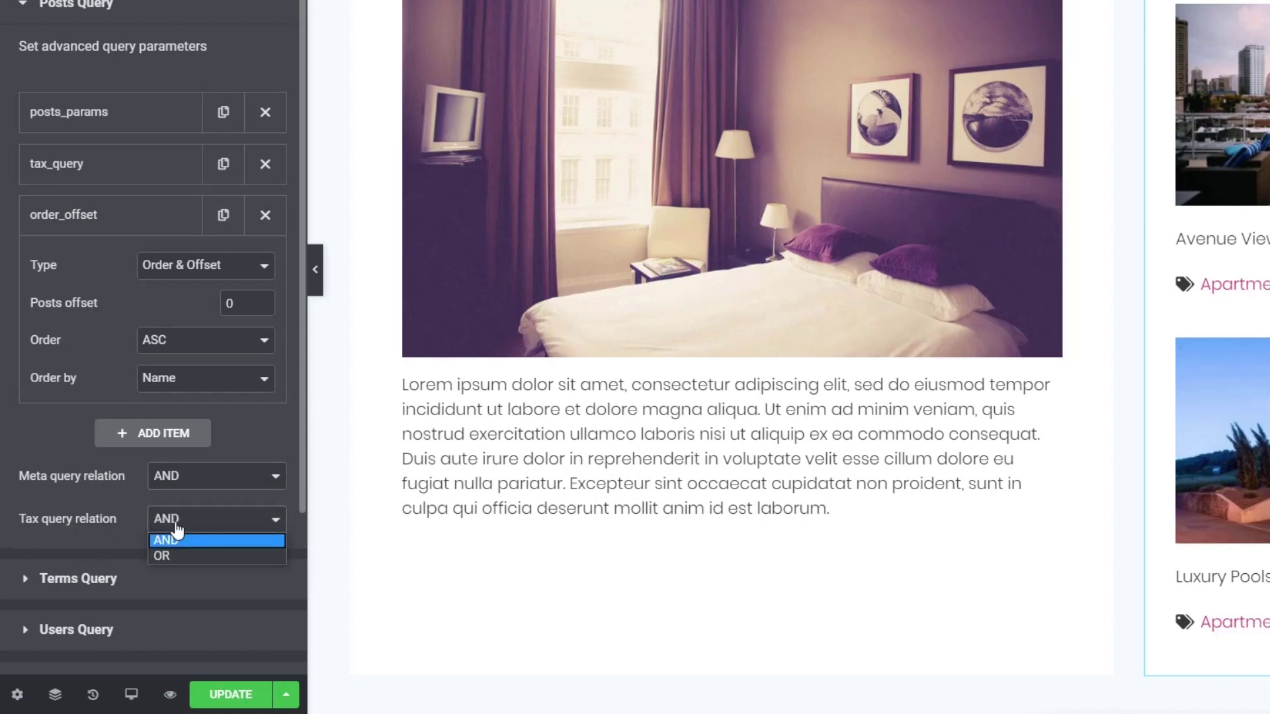
pyautogui.click(69, 493)
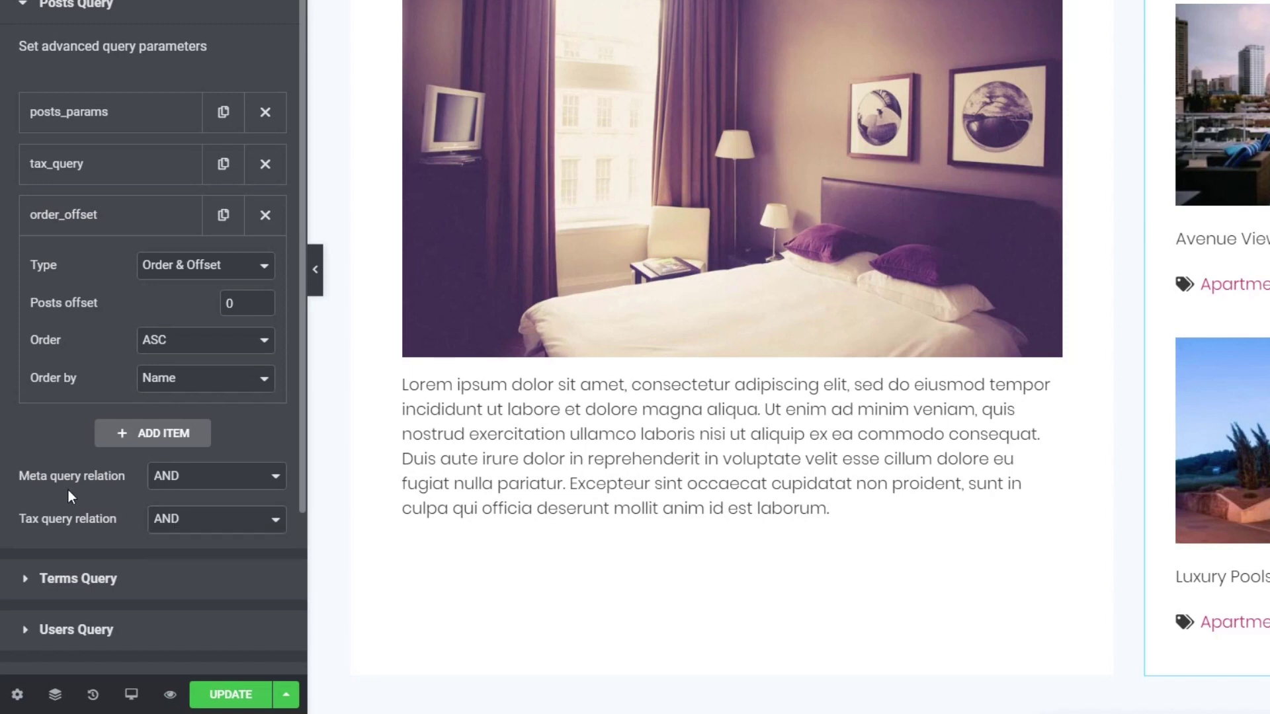
# Duplicate the tax_query item of the Posts Query.
pyautogui.click(80, 214)
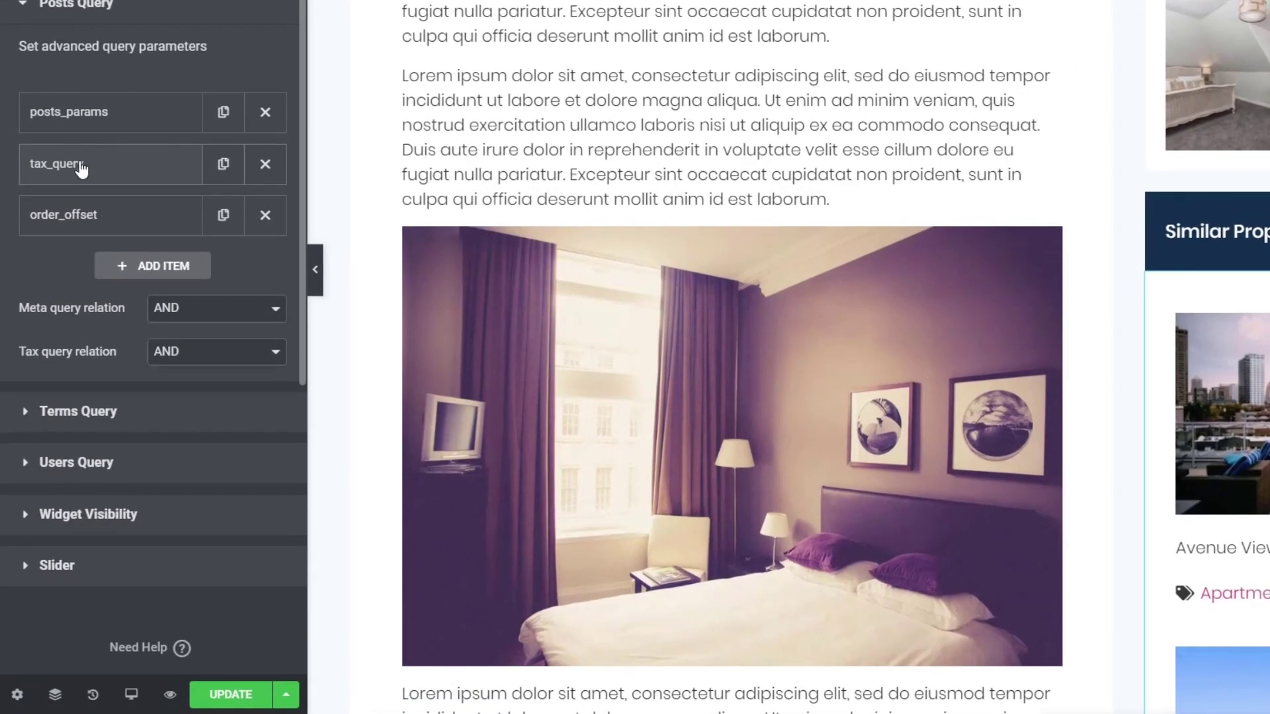
pyautogui.click(64, 272)
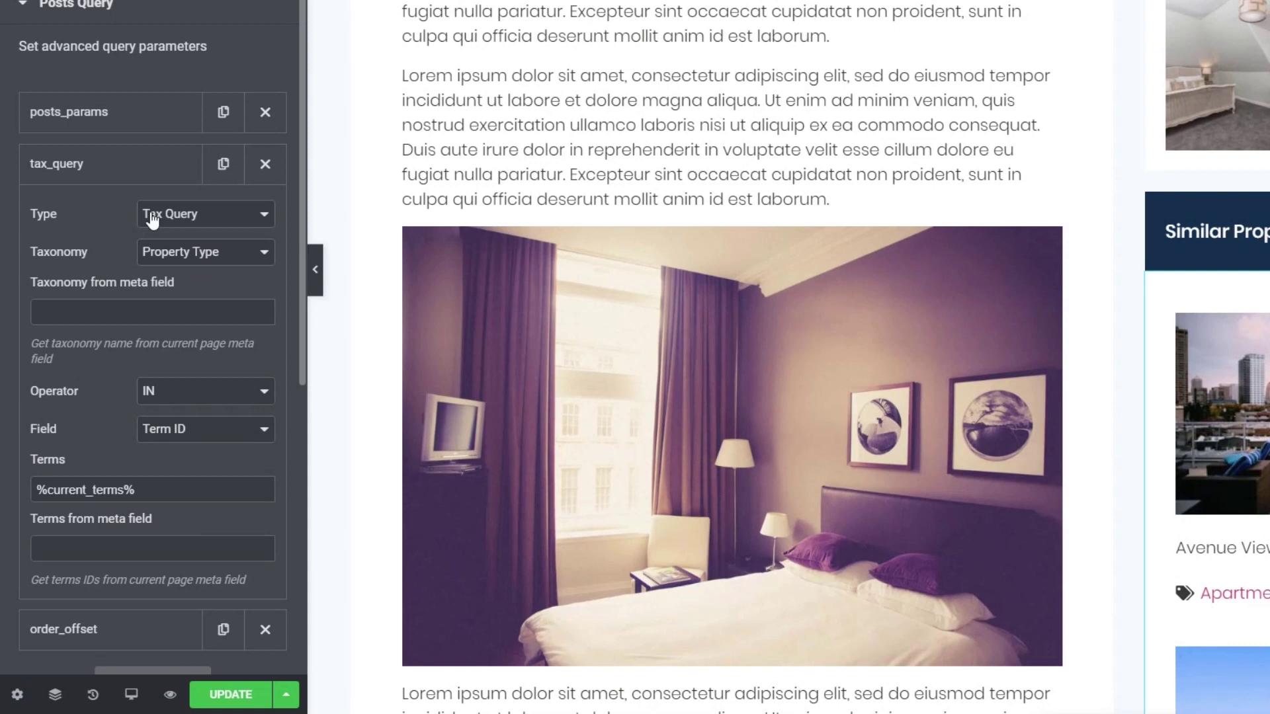
pyautogui.click(230, 171)
pyautogui.click(136, 177)
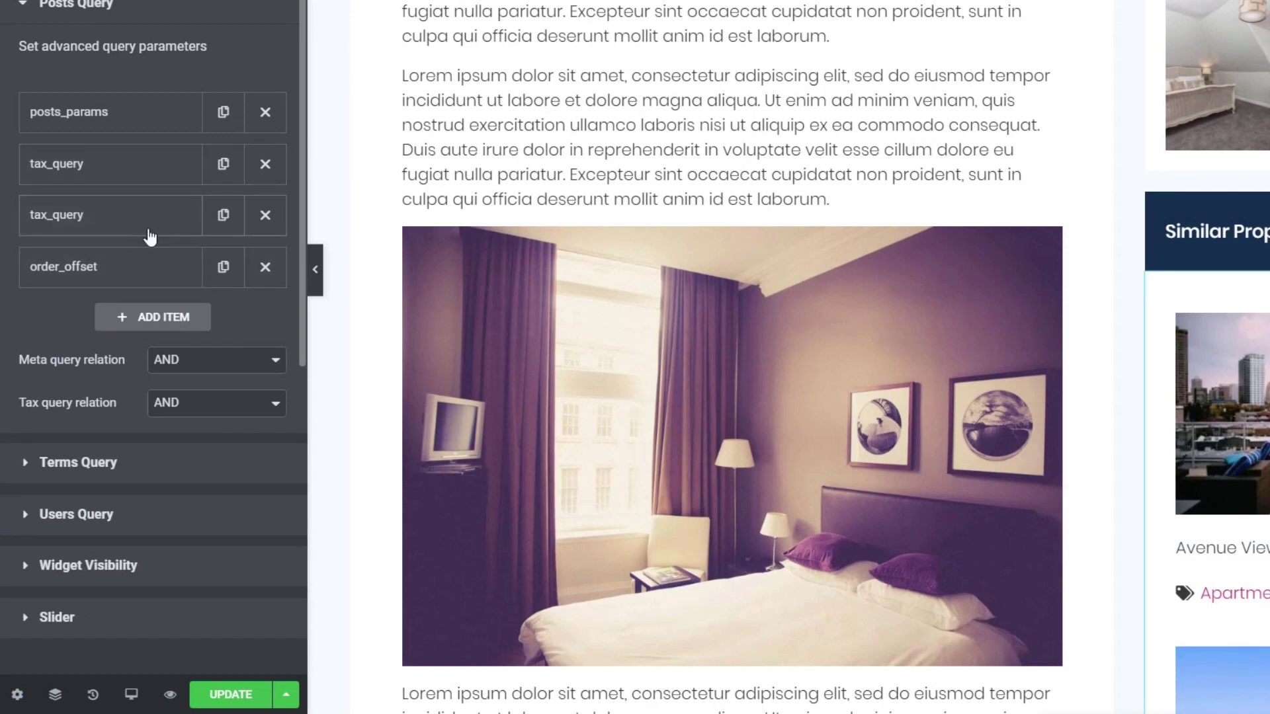
# Set the taxonomy of the duplicated tax query to Property Location.
pyautogui.click(134, 217)
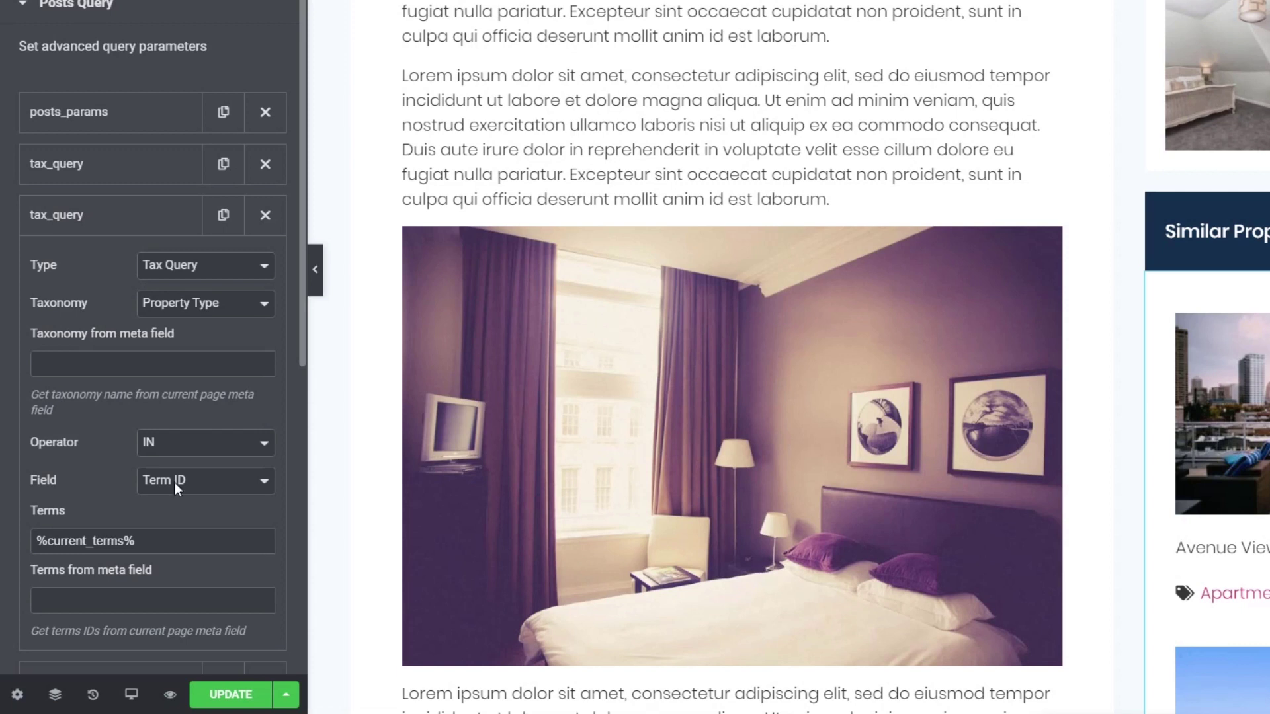
pyautogui.click(253, 316)
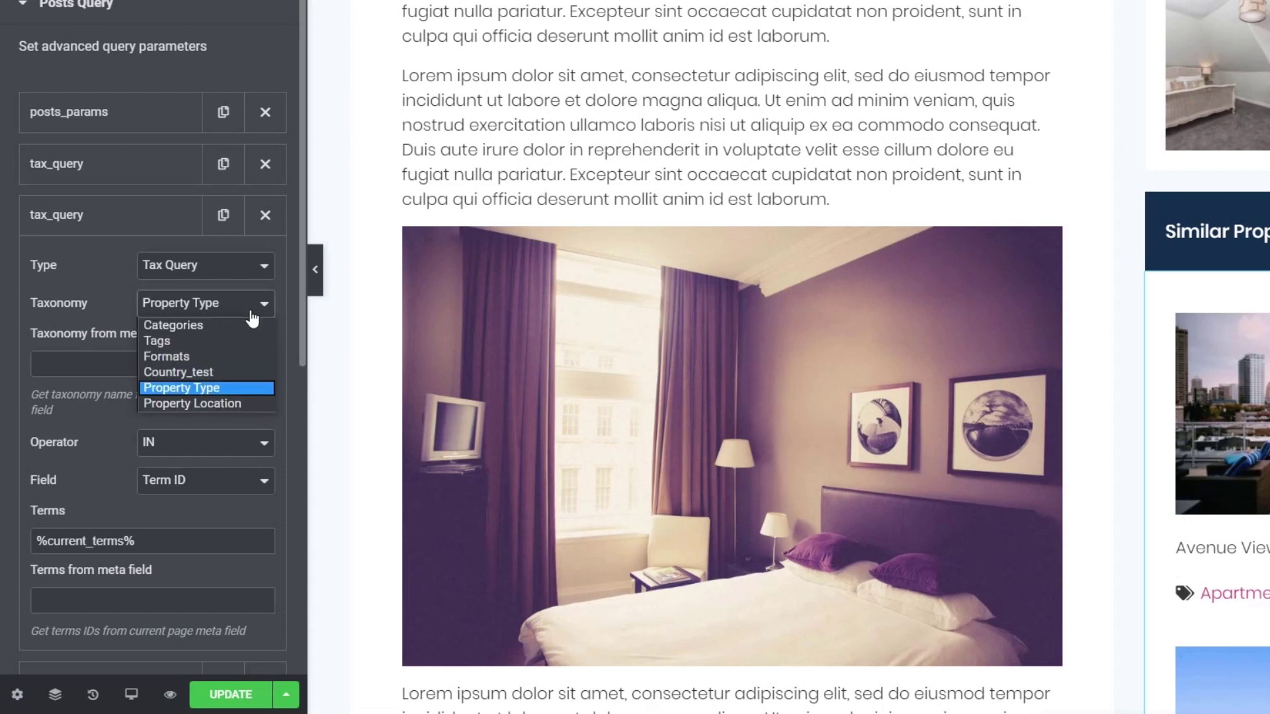
pyautogui.click(221, 405)
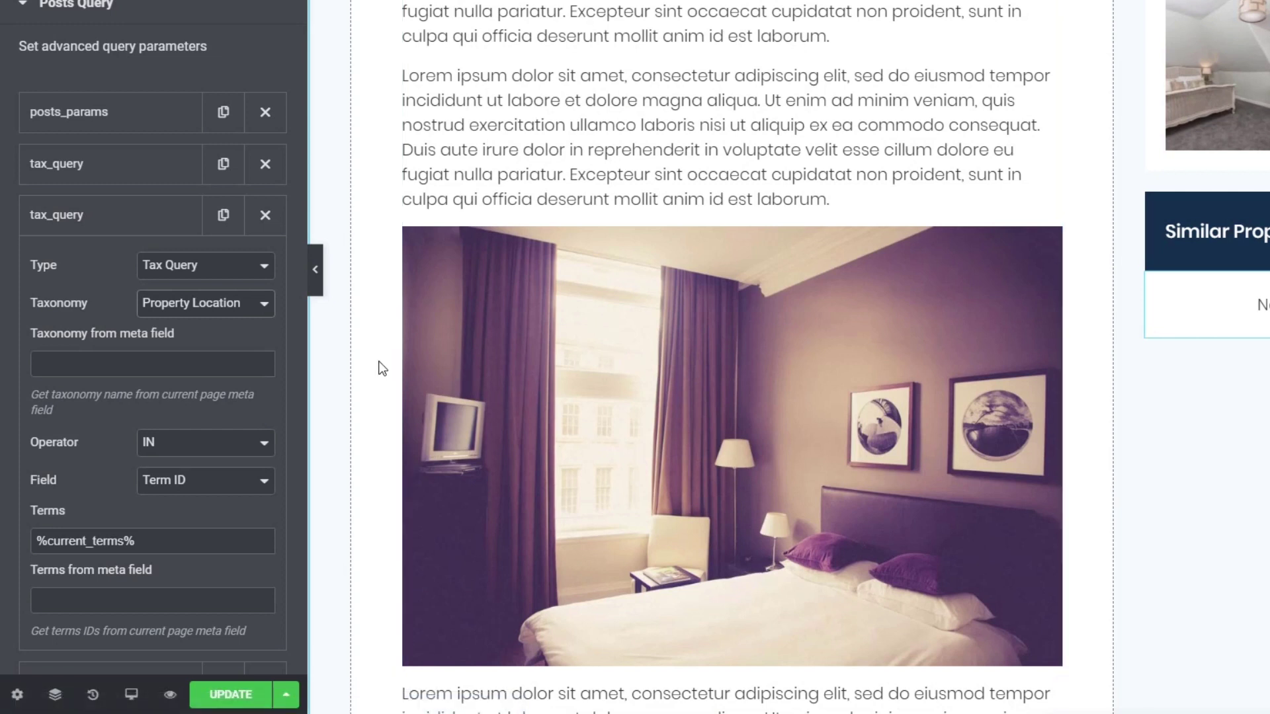
pyautogui.click(245, 304)
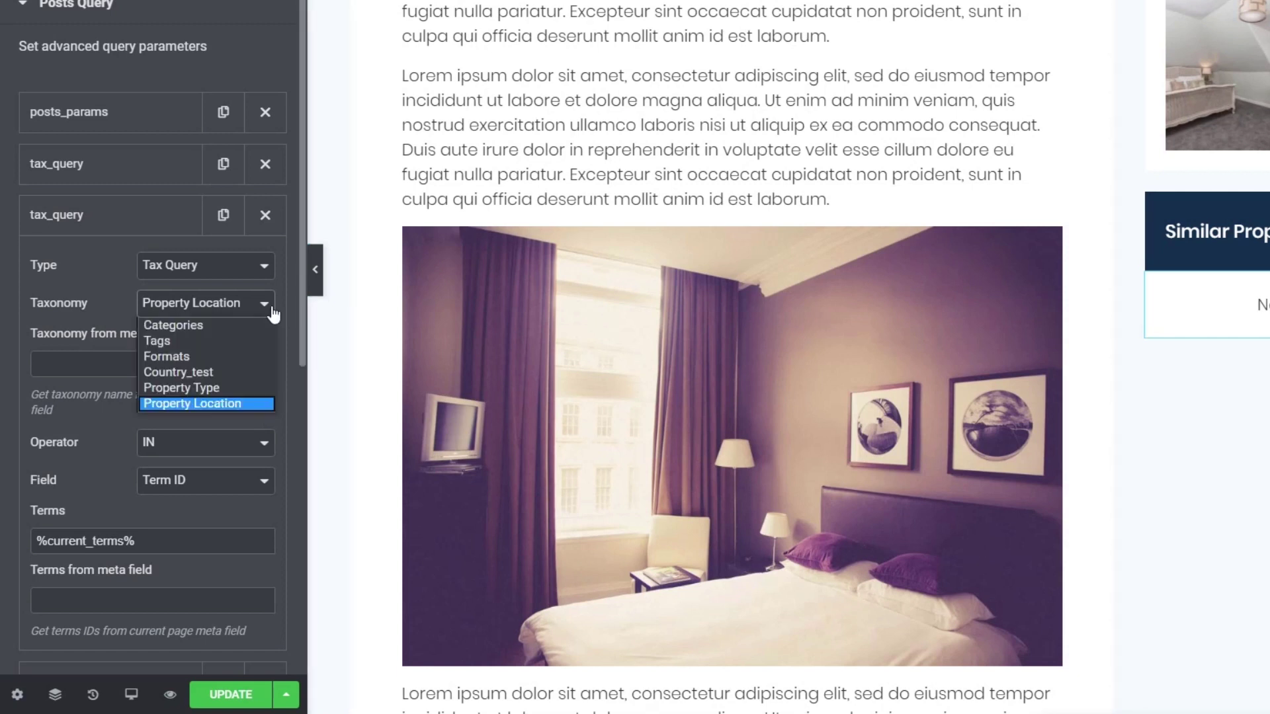
pyautogui.click(207, 376)
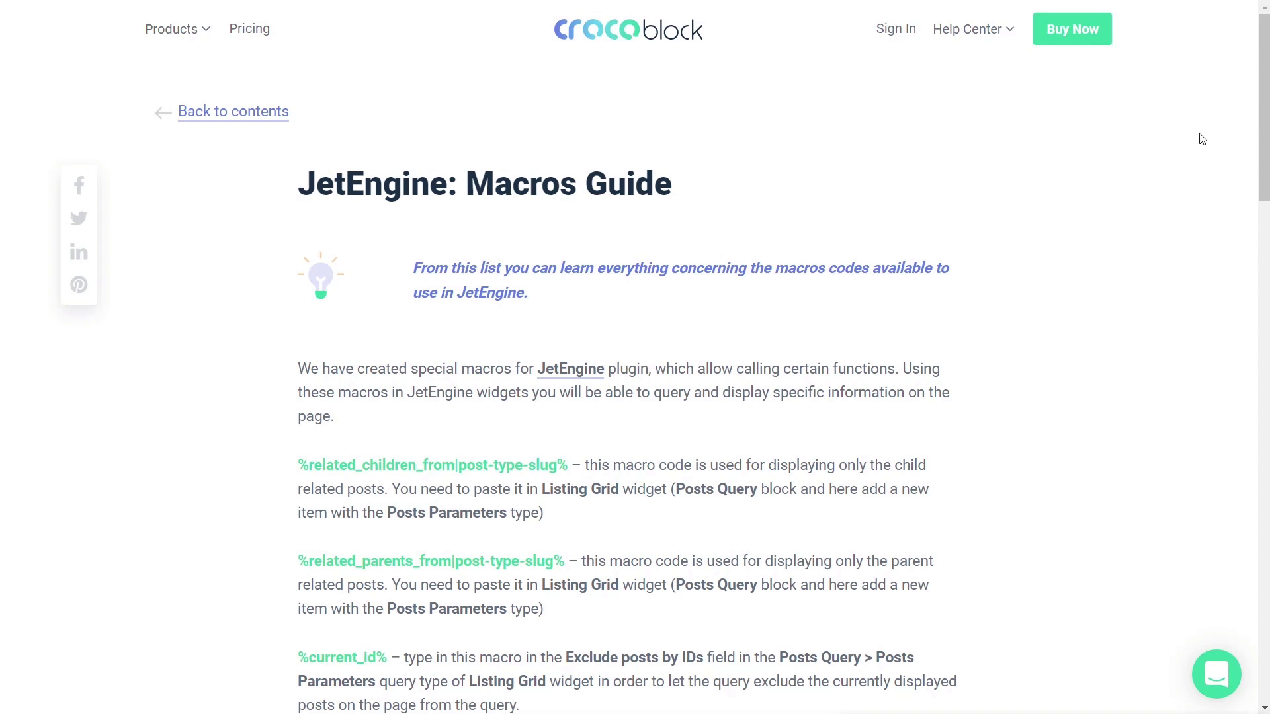
# Switch to the JetEngine Macros Guide and read through the available macros down to the end of the list.
pyautogui.moveTo(1263, 141); pyautogui.dragTo(1265, 335)
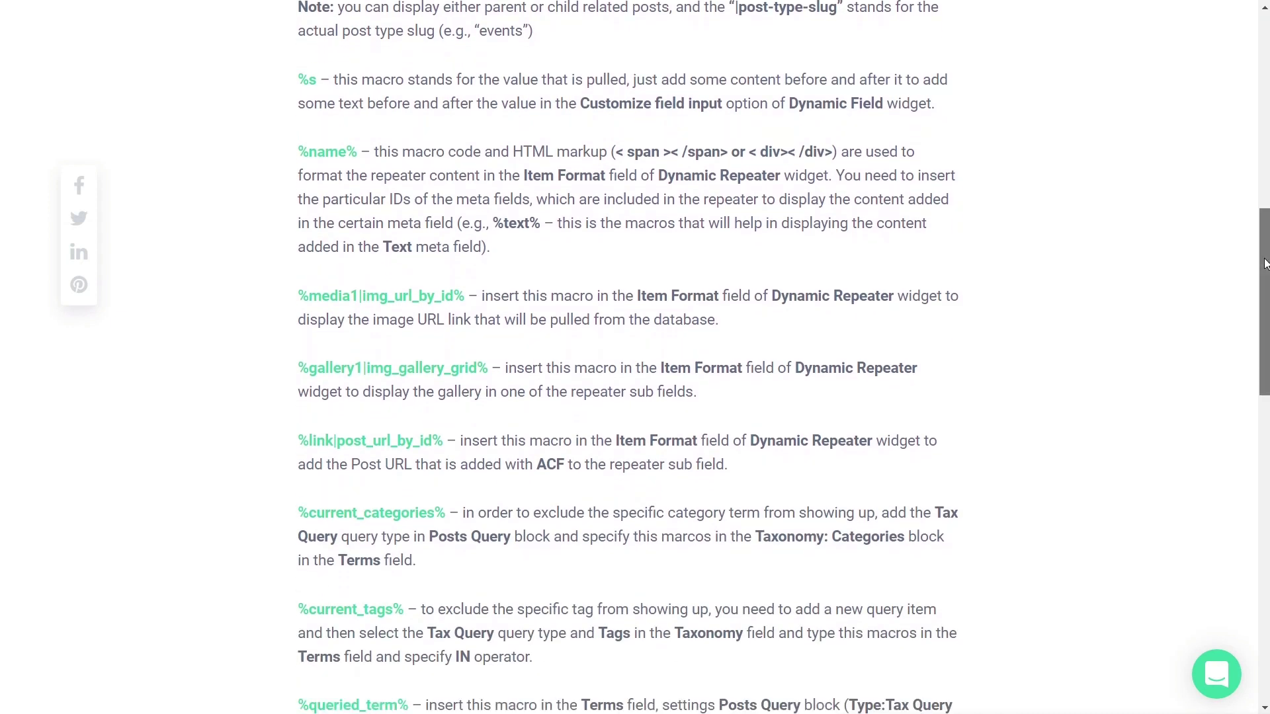
pyautogui.scroll(-3, 1266, 317)
pyautogui.scroll(-3, 1266, 311)
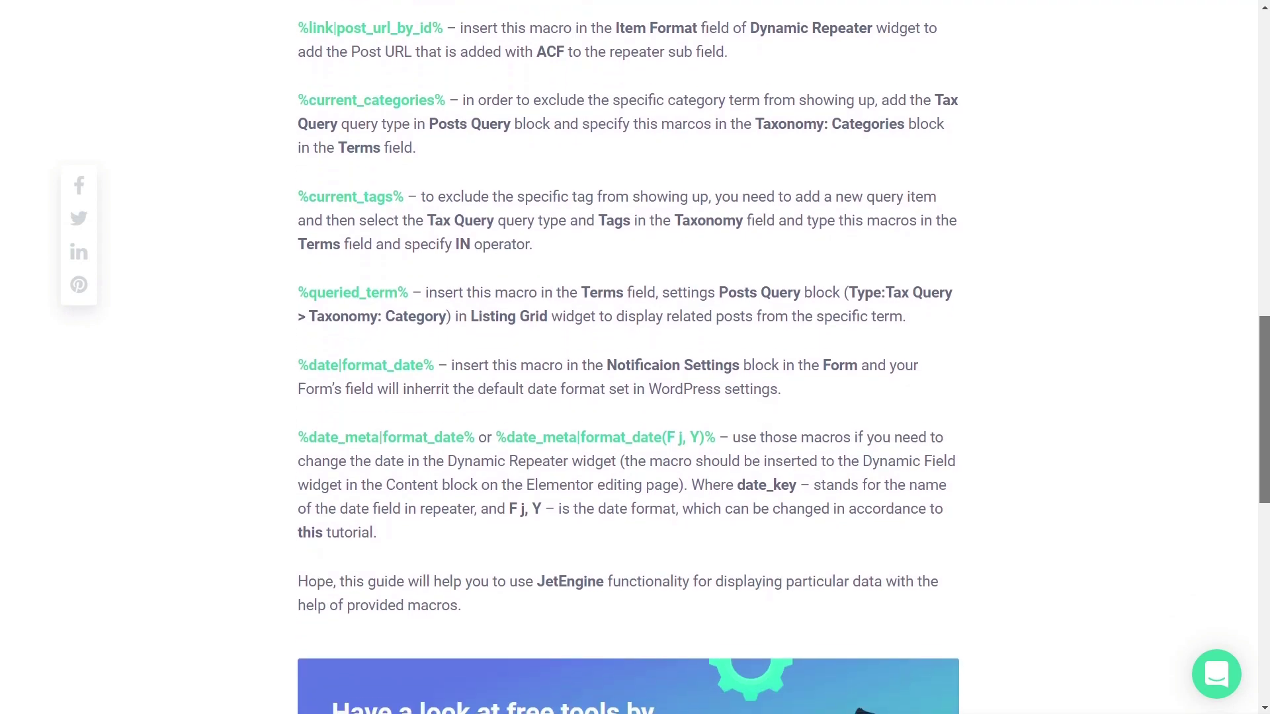